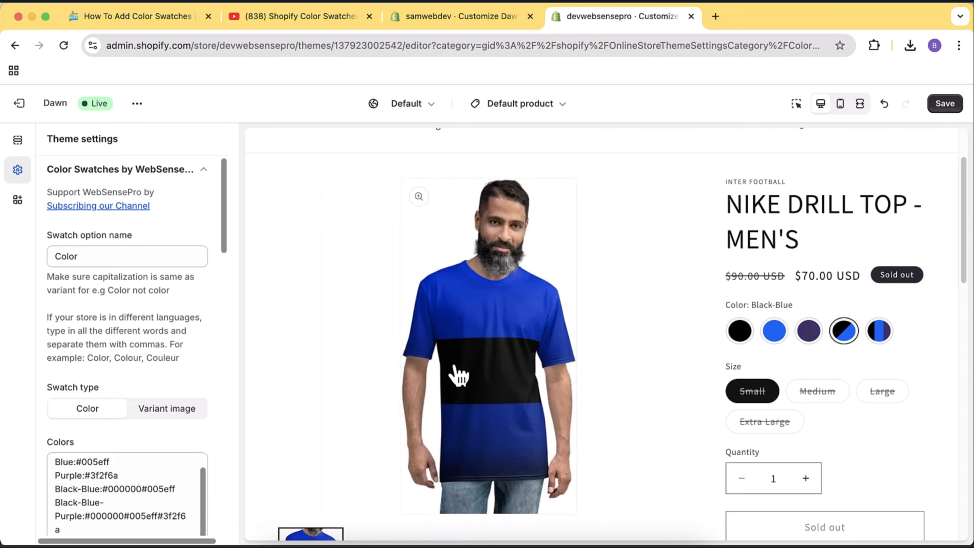
Preview the goalkeeper jersey's Purple and black multi-colour swatch variants in the Default product template.
{"action": "left_click", "coordinate": [885, 333]}
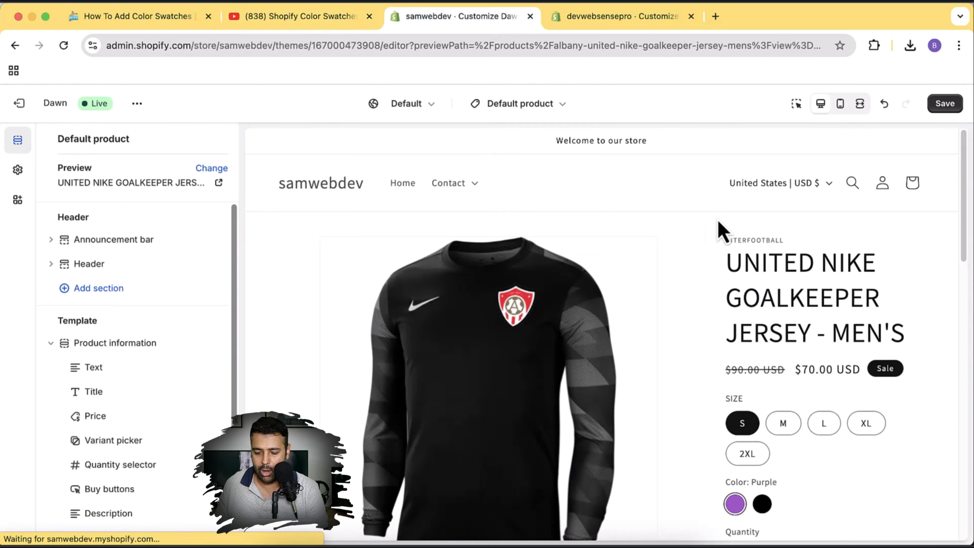
Preview the jersey's Black, Purple, then Black colour variants.
{"action": "scroll", "coordinate": [721, 230], "scroll_direction": "down", "scroll_amount": 5}
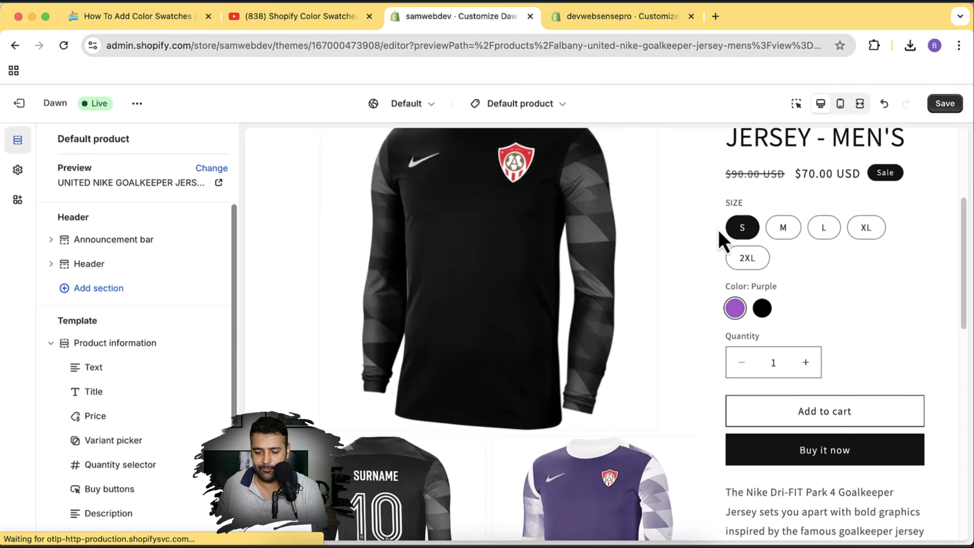
{"action": "left_click", "coordinate": [761, 309]}
{"action": "left_click", "coordinate": [739, 310]}
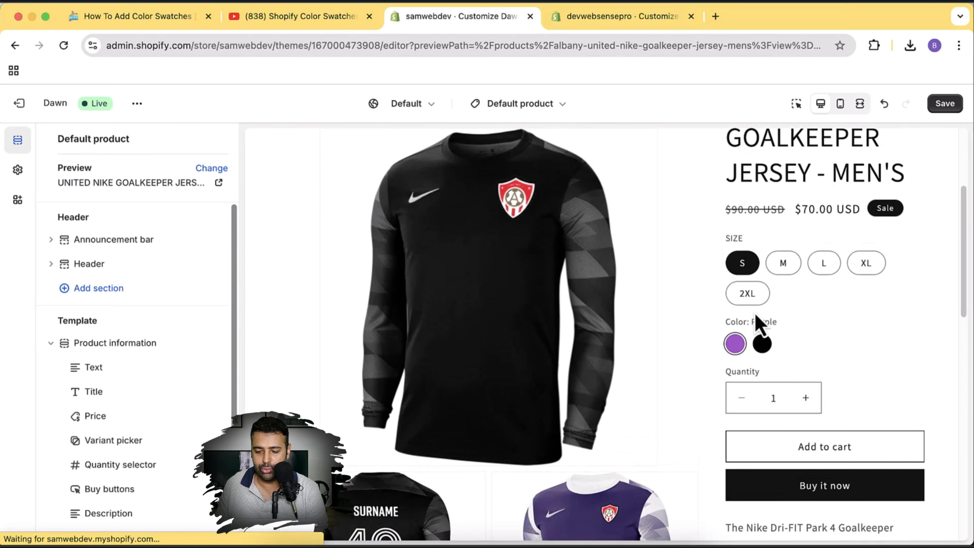
{"action": "left_click", "coordinate": [763, 344]}
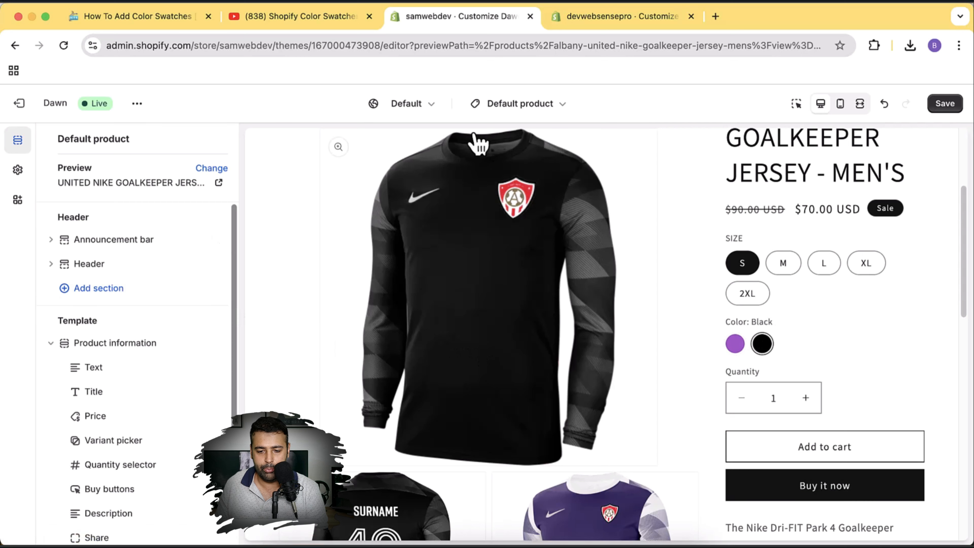
Set the Variant picker block's Swatch to Square and Style to Dropdown.
{"action": "scroll", "coordinate": [177, 259], "scroll_direction": "down", "scroll_amount": 3}
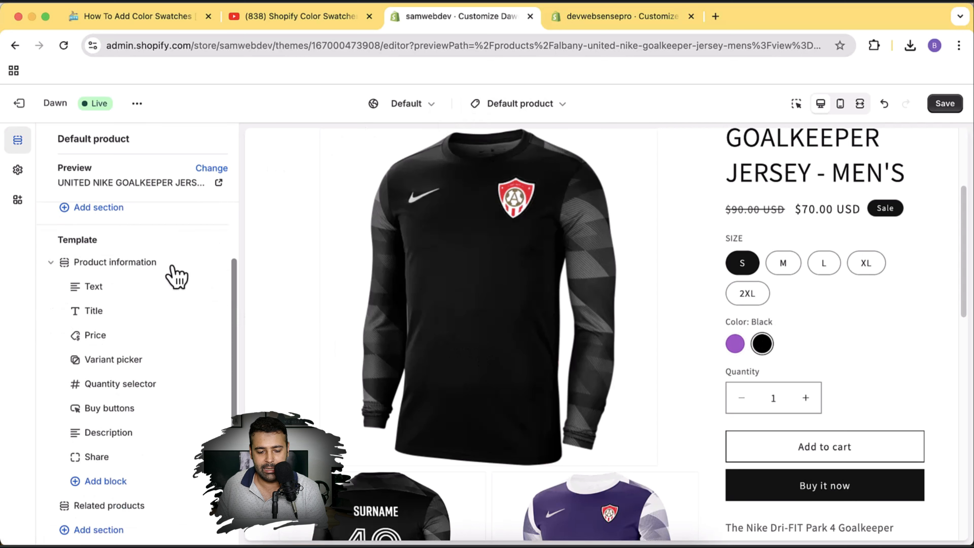
{"action": "left_click", "coordinate": [135, 367]}
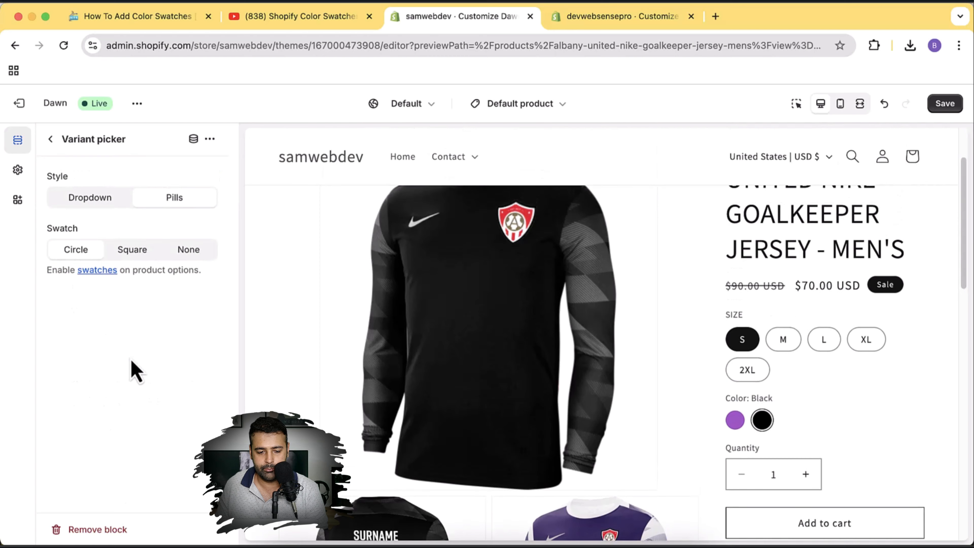
{"action": "left_click", "coordinate": [139, 259]}
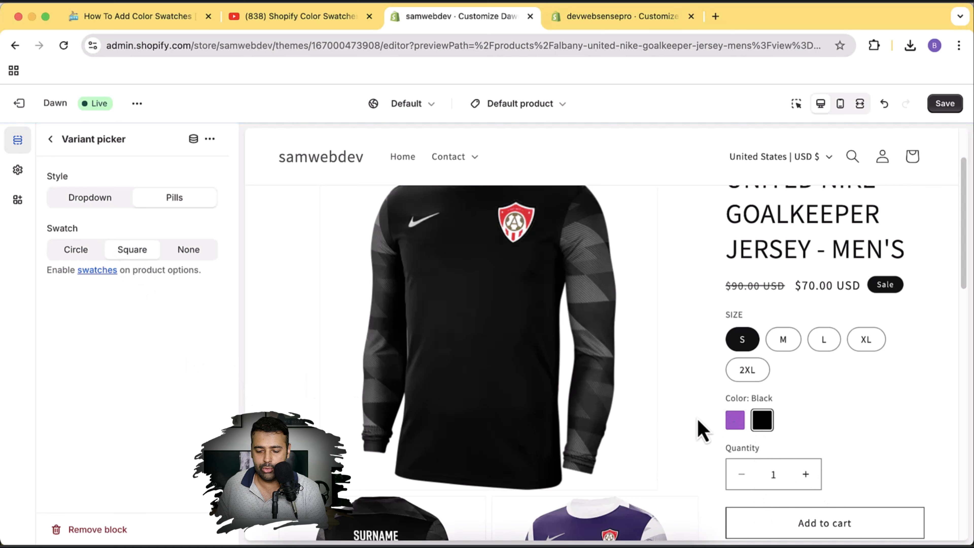
{"action": "left_click", "coordinate": [86, 205]}
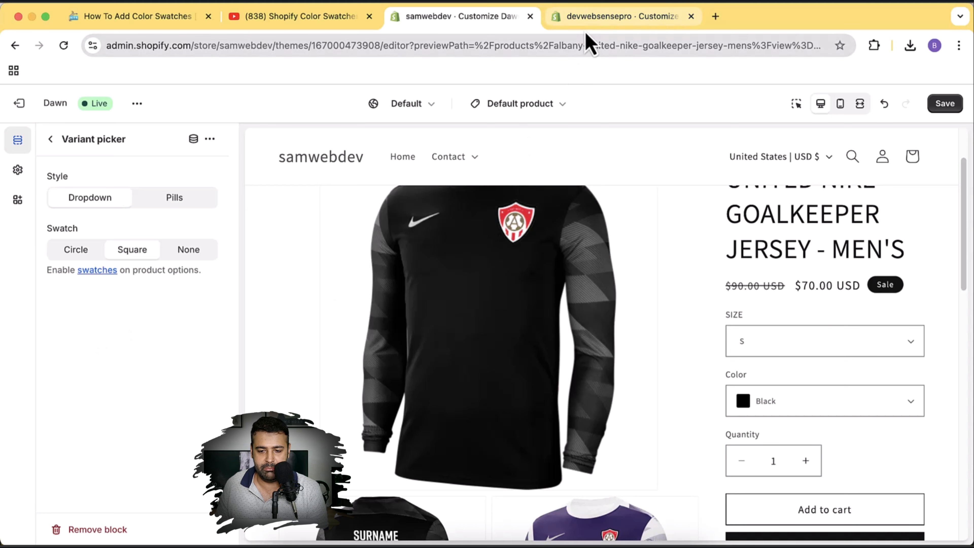
Switch to the devwebsensepro store's theme editor showing the Color Swatches settings.
{"action": "left_click", "coordinate": [588, 17]}
{"action": "scroll", "coordinate": [210, 323], "scroll_direction": "up", "scroll_amount": 8}
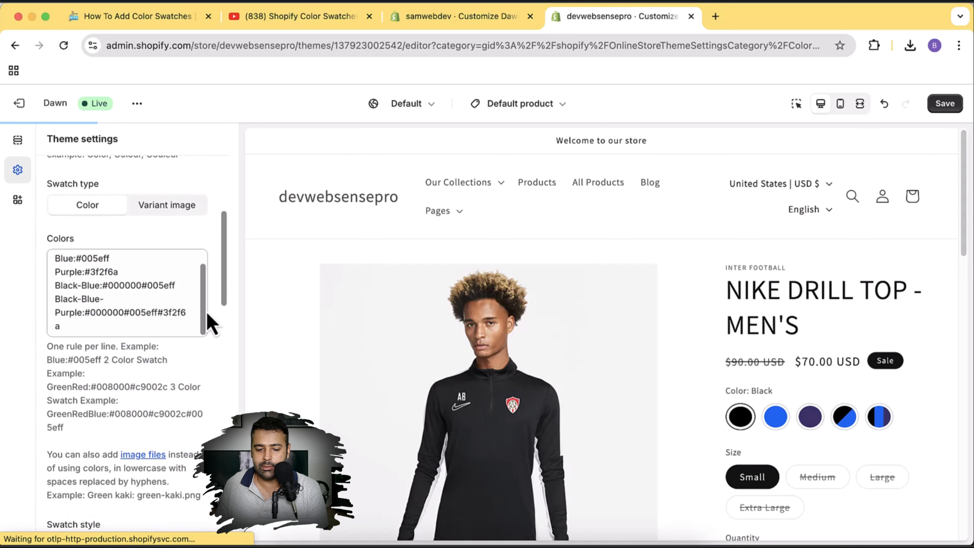
{"action": "scroll", "coordinate": [211, 322], "scroll_direction": "up", "scroll_amount": 1}
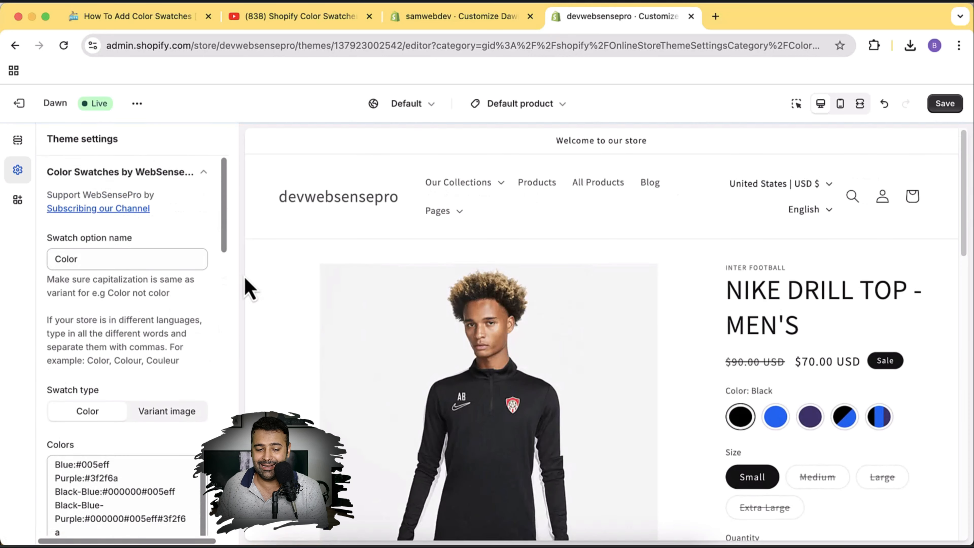
{"action": "scroll", "coordinate": [920, 307], "scroll_direction": "down", "scroll_amount": 2}
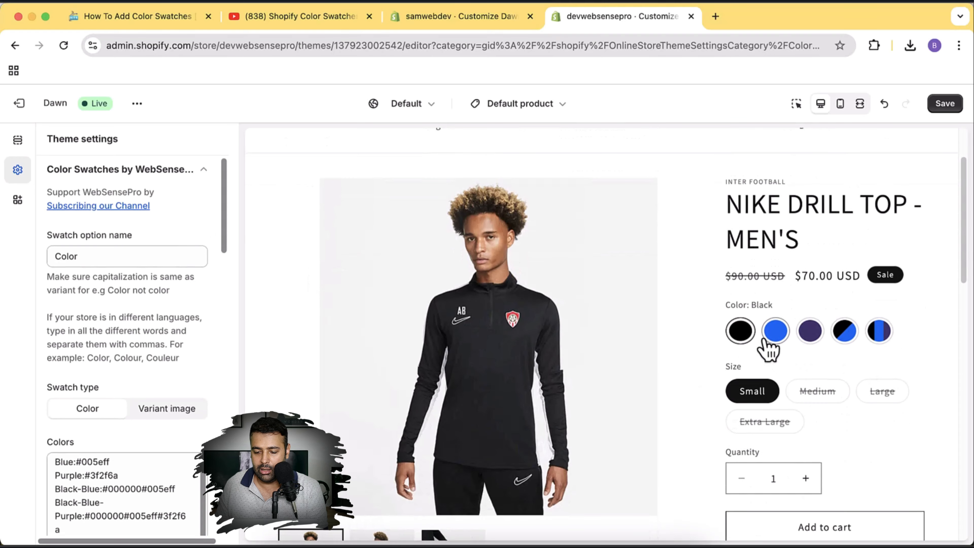
Preview the Nike Drill Top's Blue, Purple, Black-Blue and Black-Blue-Purple variants.
{"action": "left_click", "coordinate": [774, 333]}
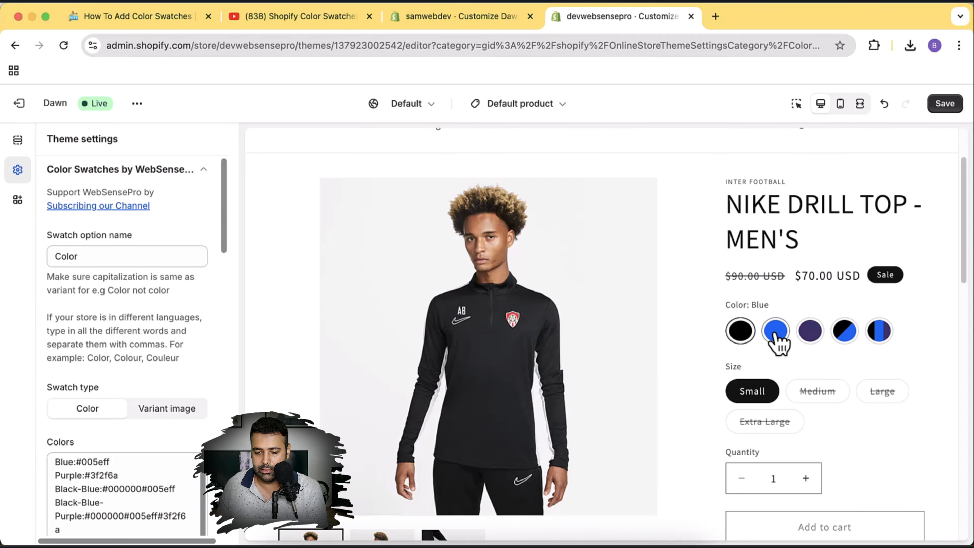
{"action": "left_click", "coordinate": [810, 333]}
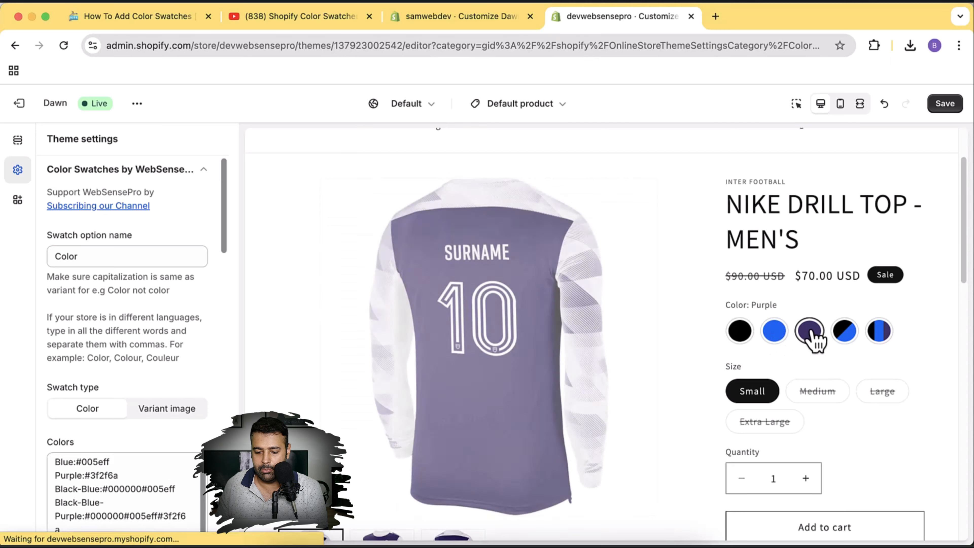
{"action": "left_click", "coordinate": [844, 332]}
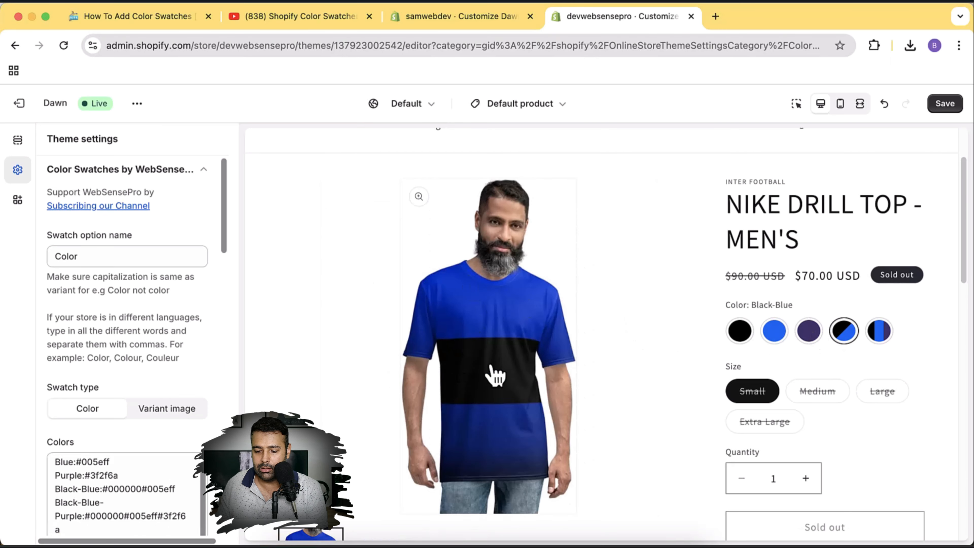
{"action": "left_click_drag", "start_coordinate": [752, 304], "coordinate": [794, 308]}
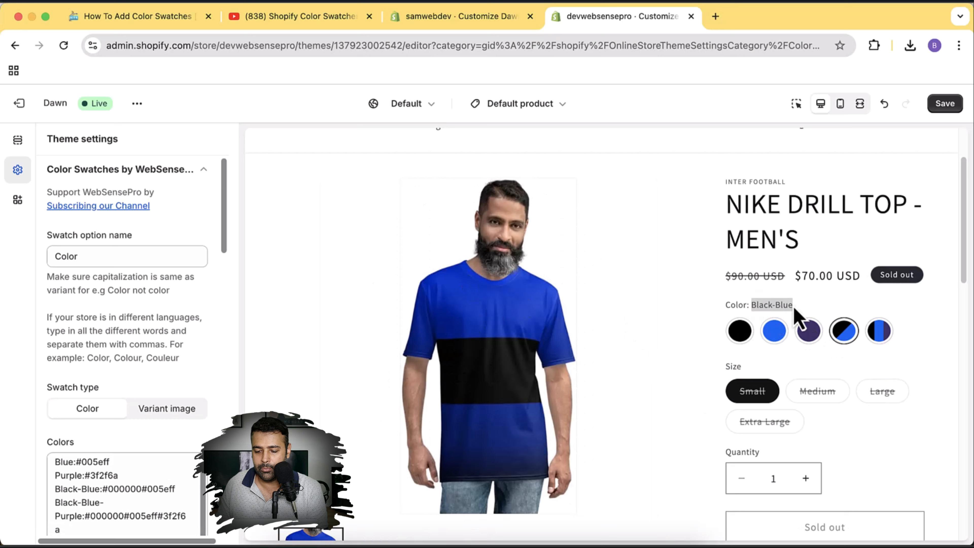
{"action": "left_click", "coordinate": [860, 307]}
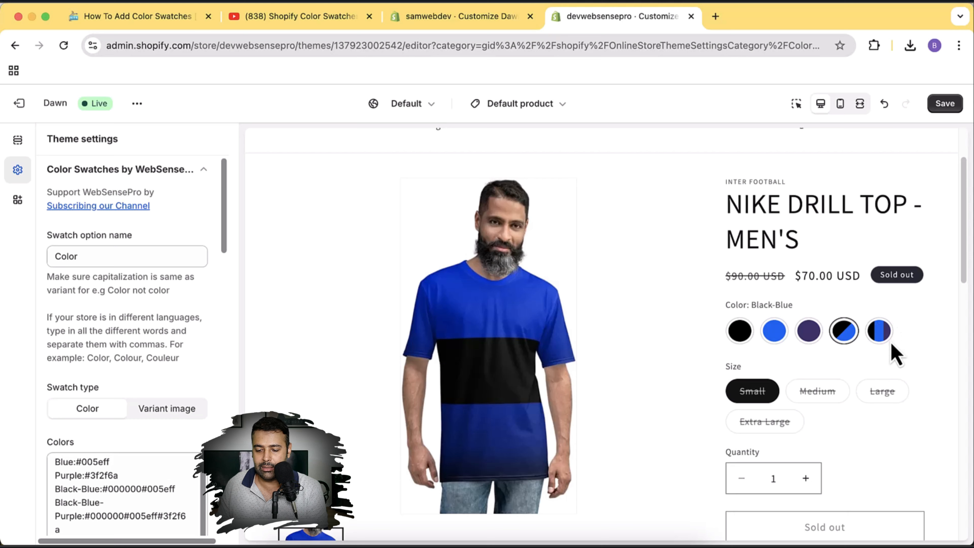
{"action": "left_click", "coordinate": [881, 331]}
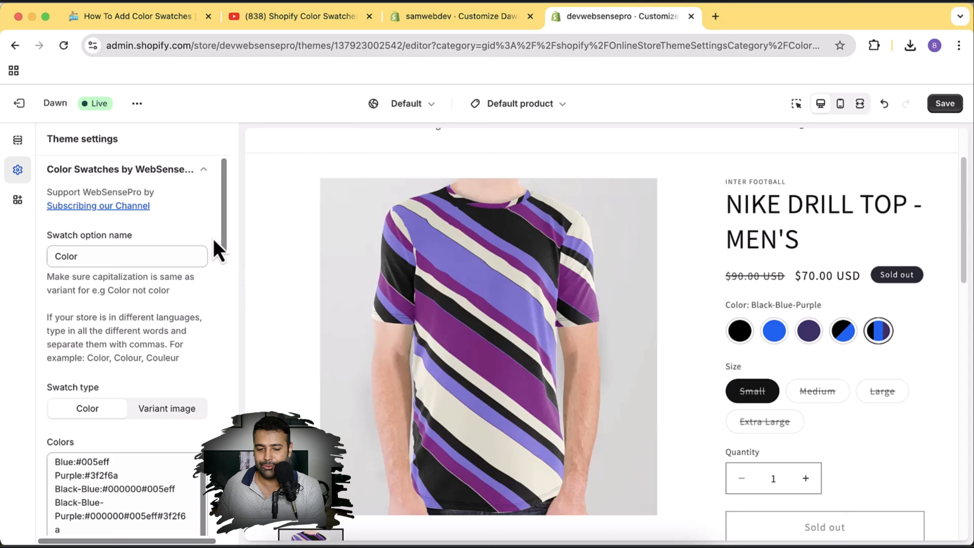
{"action": "scroll", "coordinate": [218, 250], "scroll_direction": "down", "scroll_amount": 4}
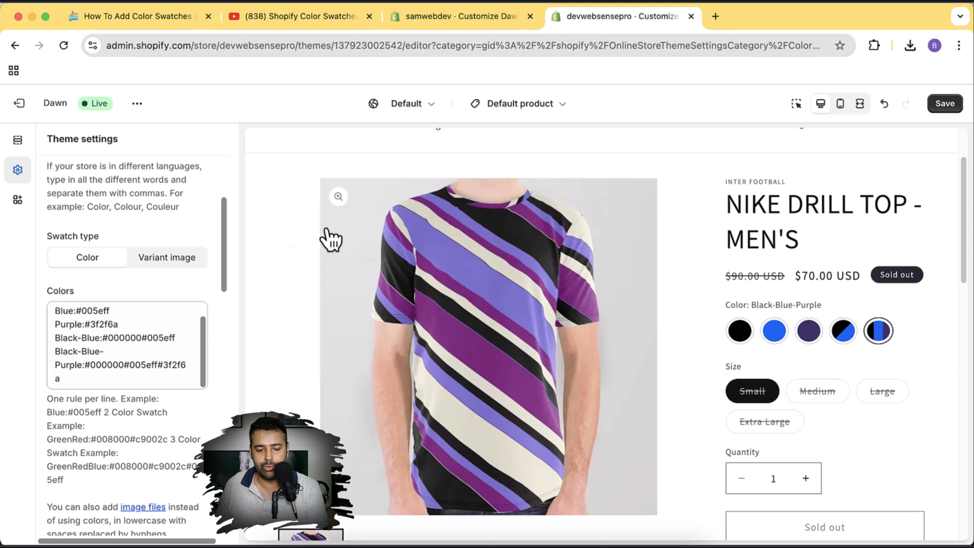
{"action": "left_click", "coordinate": [167, 257]}
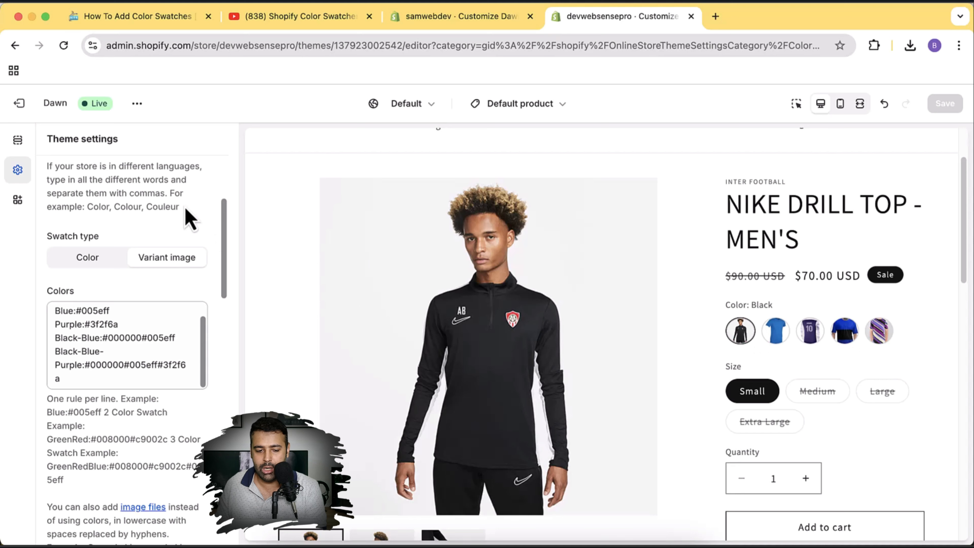
{"action": "left_click", "coordinate": [88, 265]}
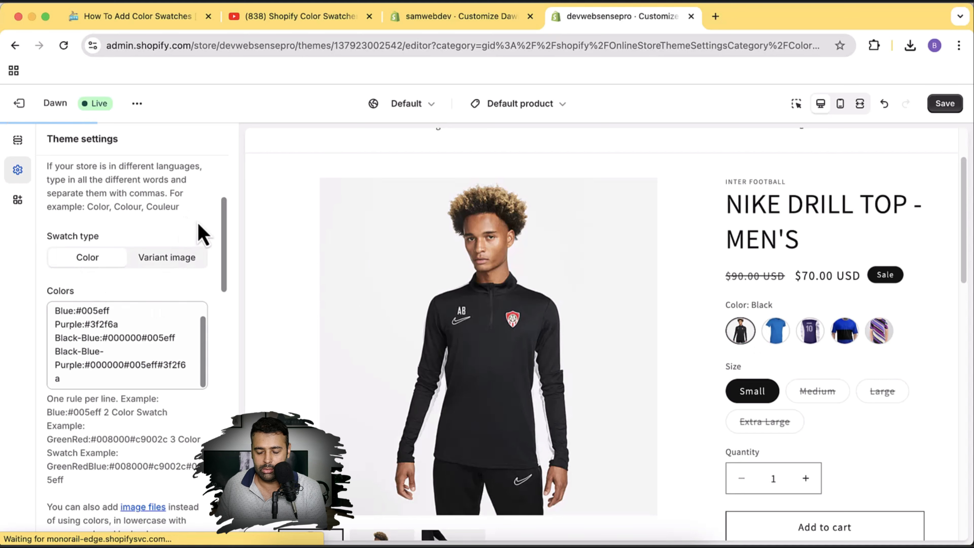
Highlight the Black-Blue-Purple rule in the Colors list and preview that variant.
{"action": "scroll", "coordinate": [199, 230], "scroll_direction": "down", "scroll_amount": 2}
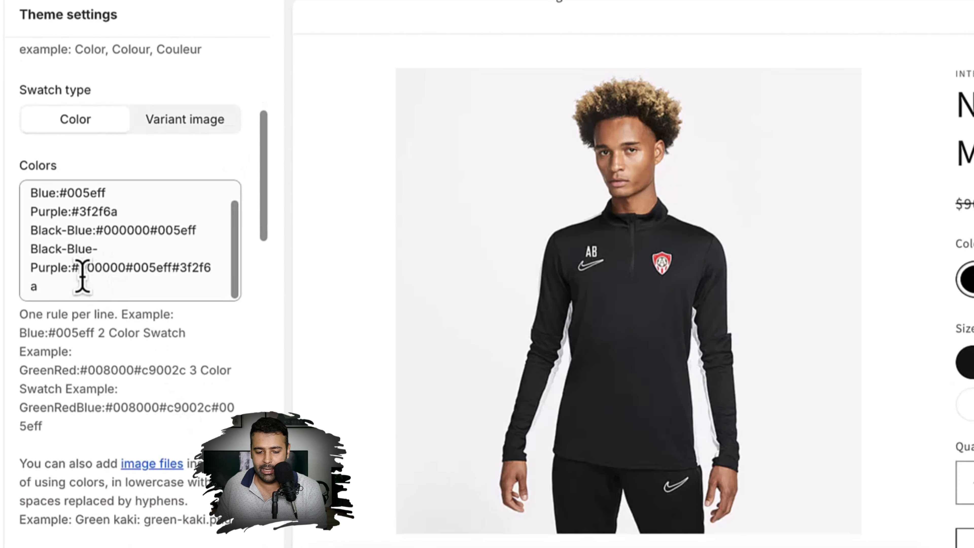
{"action": "scroll", "coordinate": [82, 267], "scroll_direction": "down", "scroll_amount": 1}
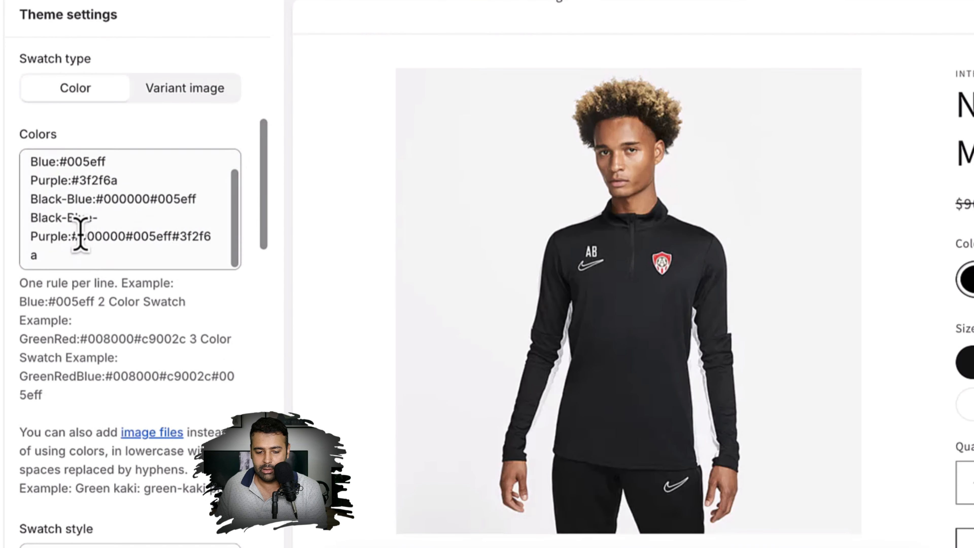
{"action": "left_click_drag", "start_coordinate": [79, 236], "coordinate": [108, 253]}
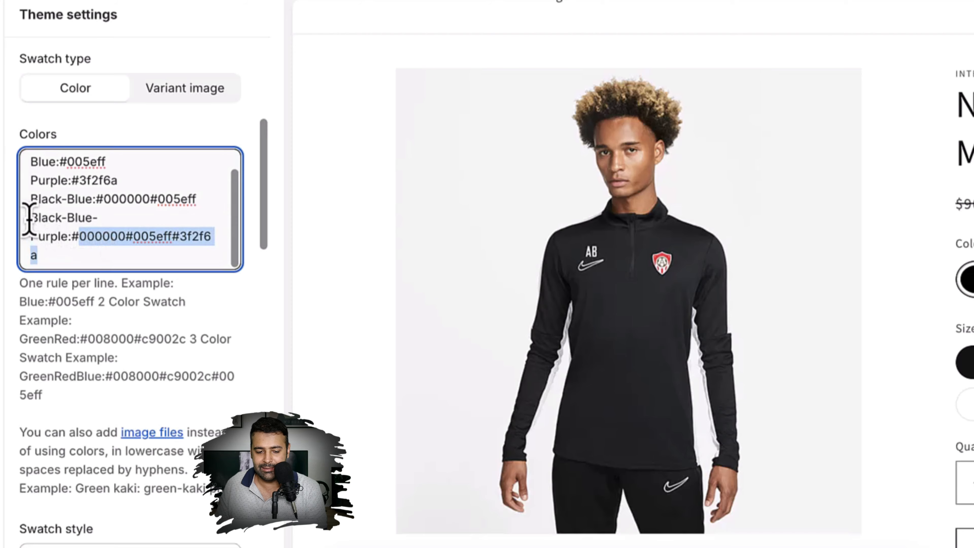
{"action": "left_click_drag", "start_coordinate": [29, 218], "coordinate": [68, 231]}
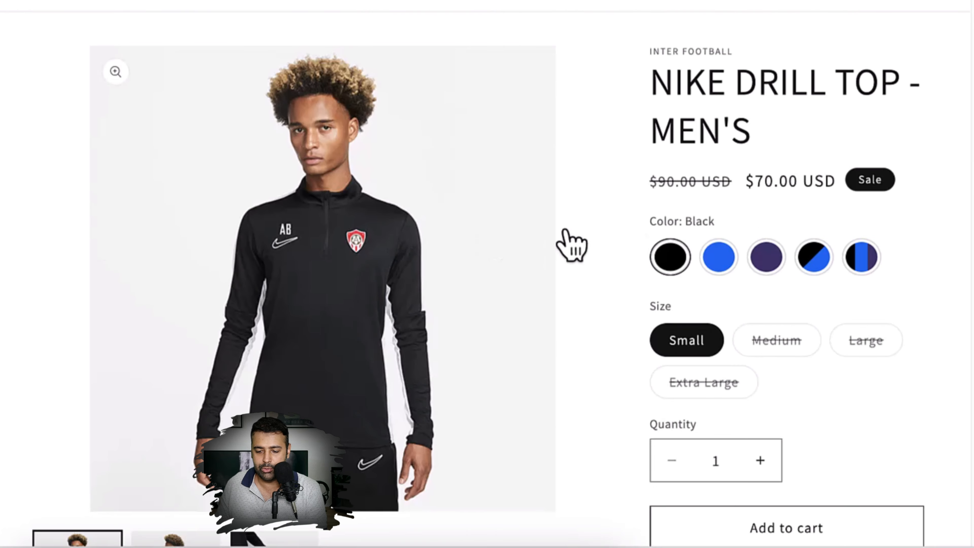
{"action": "left_click", "coordinate": [867, 258]}
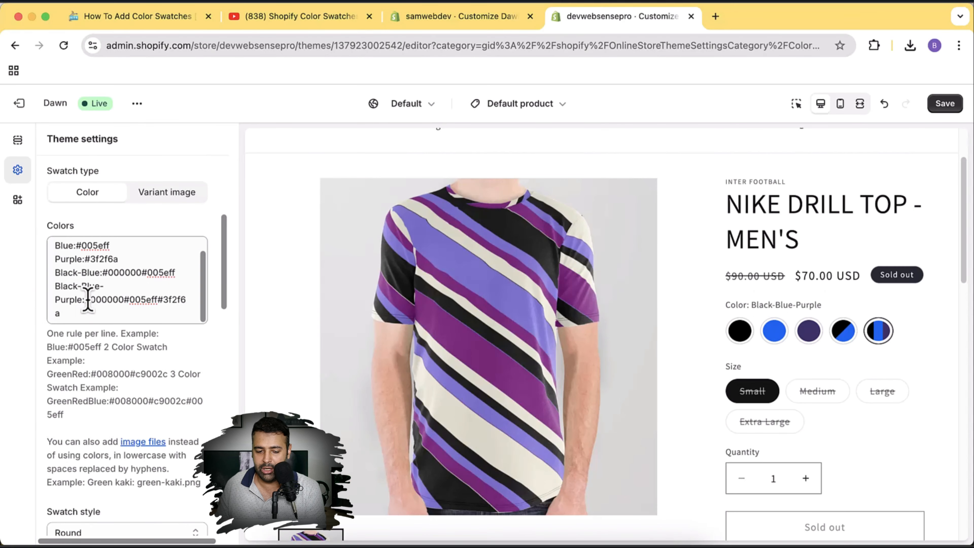
Point out the example image file name and mark Black-Blue-Purple's three hex codes.
{"action": "scroll", "coordinate": [137, 307], "scroll_direction": "down", "scroll_amount": 1}
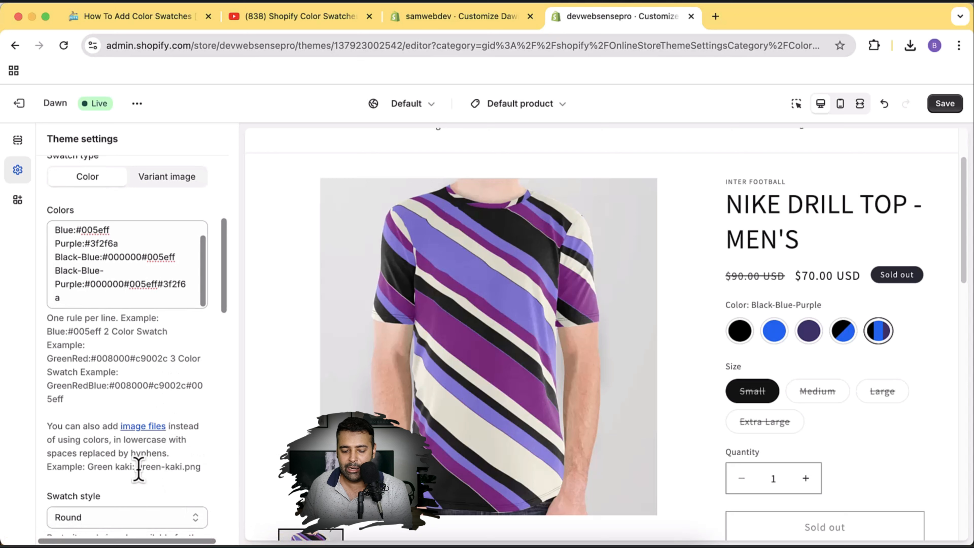
{"action": "left_click_drag", "start_coordinate": [138, 468], "coordinate": [178, 468]}
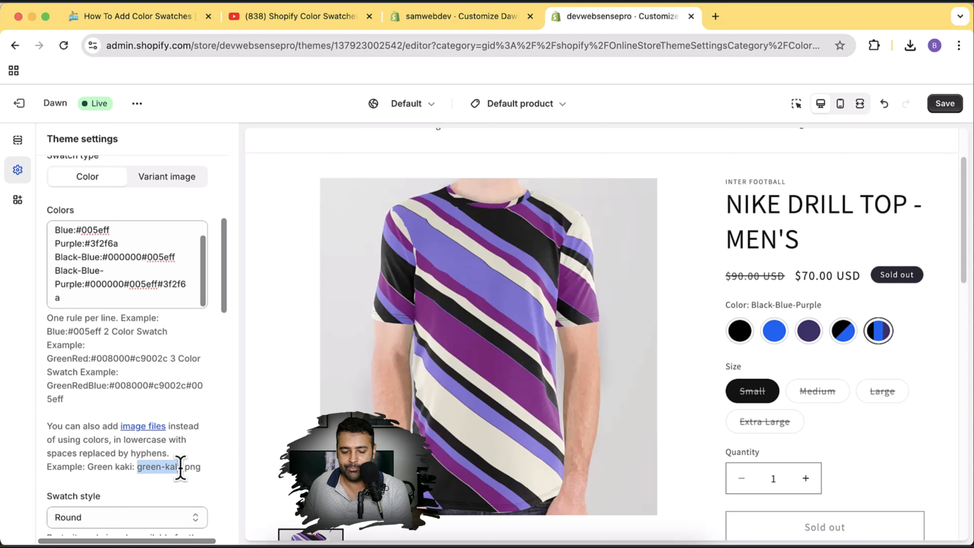
{"action": "left_click", "coordinate": [86, 286]}
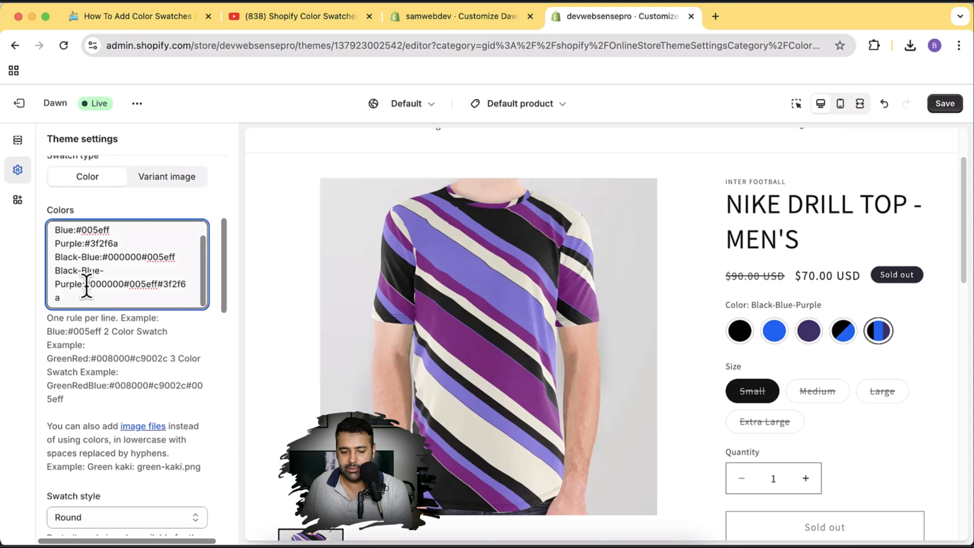
{"action": "left_click_drag", "start_coordinate": [85, 285], "coordinate": [104, 295]}
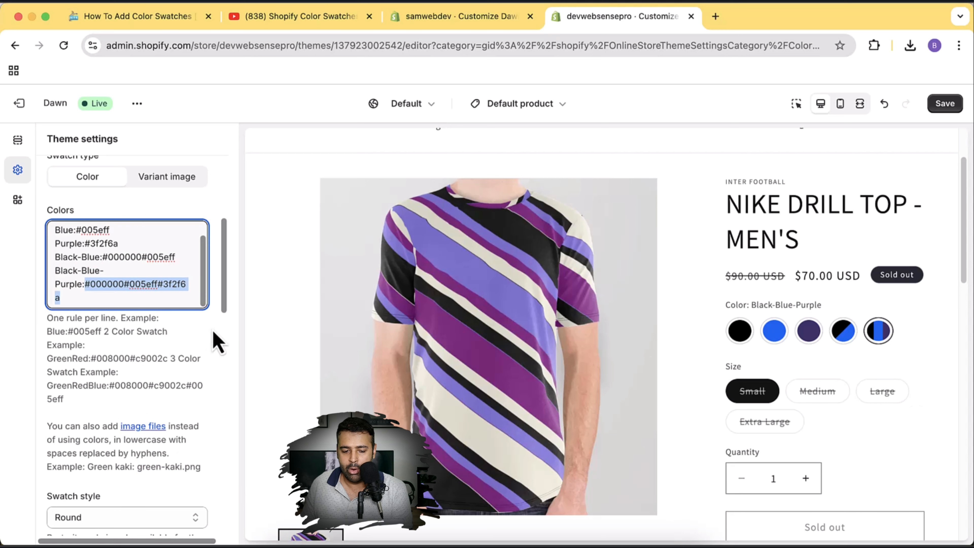
{"action": "scroll", "coordinate": [217, 342], "scroll_direction": "down", "scroll_amount": 3}
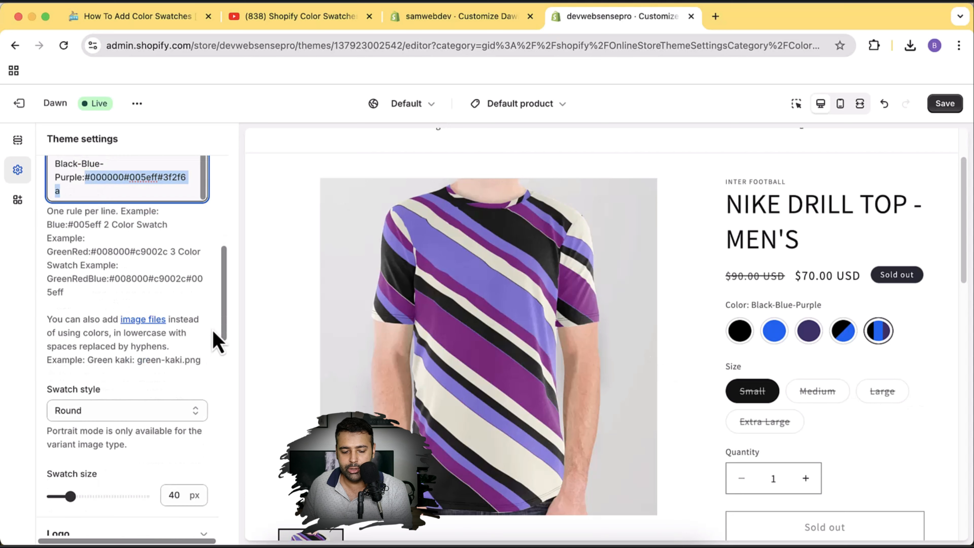
Try the square and rounded-square swatch styles, then settle on Portrait.
{"action": "left_click", "coordinate": [180, 416]}
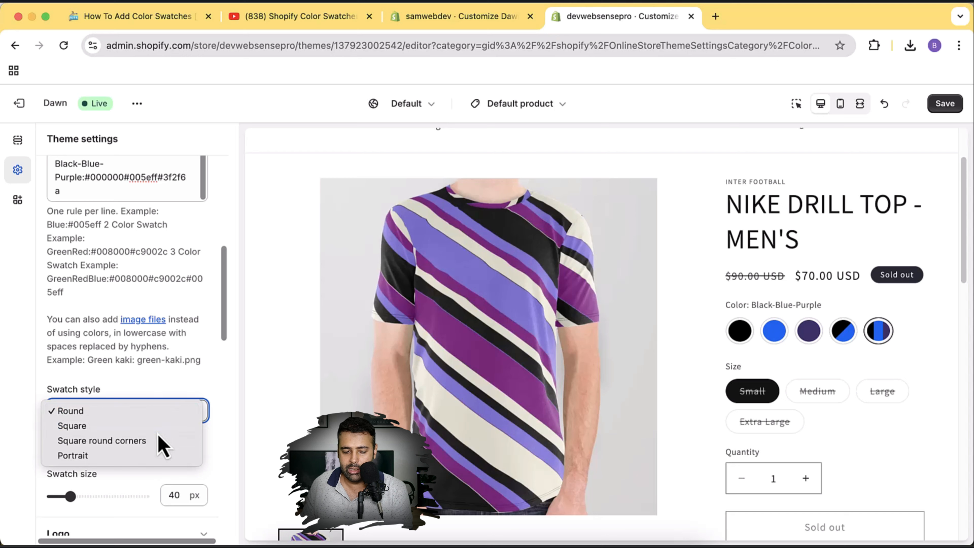
{"action": "left_click", "coordinate": [160, 424]}
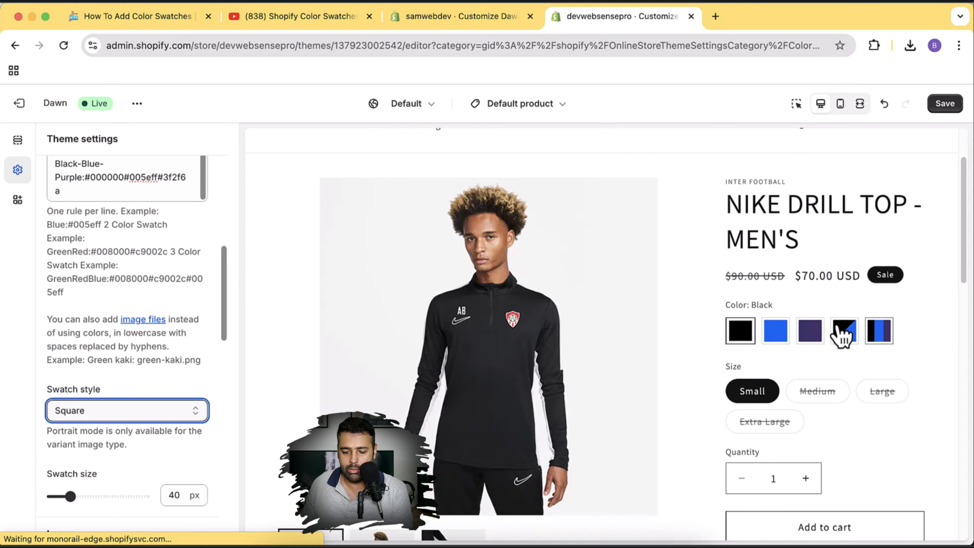
{"action": "scroll", "coordinate": [109, 343], "scroll_direction": "down", "scroll_amount": 3}
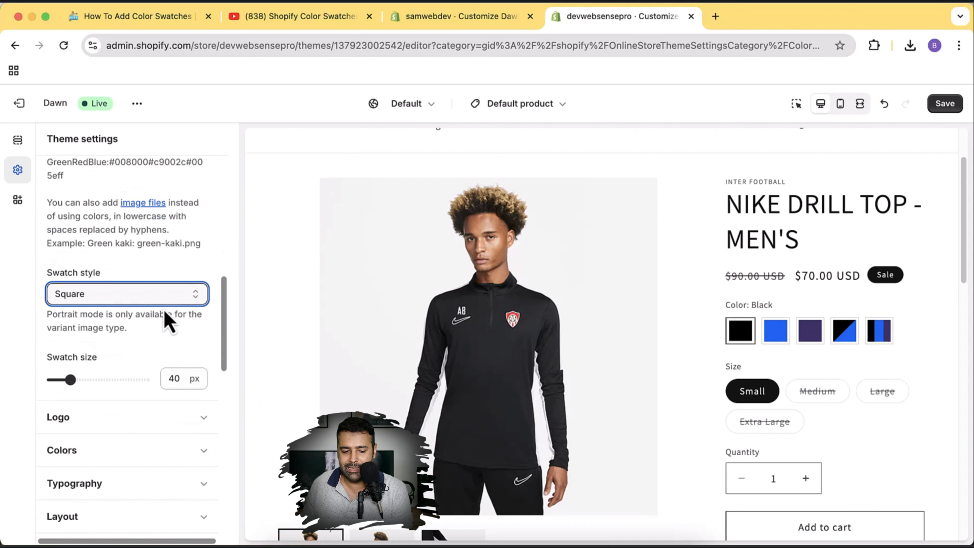
{"action": "left_click", "coordinate": [166, 303]}
{"action": "left_click", "coordinate": [161, 314]}
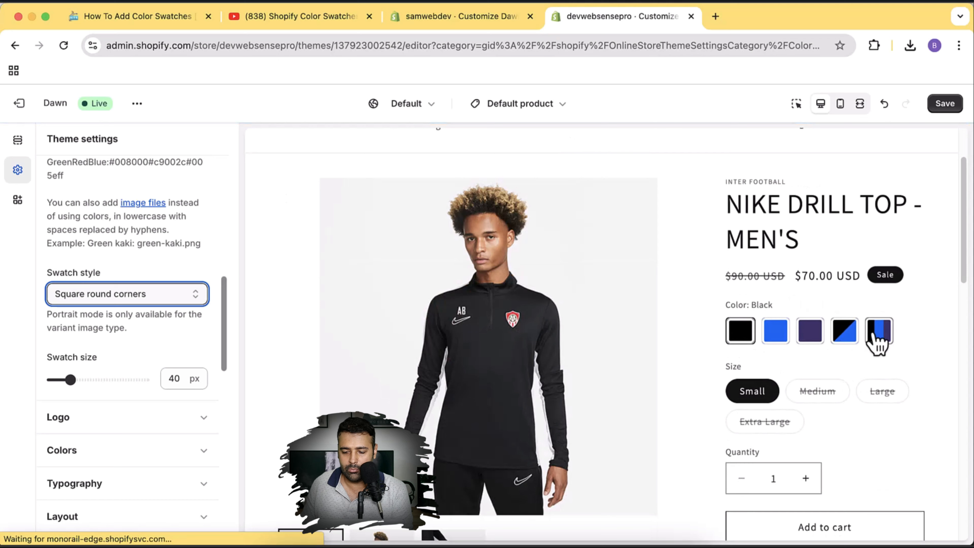
{"action": "left_click", "coordinate": [128, 299]}
{"action": "left_click", "coordinate": [126, 322]}
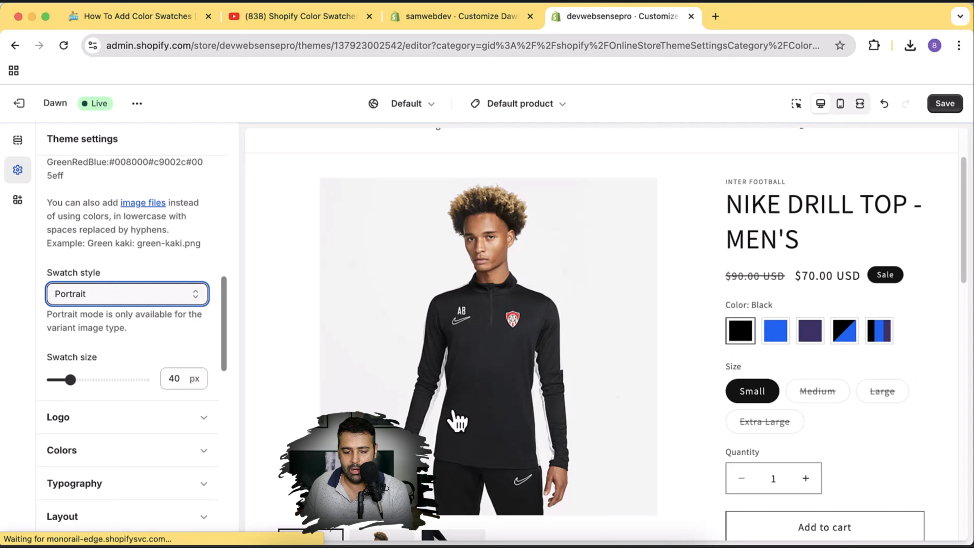
Enlarge the swatch size to 86 px, then reduce it back to 42 px.
{"action": "left_click_drag", "start_coordinate": [75, 380], "coordinate": [114, 380]}
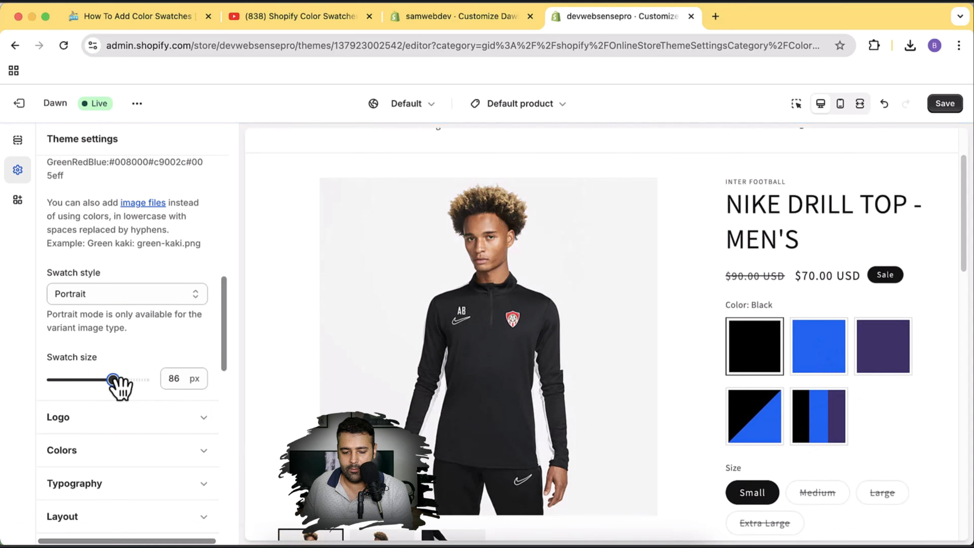
{"action": "left_click_drag", "start_coordinate": [113, 379], "coordinate": [73, 380]}
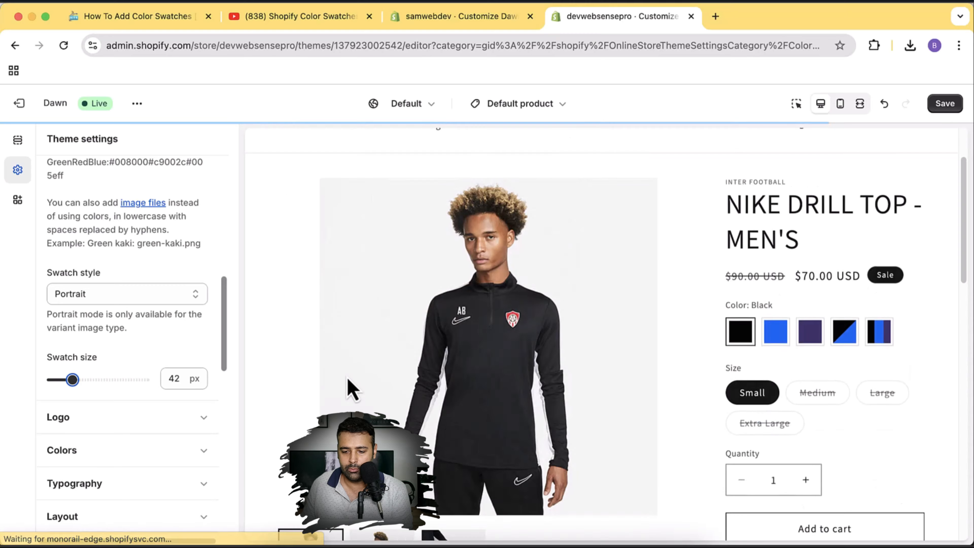
{"action": "scroll", "coordinate": [217, 370], "scroll_direction": "up", "scroll_amount": 3}
{"action": "scroll", "coordinate": [217, 370], "scroll_direction": "up", "scroll_amount": 9}
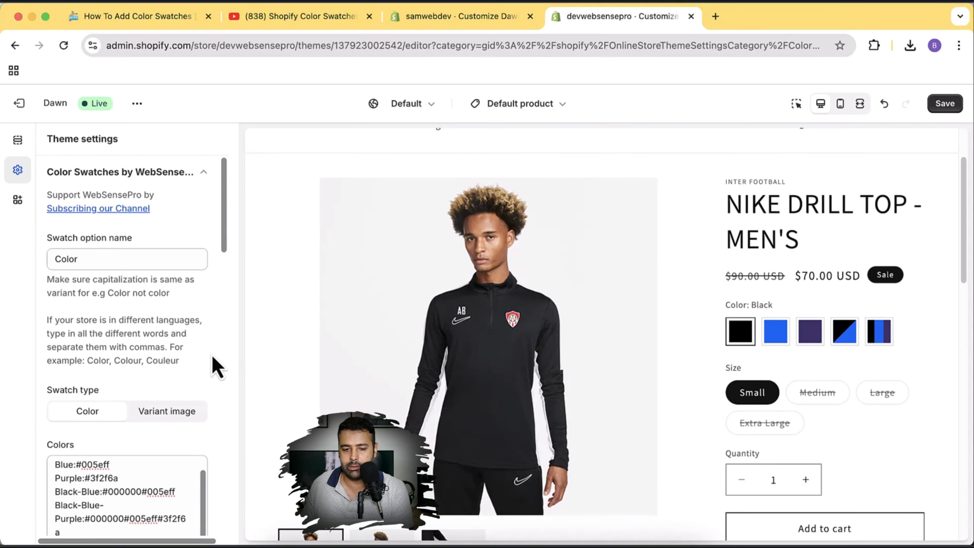
Return to the WebSensePro blog tutorial's Step 1 settings_schema.json code.
{"action": "left_click", "coordinate": [204, 16]}
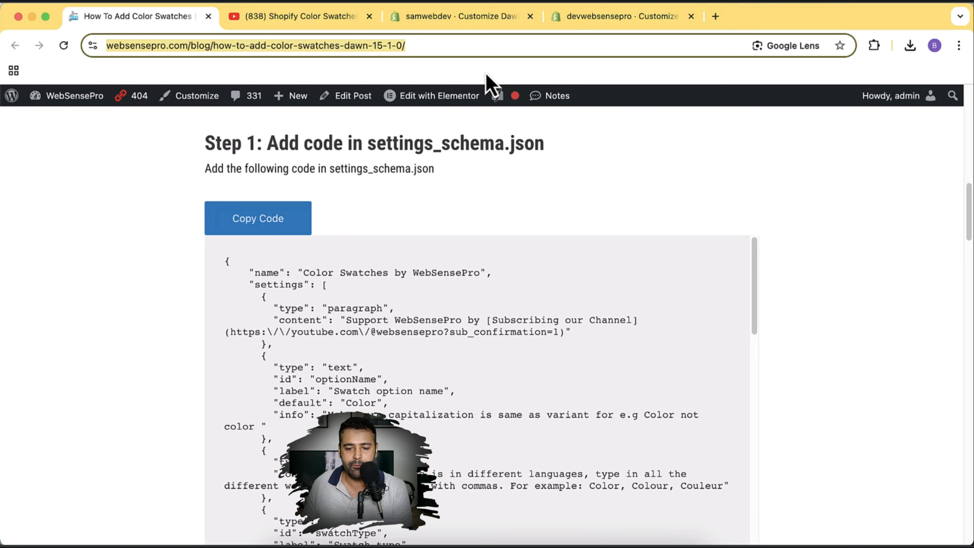
In a new tab, load the devwebsensepro store admin and go to Online Store themes.
{"action": "left_click", "coordinate": [716, 16]}
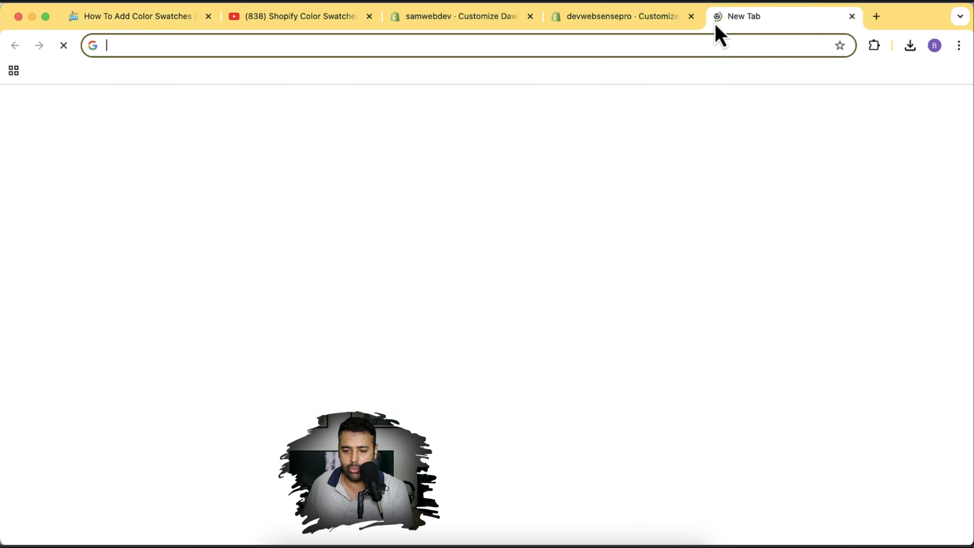
{"action": "type", "text": "dev"}
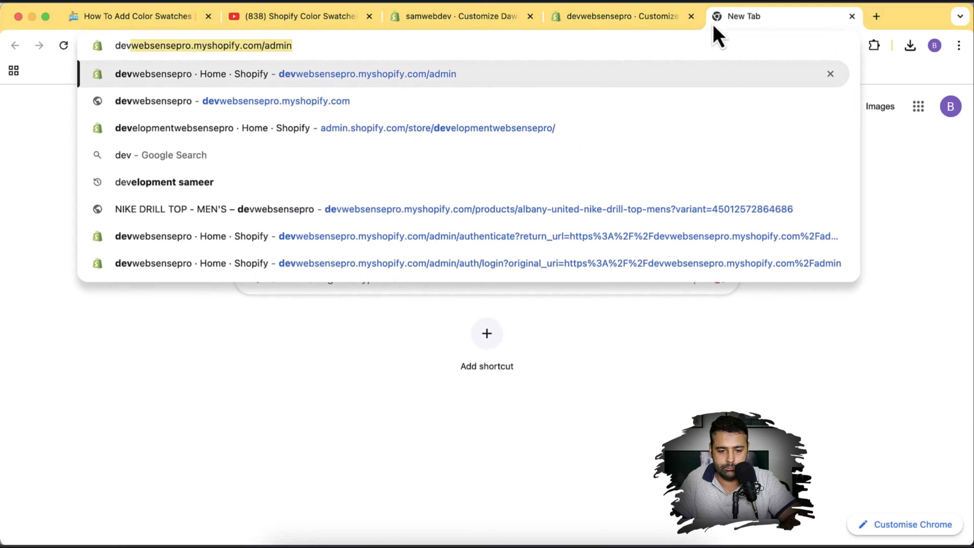
{"action": "key", "text": "Return"}
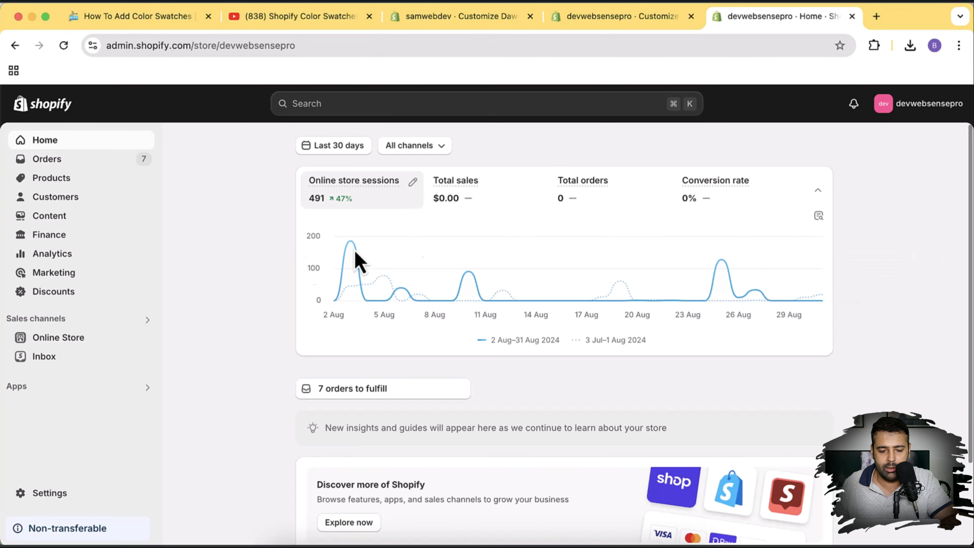
{"action": "left_click", "coordinate": [106, 338]}
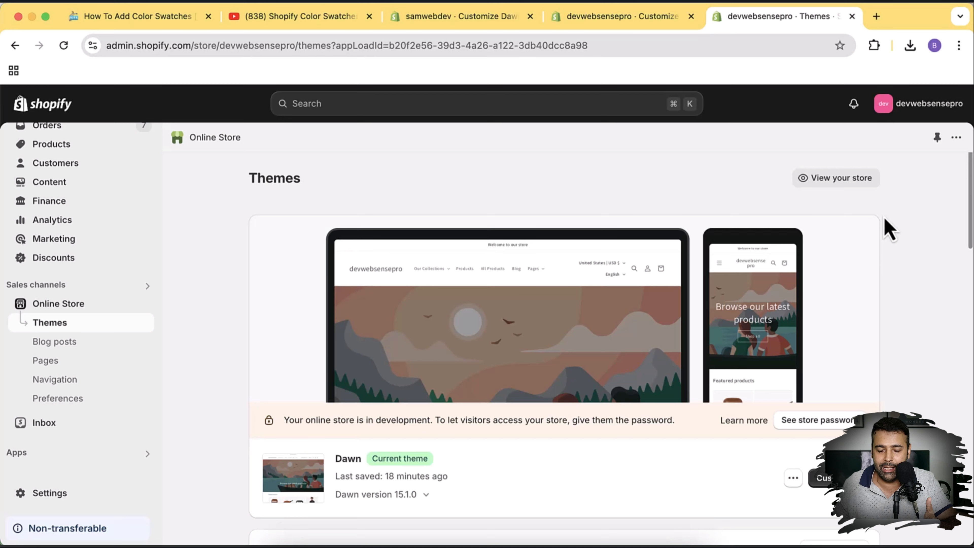
Add the free Dawn theme from Popular free themes to the store.
{"action": "scroll", "coordinate": [897, 246], "scroll_direction": "down", "scroll_amount": 7}
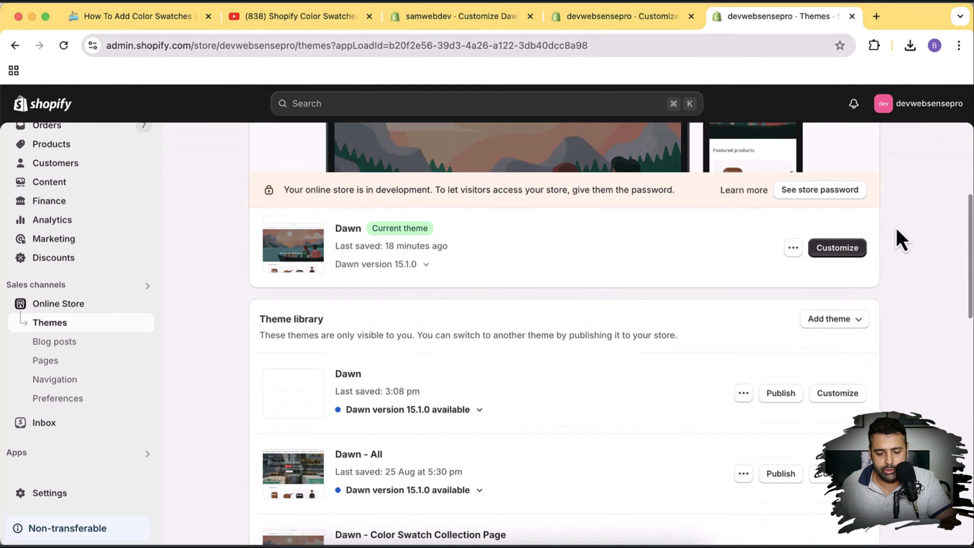
{"action": "scroll", "coordinate": [898, 242], "scroll_direction": "down", "scroll_amount": 12}
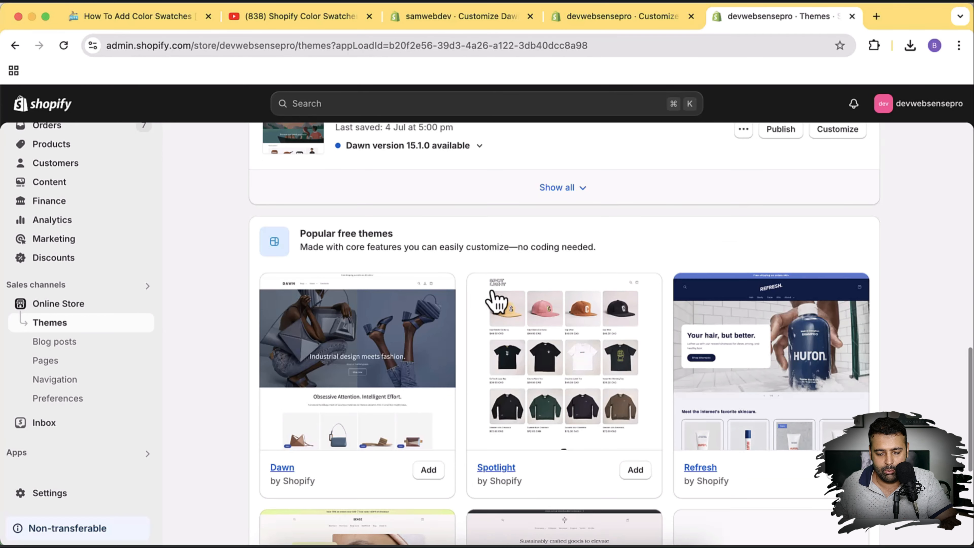
{"action": "scroll", "coordinate": [525, 384], "scroll_direction": "down", "scroll_amount": 3}
{"action": "left_click", "coordinate": [429, 350]}
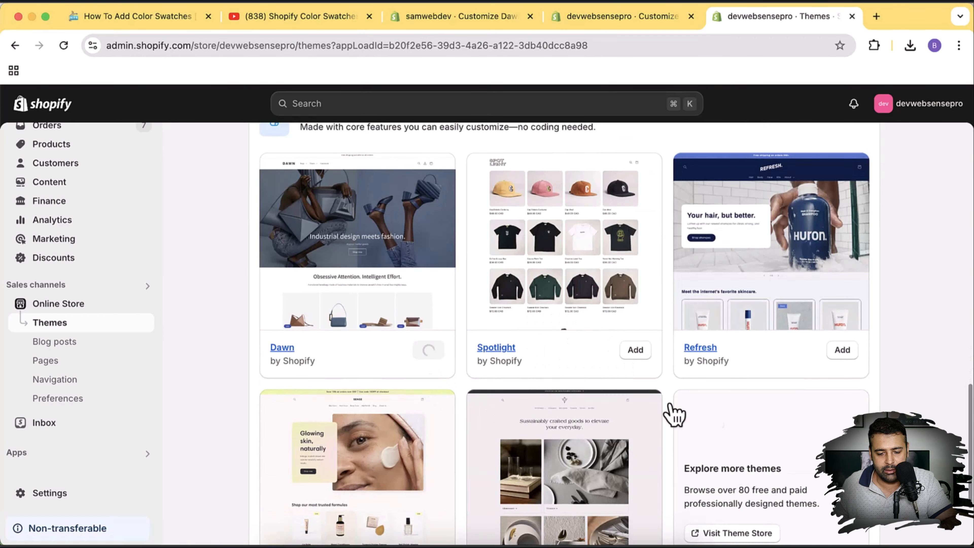
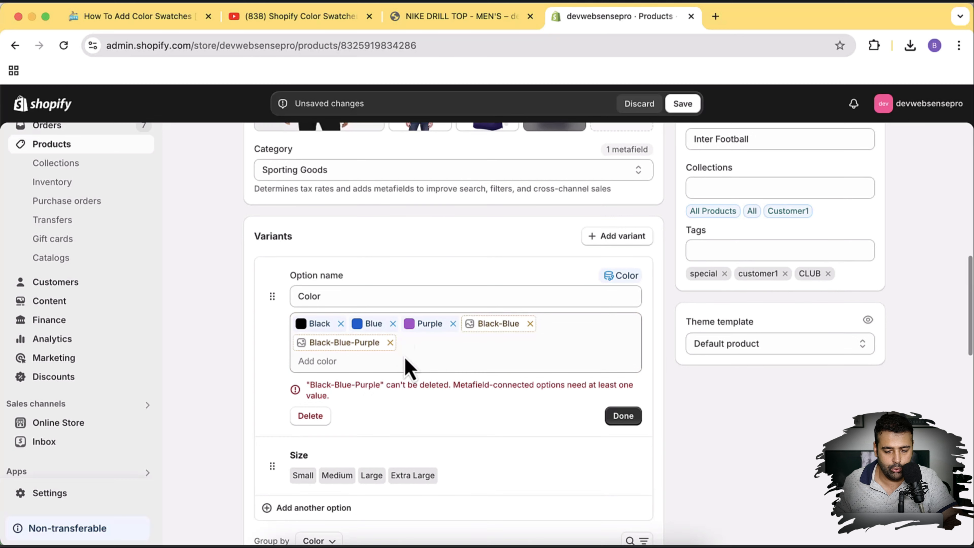
Open the Black-Blue colour value's popover to start making it a colour entry.
{"action": "left_click", "coordinate": [494, 330]}
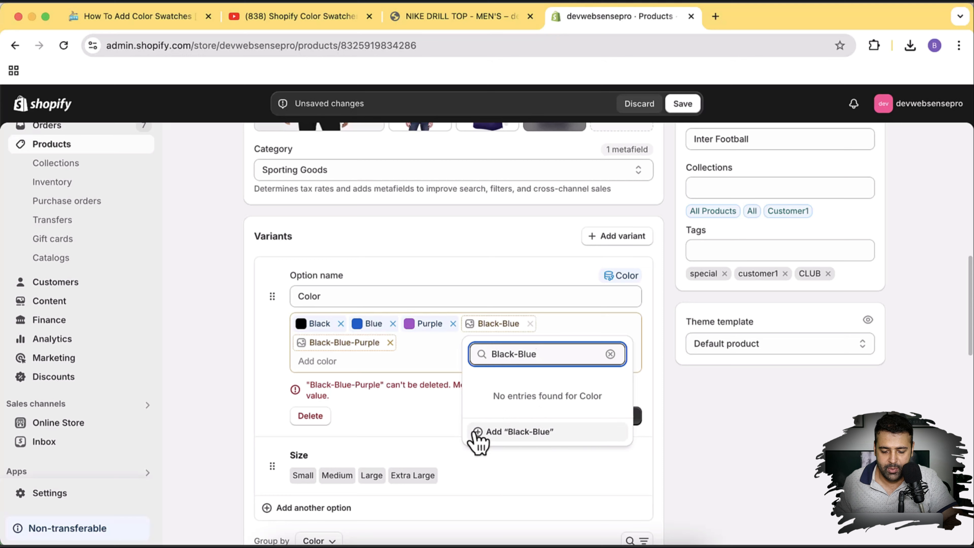
Create and save a Black-Blue colour entry with the black-and-blue shirt image as its swatch.
{"action": "left_click", "coordinate": [538, 434]}
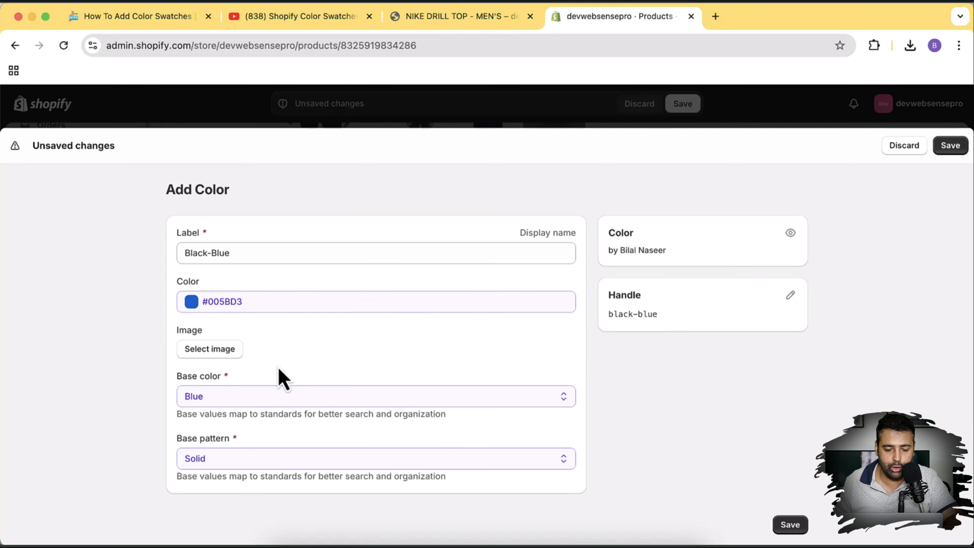
{"action": "left_click", "coordinate": [218, 351]}
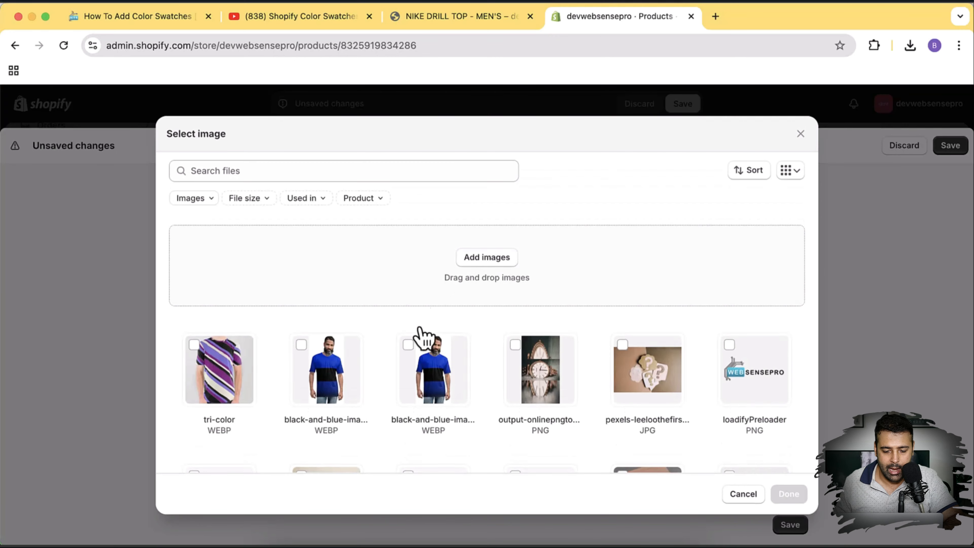
{"action": "left_click", "coordinate": [407, 359]}
{"action": "left_click", "coordinate": [790, 496]}
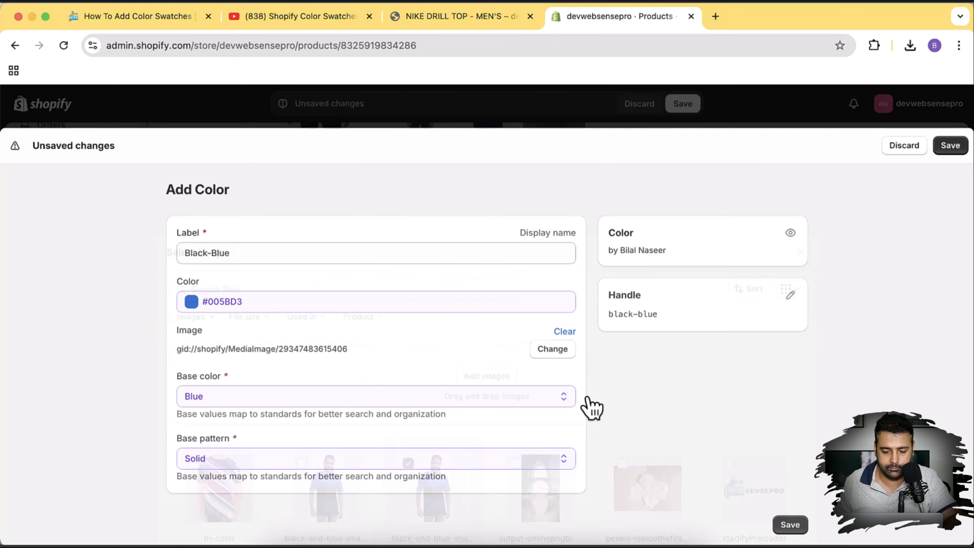
{"action": "left_click", "coordinate": [790, 530]}
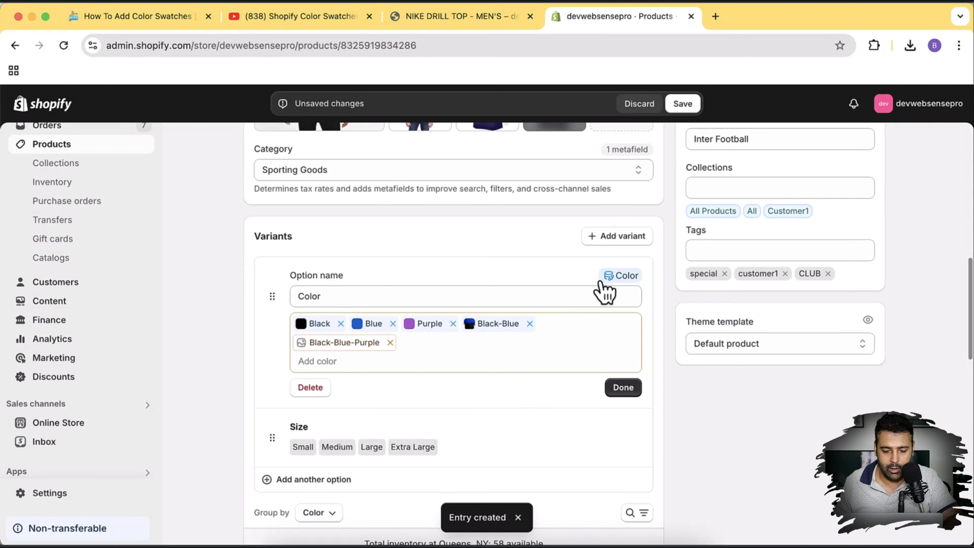
{"action": "left_click", "coordinate": [339, 346]}
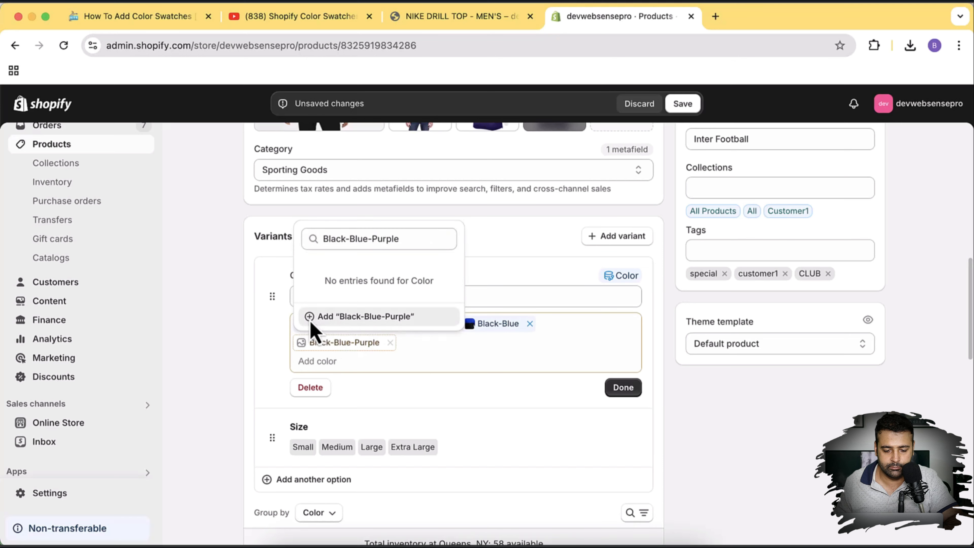
Create and save a Black-Blue-Purple colour entry using the tri-color image as its swatch.
{"action": "left_click", "coordinate": [311, 318]}
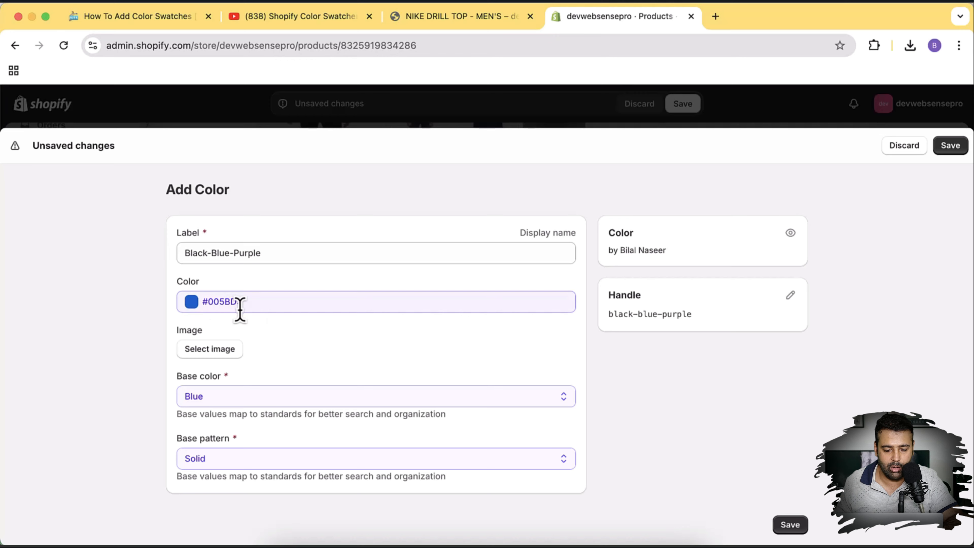
{"action": "left_click", "coordinate": [217, 361]}
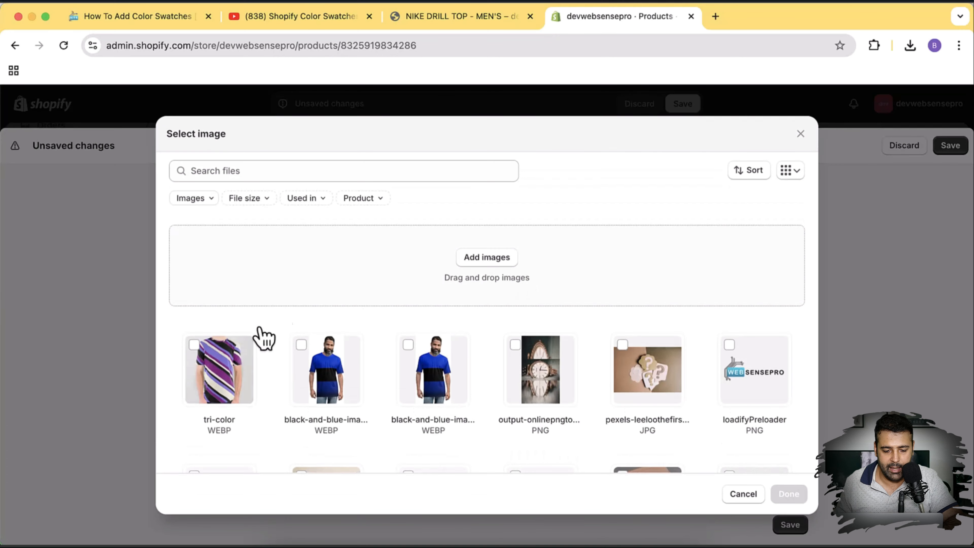
{"action": "left_click", "coordinate": [194, 346]}
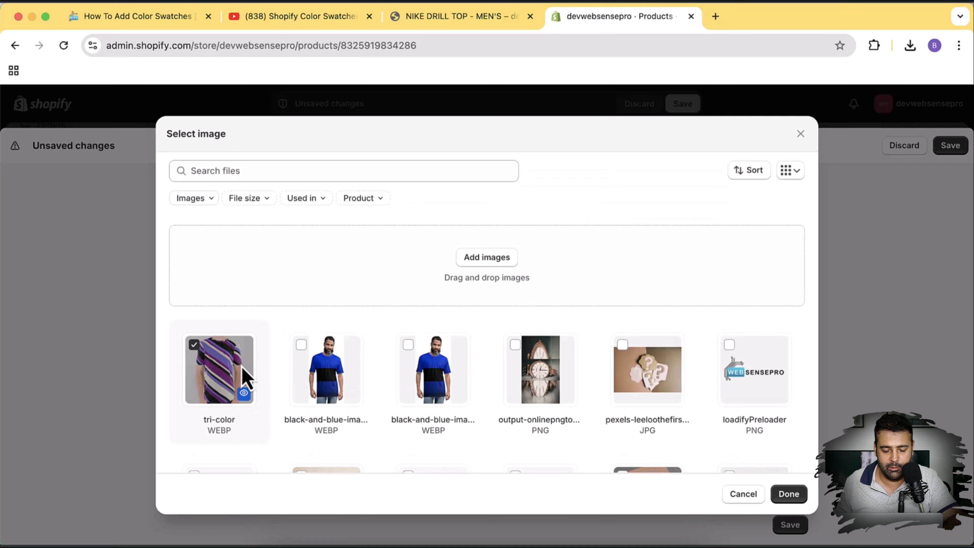
{"action": "left_click", "coordinate": [782, 498]}
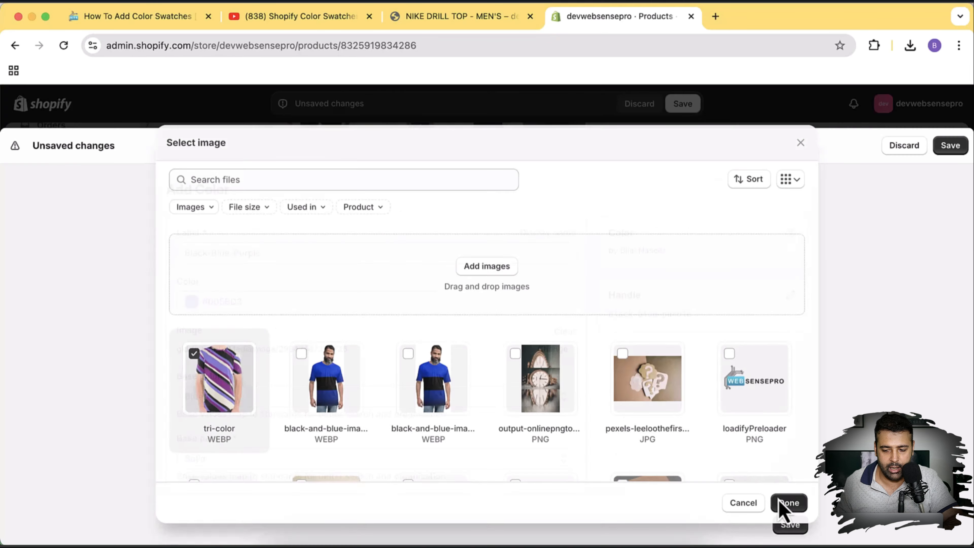
{"action": "left_click", "coordinate": [950, 147]}
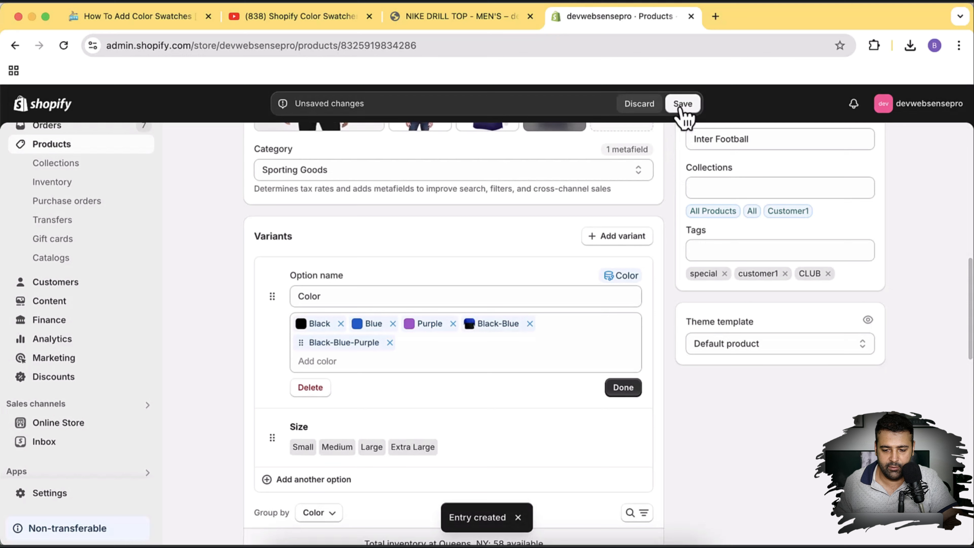
Save the product and try the Black-Blue and Black-Blue-Purple swatches in the storefront preview.
{"action": "left_click", "coordinate": [680, 108]}
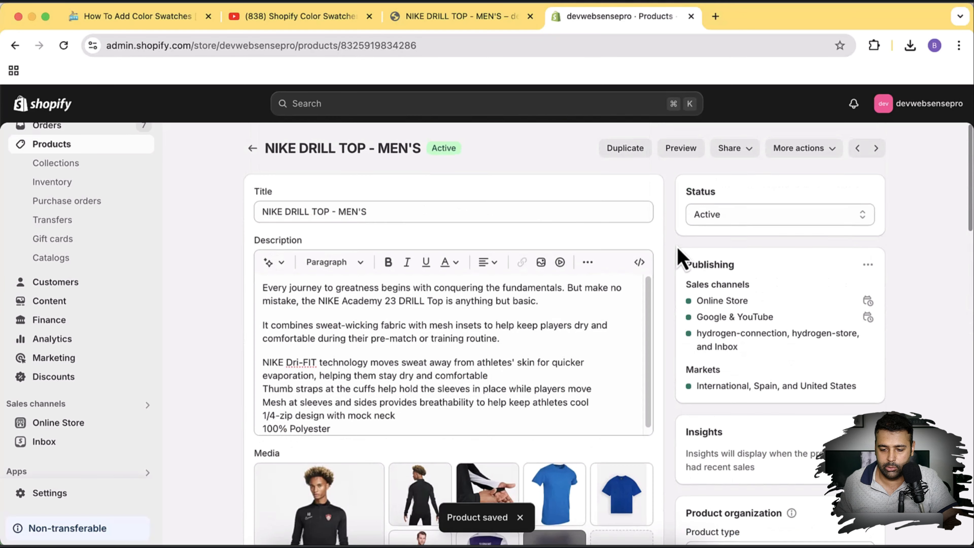
{"action": "left_click", "coordinate": [680, 148]}
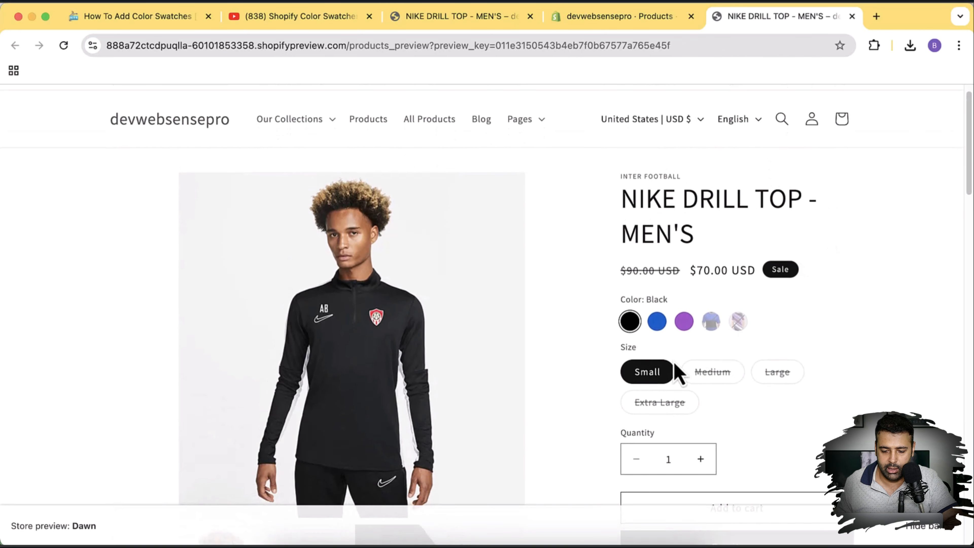
{"action": "left_click", "coordinate": [712, 324]}
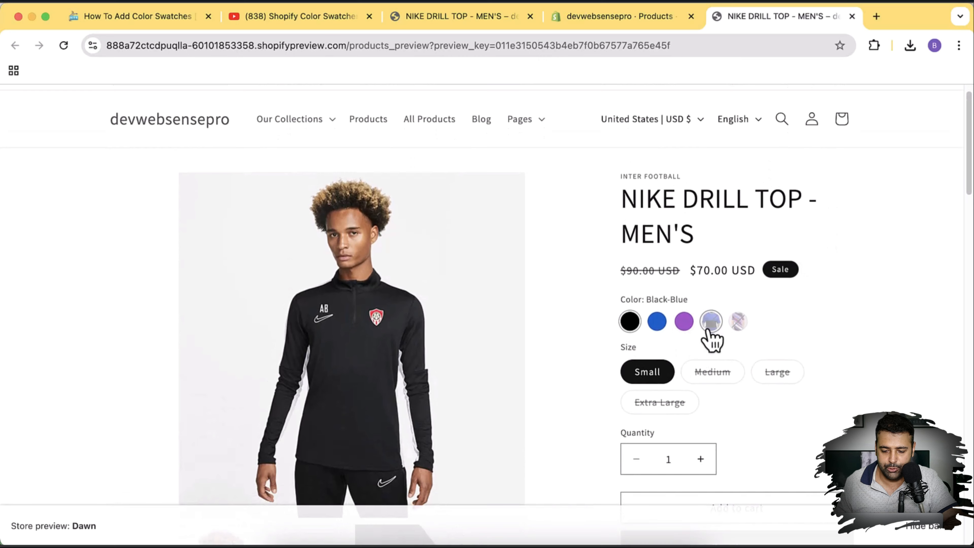
{"action": "left_click", "coordinate": [738, 323]}
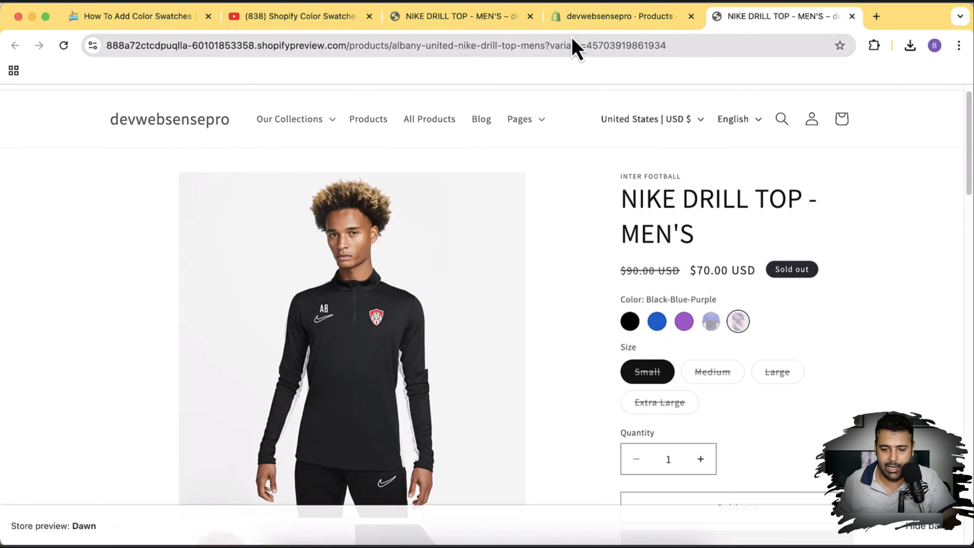
{"action": "left_click", "coordinate": [603, 18]}
{"action": "scroll", "coordinate": [641, 250], "scroll_direction": "down", "scroll_amount": 15}
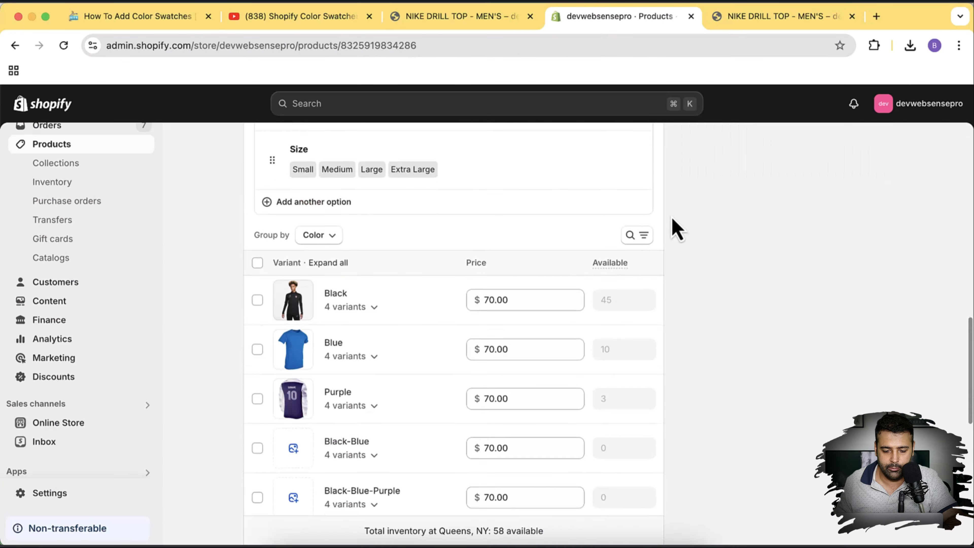
Set the available stock to 5 for each Black-Blue size.
{"action": "scroll", "coordinate": [672, 219], "scroll_direction": "down", "scroll_amount": 4}
{"action": "left_click", "coordinate": [351, 314]}
{"action": "scroll", "coordinate": [356, 314], "scroll_direction": "down", "scroll_amount": 3}
{"action": "left_click", "coordinate": [612, 236]}
{"action": "type", "text": "5"}
{"action": "left_click", "coordinate": [611, 270]}
{"action": "type", "text": "5"}
{"action": "left_click", "coordinate": [608, 306]}
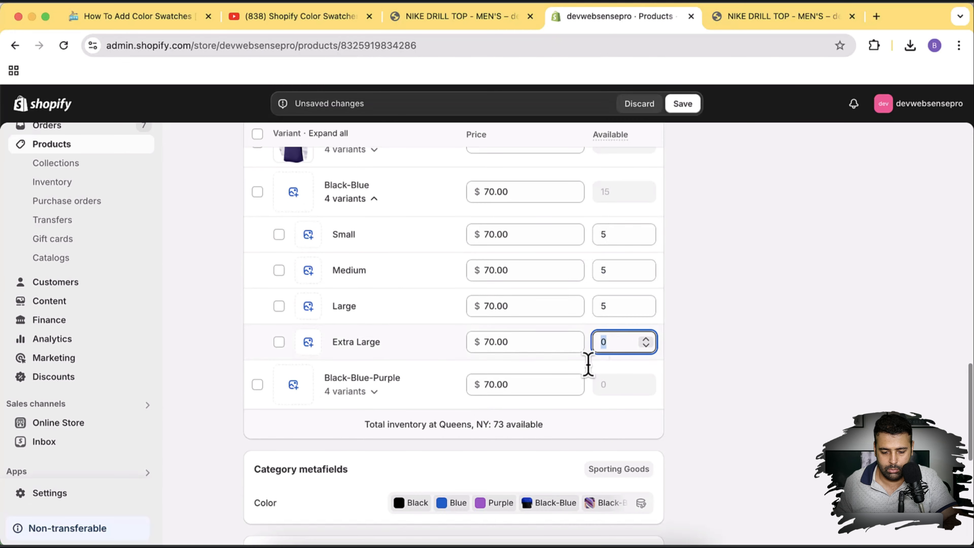
{"action": "type", "text": "5"}
{"action": "left_click", "coordinate": [351, 391]}
Set each Black-Blue-Purple size's stock to 5 and save the product.
{"action": "scroll", "coordinate": [422, 388], "scroll_direction": "down", "scroll_amount": 2}
{"action": "left_click", "coordinate": [610, 345]}
{"action": "type", "text": "5"}
{"action": "left_click", "coordinate": [609, 383]}
{"action": "type", "text": "5"}
{"action": "left_click", "coordinate": [611, 418]}
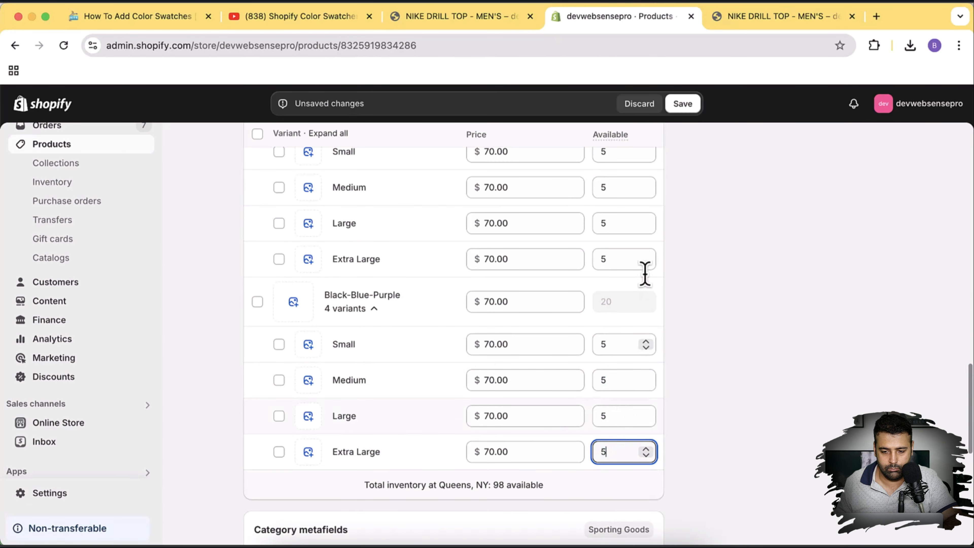
{"action": "left_click", "coordinate": [681, 104]}
Reload the storefront preview and check the Black-Blue and Blue swatches.
{"action": "scroll", "coordinate": [721, 264], "scroll_direction": "down", "scroll_amount": 1}
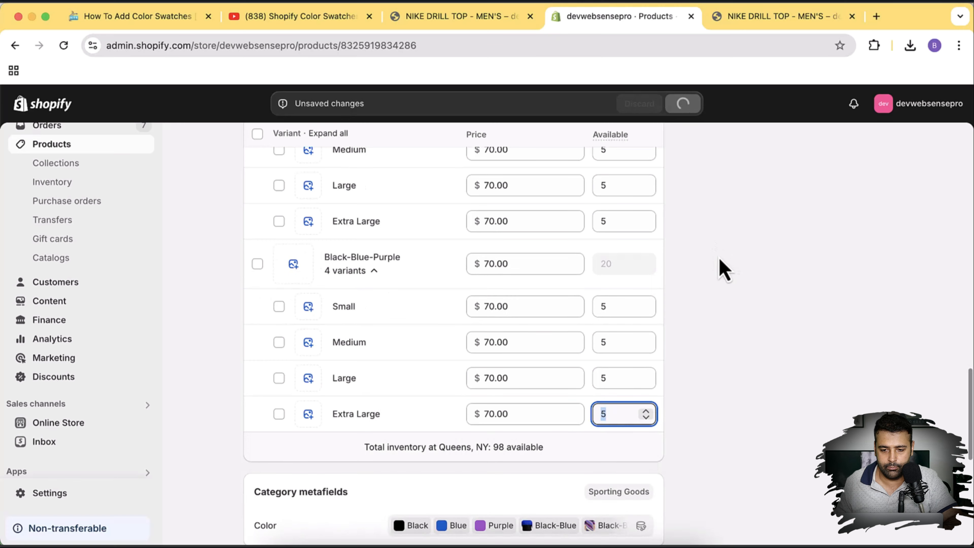
{"action": "left_click", "coordinate": [751, 23]}
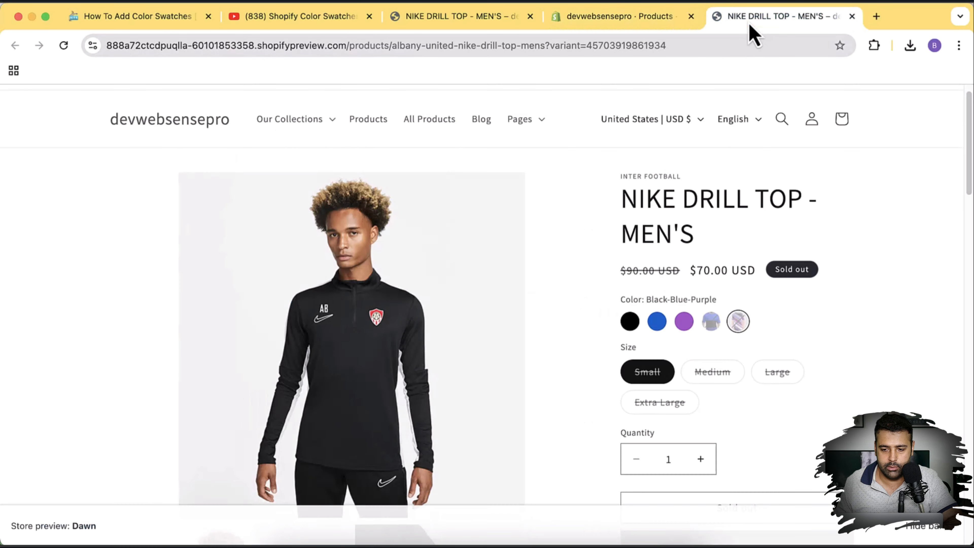
{"action": "key", "text": "super+r"}
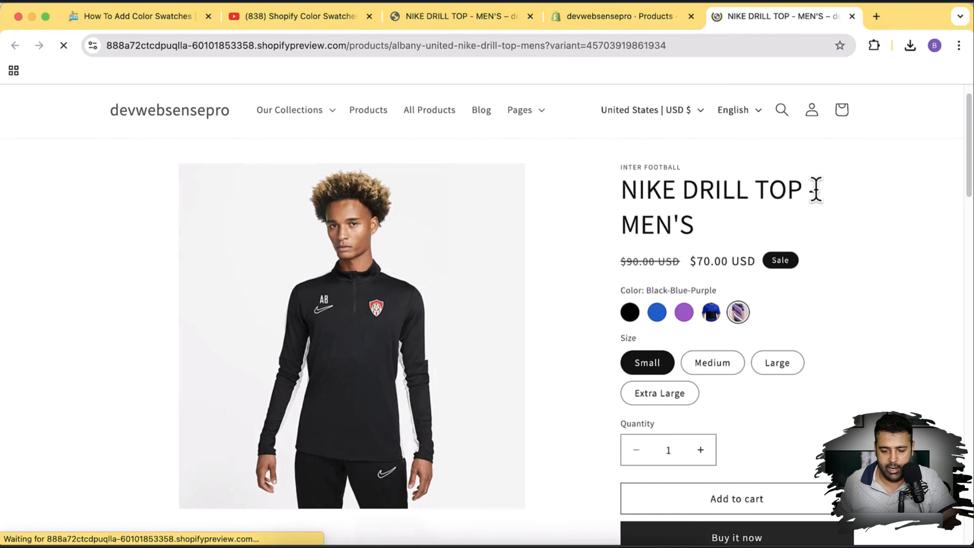
{"action": "scroll", "coordinate": [774, 250], "scroll_direction": "down", "scroll_amount": 1}
{"action": "left_click", "coordinate": [709, 310]}
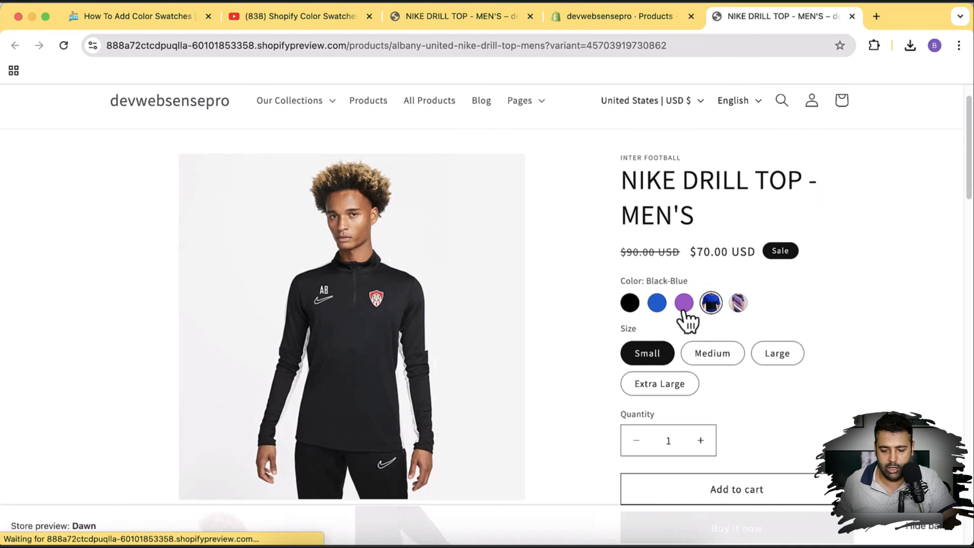
{"action": "left_click", "coordinate": [655, 309]}
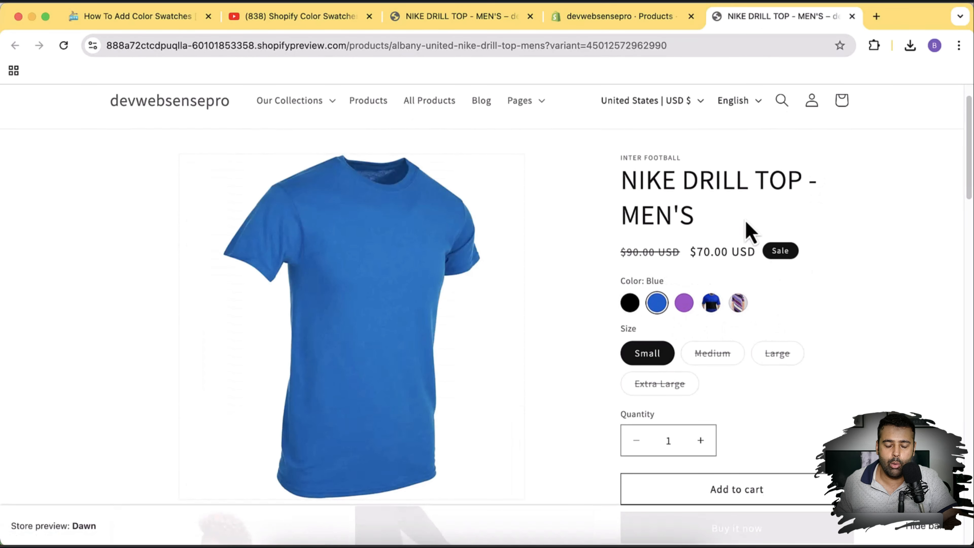
{"action": "left_click", "coordinate": [651, 24]}
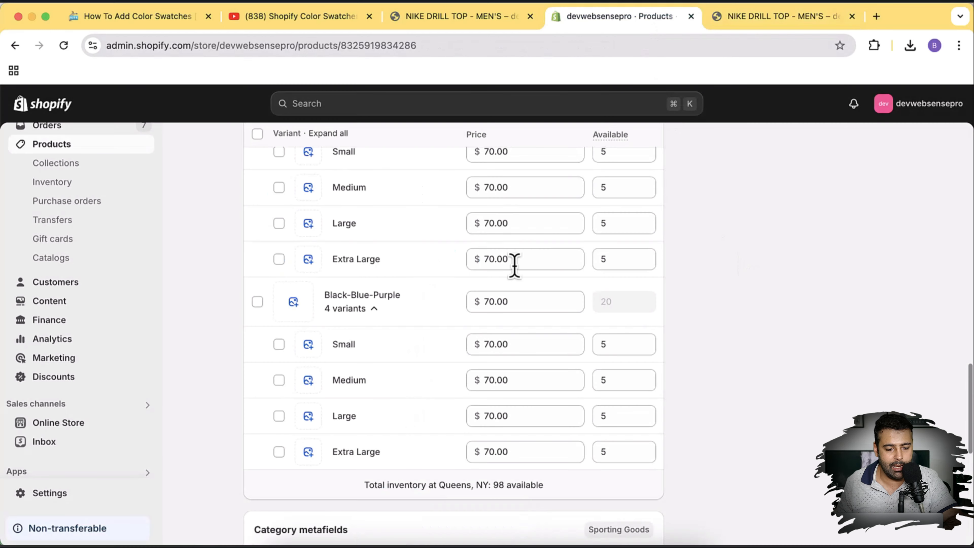
Open the Dawn theme editor on the default product page template.
{"action": "left_click", "coordinate": [119, 424]}
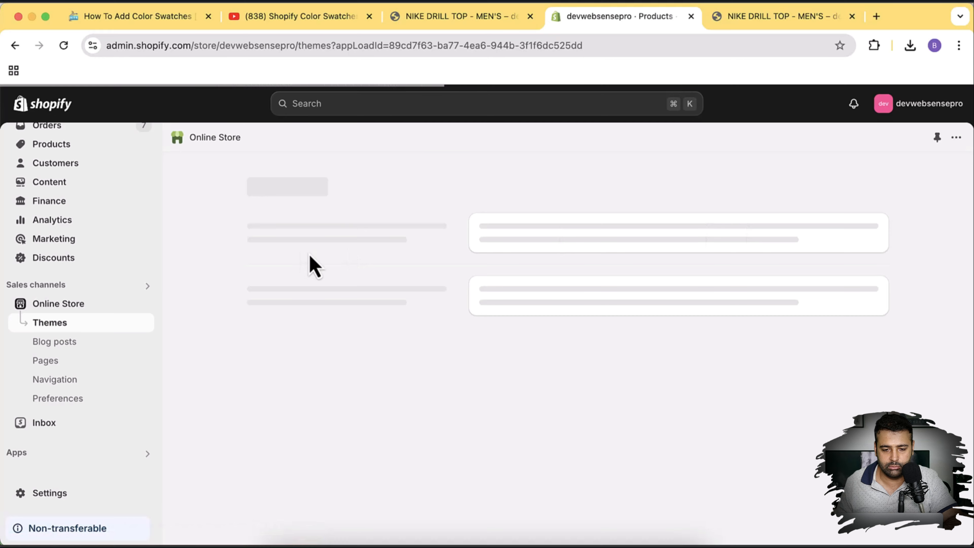
{"action": "scroll", "coordinate": [963, 220], "scroll_direction": "down", "scroll_amount": 5}
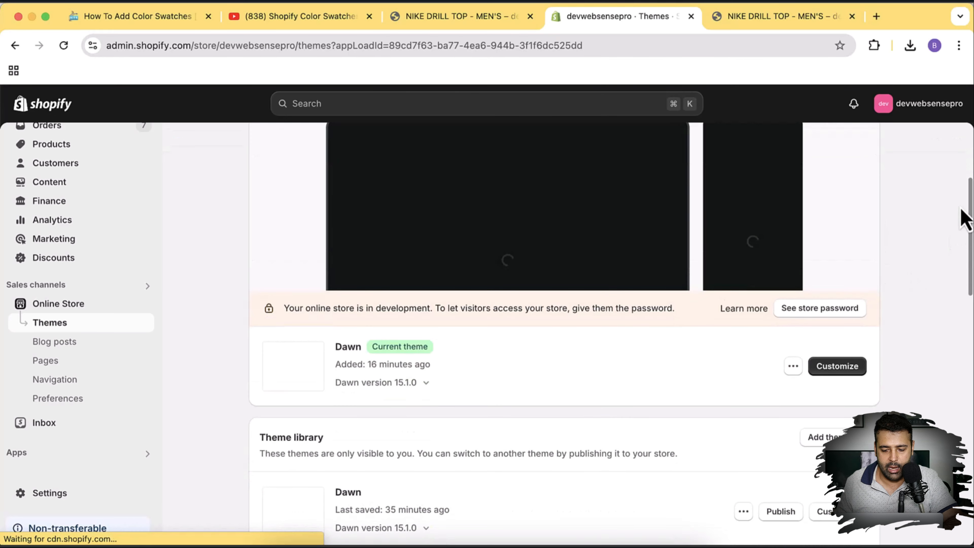
{"action": "left_click", "coordinate": [847, 342]}
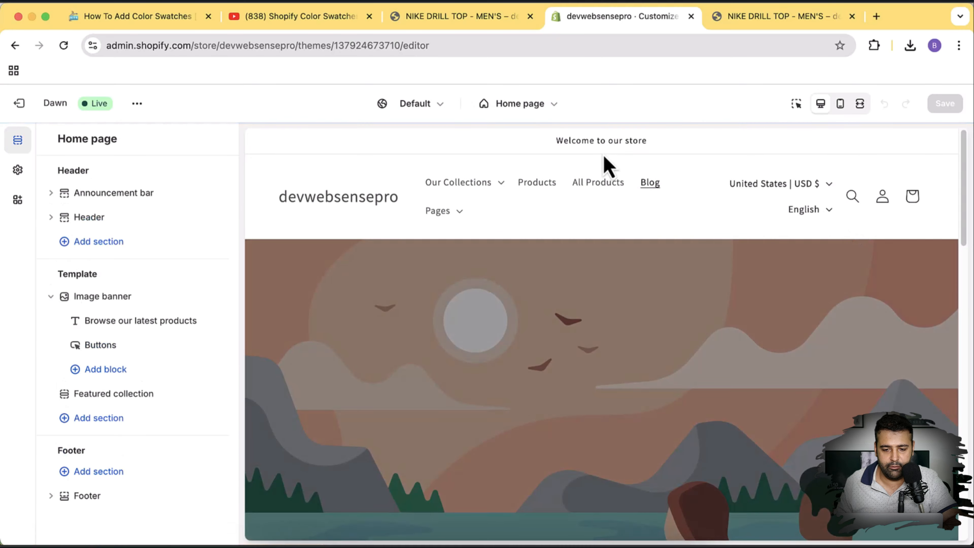
{"action": "left_click", "coordinate": [537, 114]}
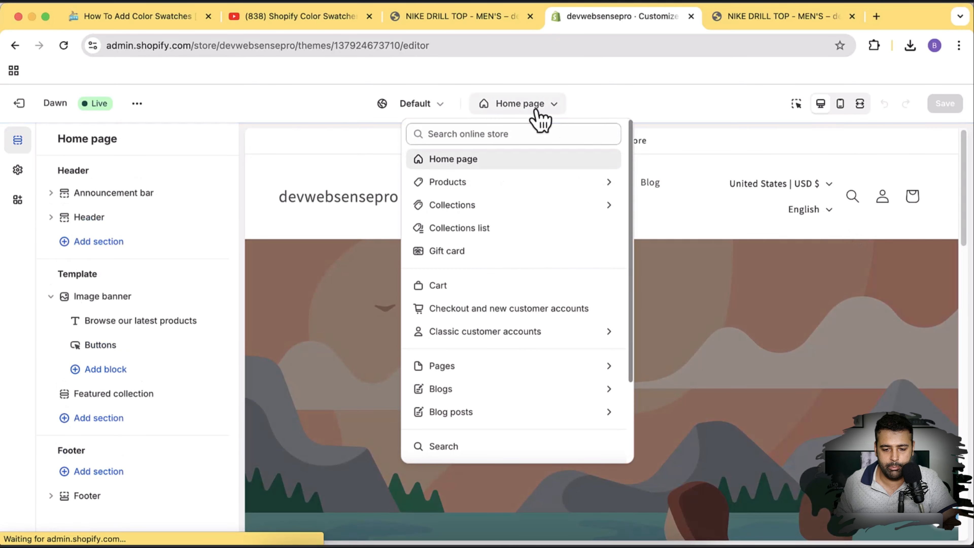
{"action": "left_click", "coordinate": [498, 183]}
{"action": "left_click", "coordinate": [495, 209]}
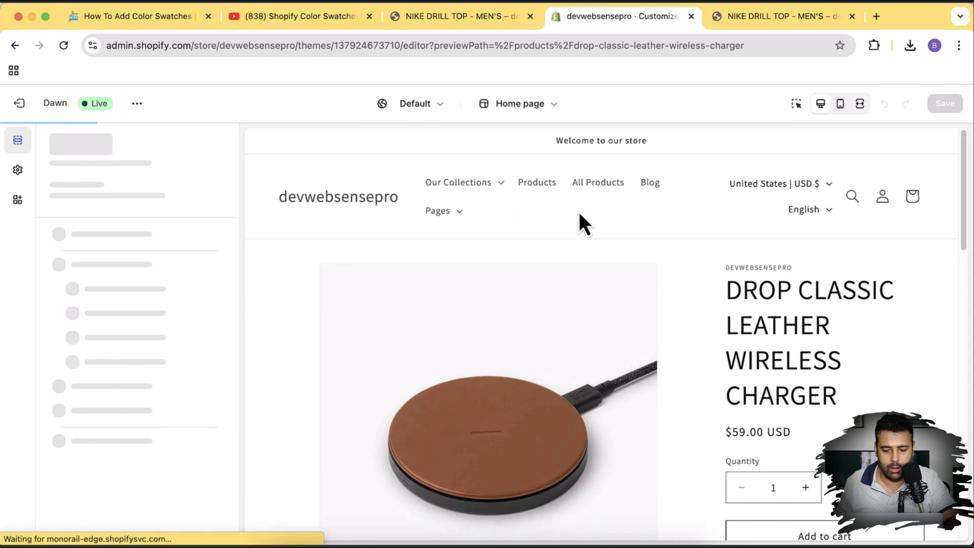
Switch the template preview to the NIKE DRILL TOP - MEN'S product.
{"action": "left_click", "coordinate": [212, 168]}
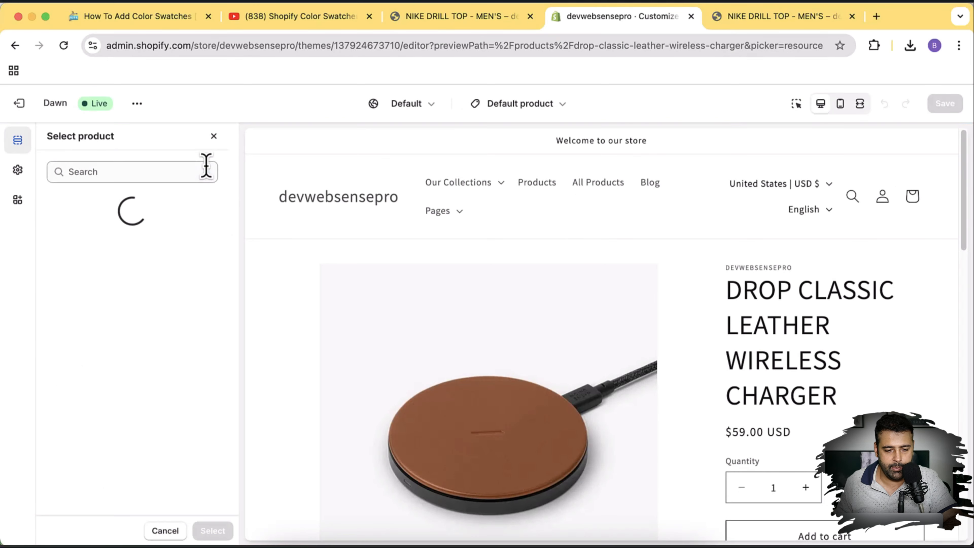
{"action": "left_click", "coordinate": [140, 314]}
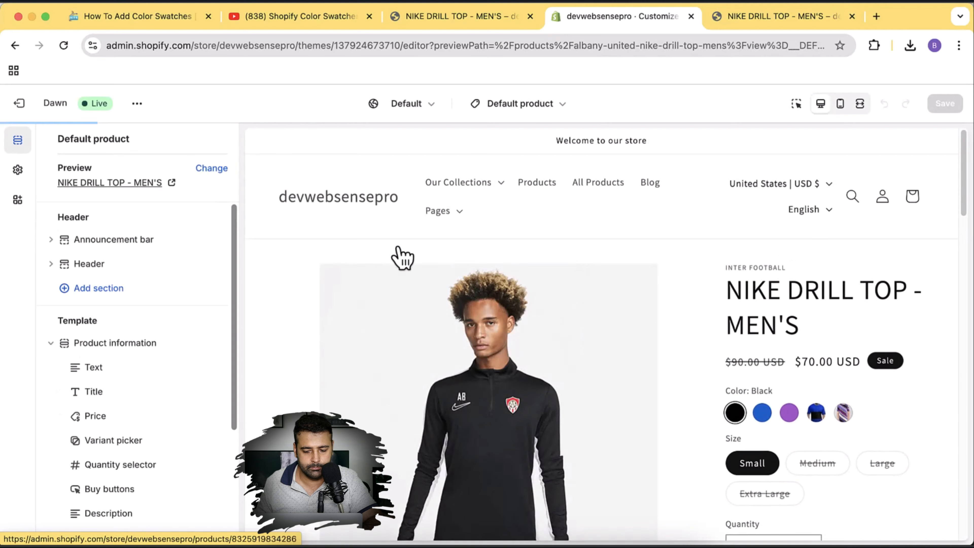
{"action": "scroll", "coordinate": [709, 257], "scroll_direction": "down", "scroll_amount": 2}
{"action": "scroll", "coordinate": [152, 252], "scroll_direction": "down", "scroll_amount": 2}
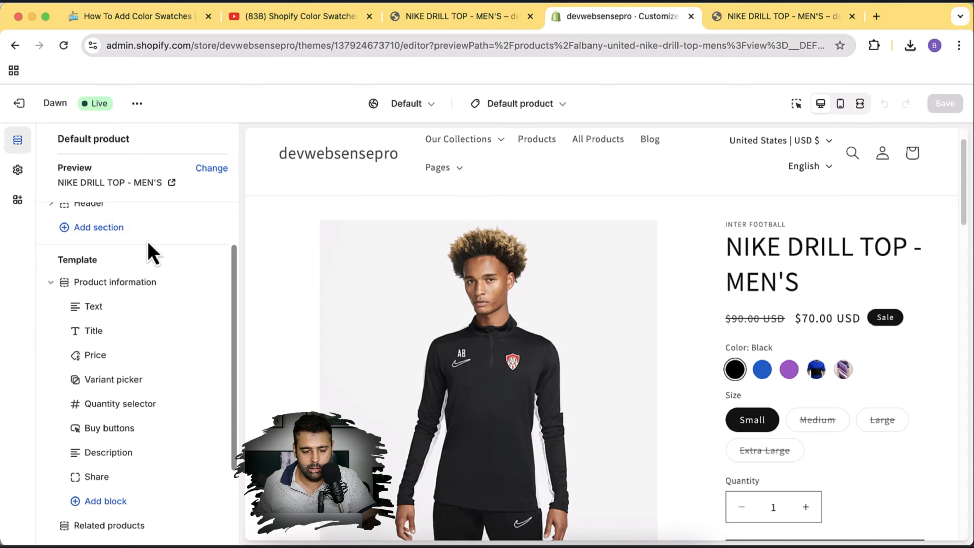
In the Variant picker settings, try Dropdown style and choose Blue in the preview.
{"action": "left_click", "coordinate": [118, 378]}
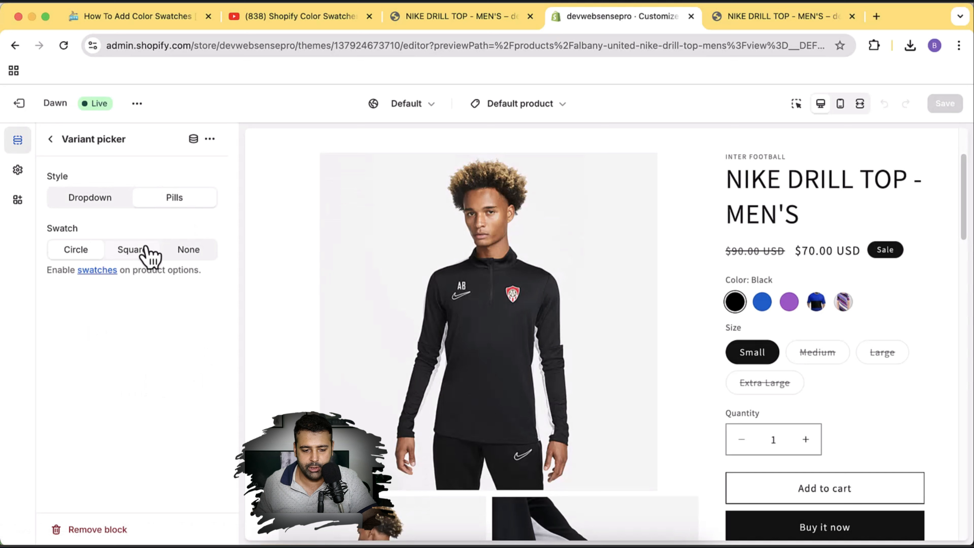
{"action": "left_click", "coordinate": [103, 208]}
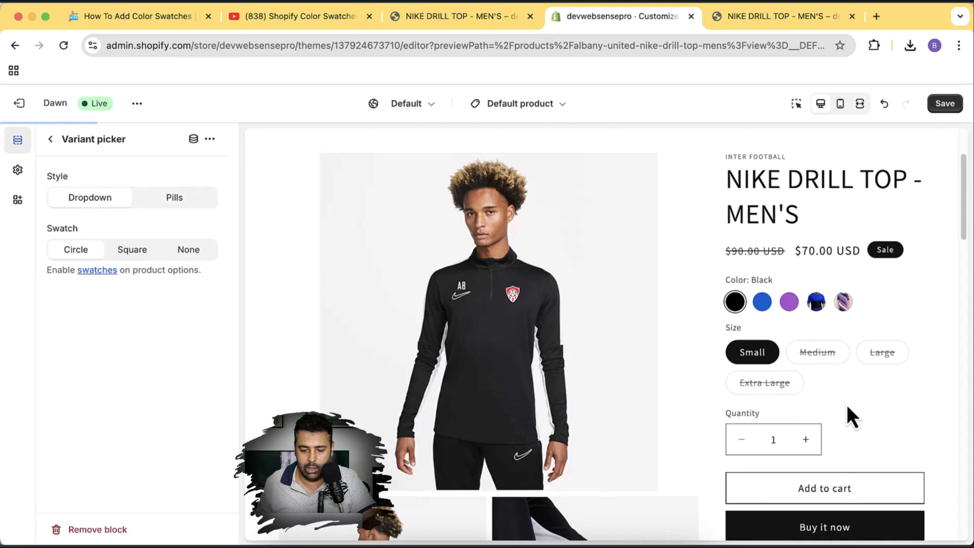
{"action": "left_click", "coordinate": [899, 315]}
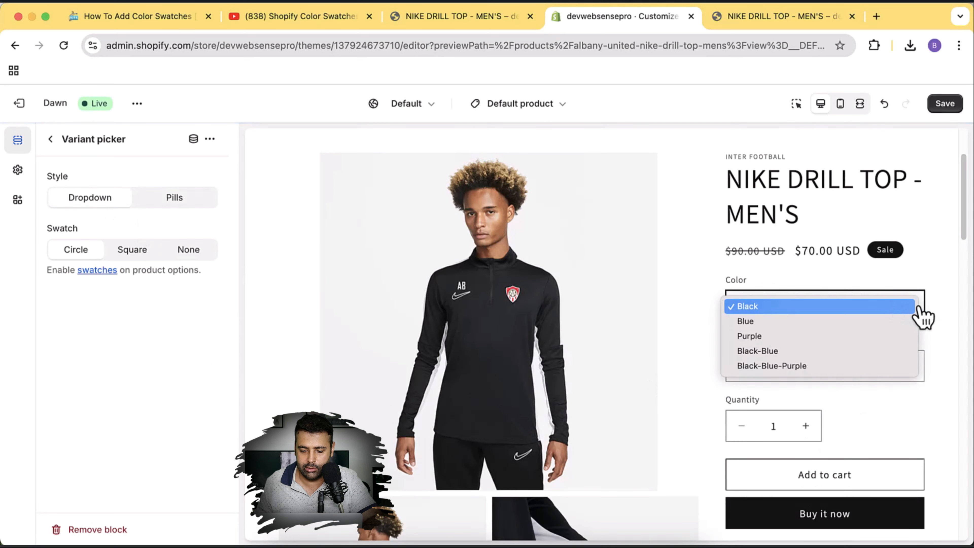
{"action": "left_click", "coordinate": [922, 307]}
{"action": "left_click", "coordinate": [917, 313]}
{"action": "left_click", "coordinate": [882, 322]}
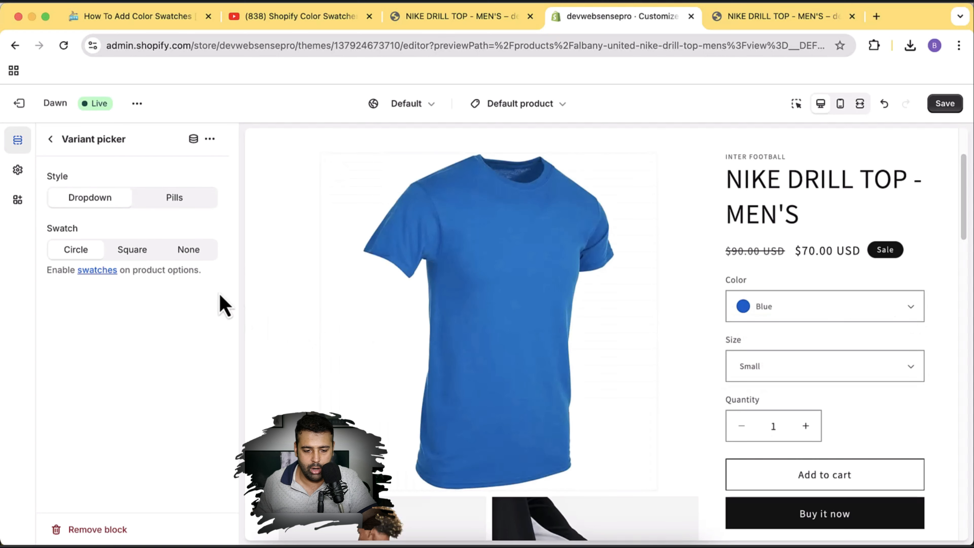
Return the variant picker to Pills style, trying Square before settling on Circle swatches.
{"action": "left_click", "coordinate": [173, 206]}
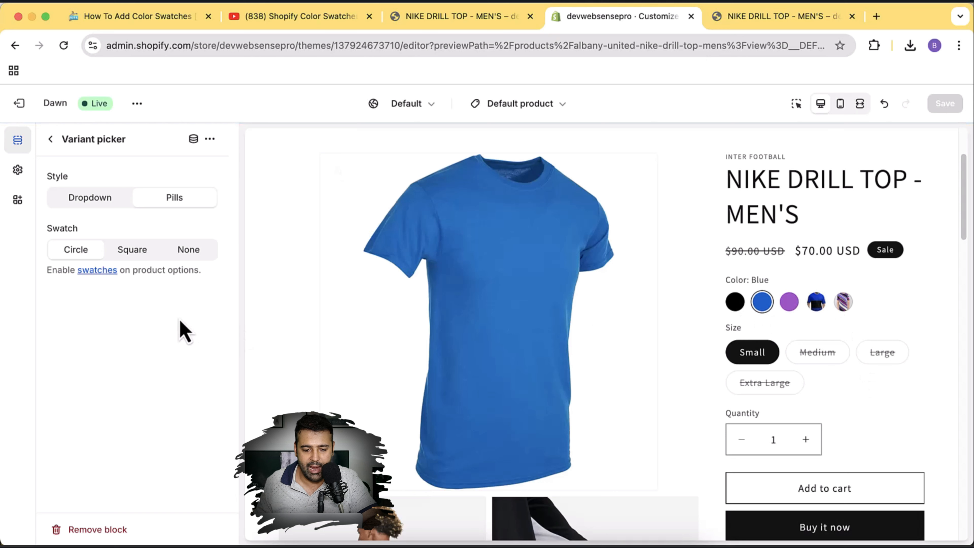
{"action": "left_click", "coordinate": [131, 251]}
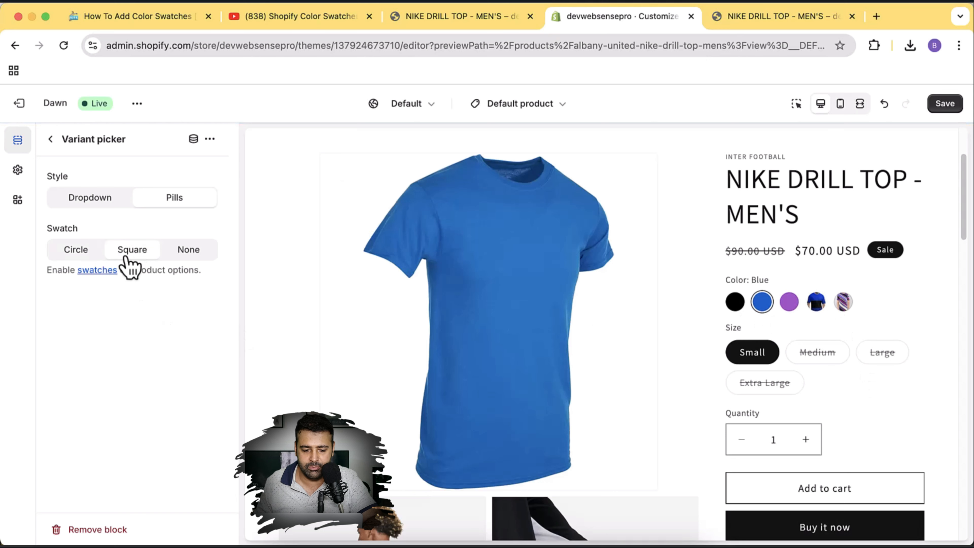
{"action": "left_click", "coordinate": [80, 255]}
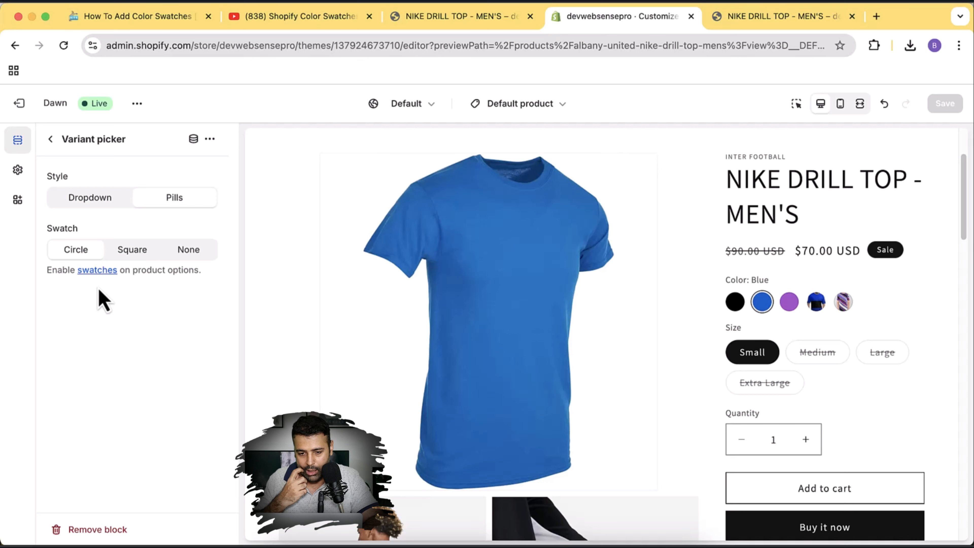
Exit the editor and review the Themes page, including its theme limit warning.
{"action": "left_click", "coordinate": [28, 109]}
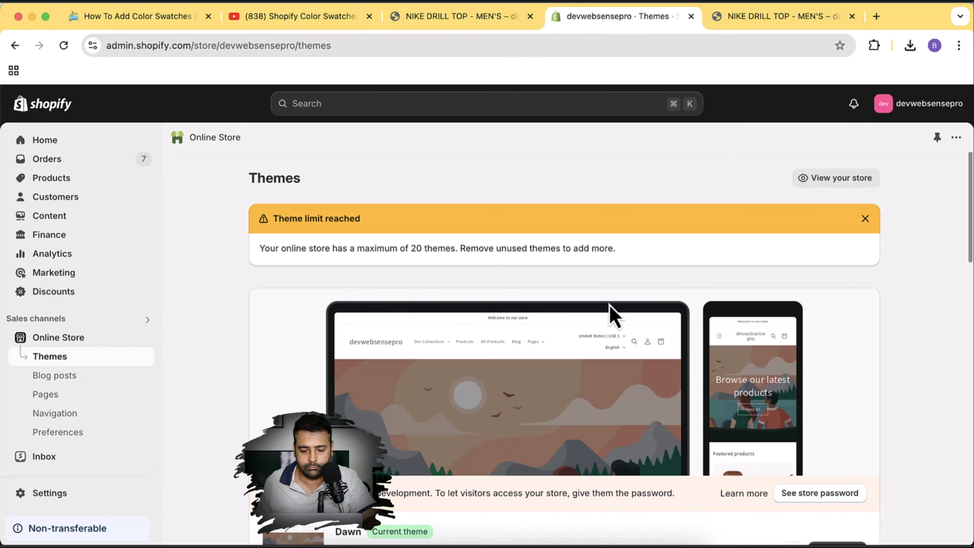
{"action": "scroll", "coordinate": [915, 206], "scroll_direction": "down", "scroll_amount": 6}
{"action": "scroll", "coordinate": [912, 207], "scroll_direction": "down", "scroll_amount": 1}
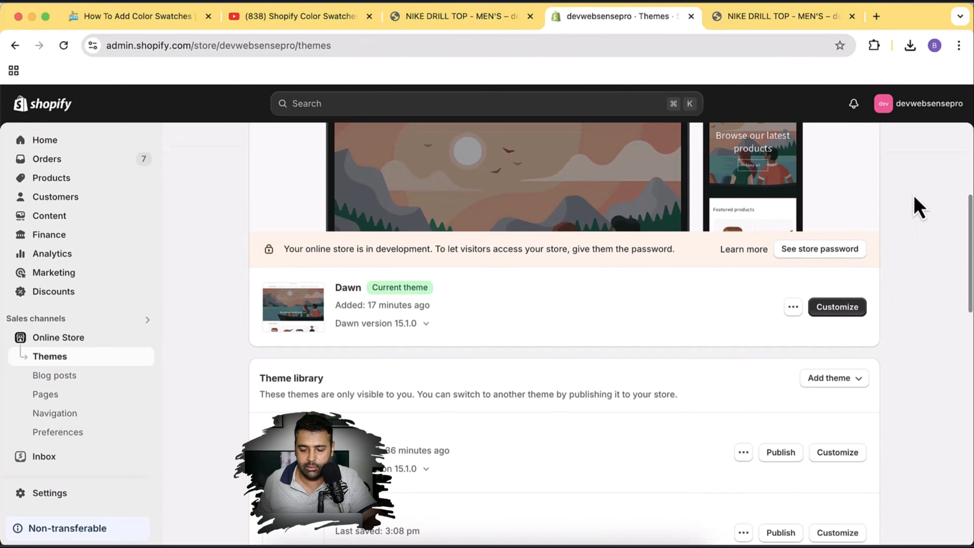
{"action": "left_click", "coordinate": [792, 309]}
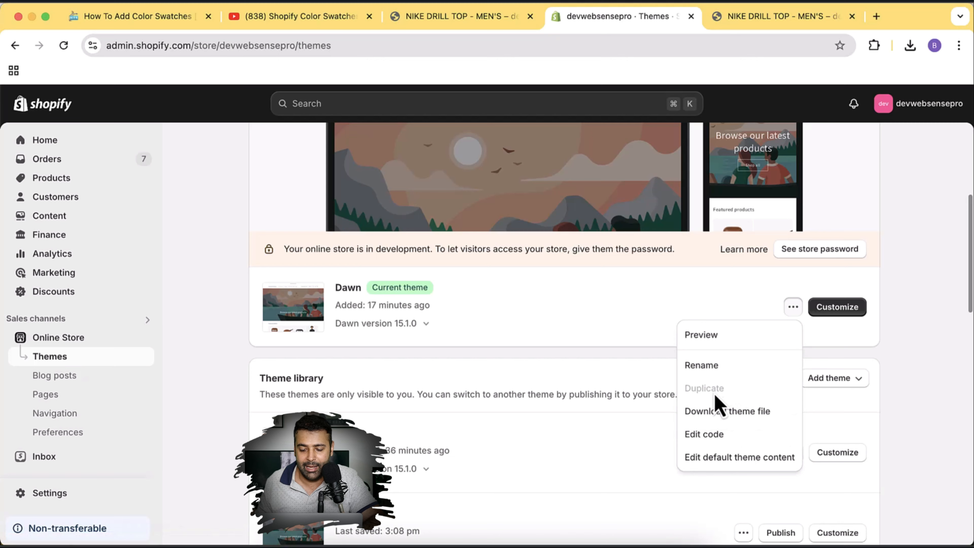
{"action": "scroll", "coordinate": [826, 394], "scroll_direction": "up", "scroll_amount": 6}
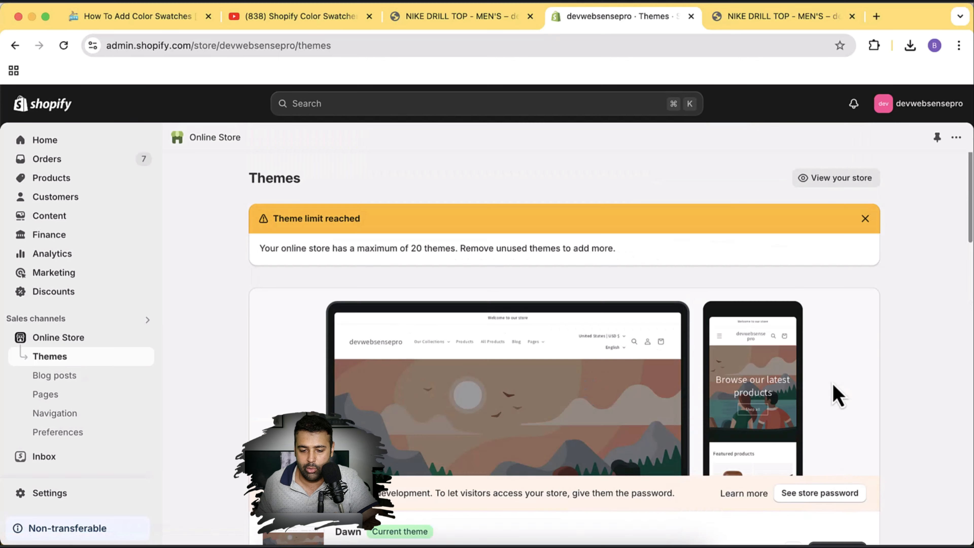
{"action": "left_click_drag", "start_coordinate": [259, 258], "coordinate": [619, 258]}
{"action": "left_click", "coordinate": [742, 257]}
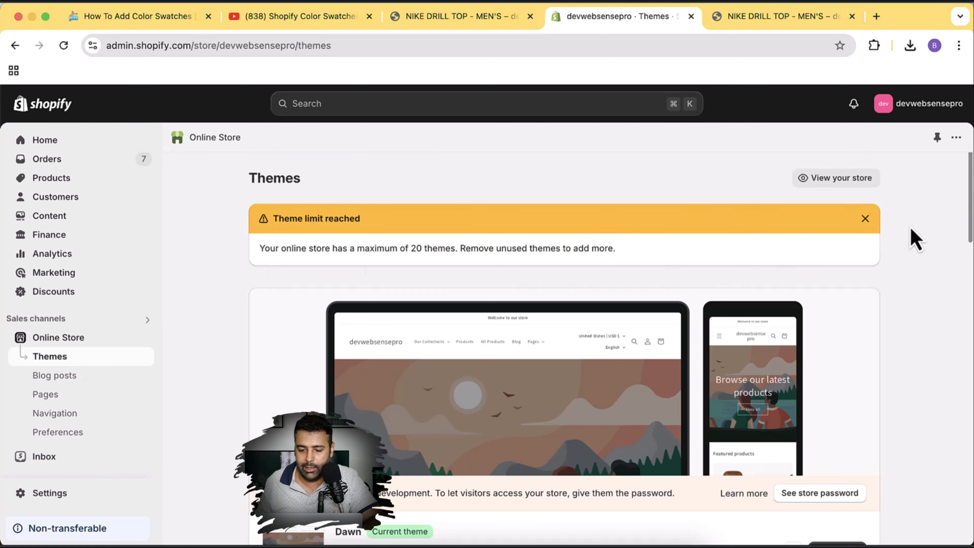
{"action": "scroll", "coordinate": [915, 240], "scroll_direction": "down", "scroll_amount": 6}
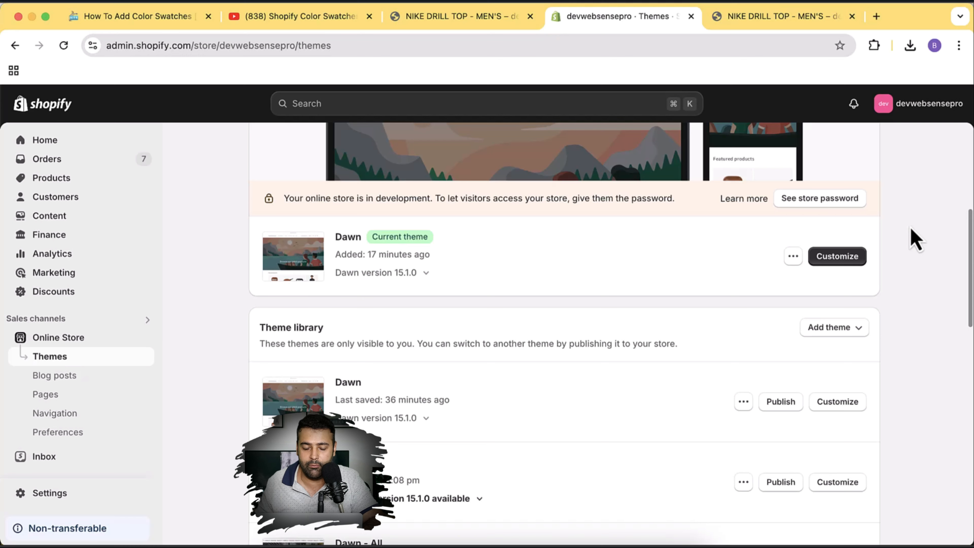
{"action": "scroll", "coordinate": [913, 234], "scroll_direction": "down", "scroll_amount": 10}
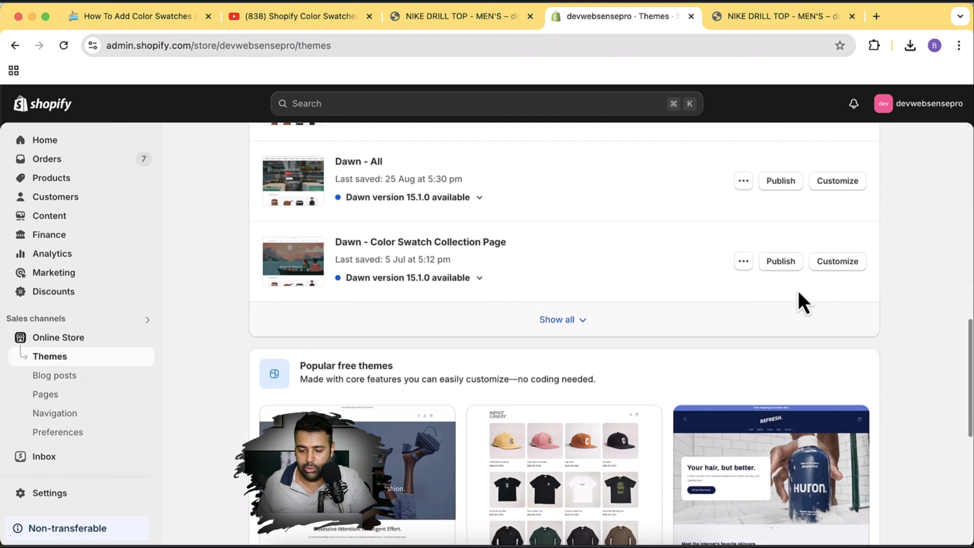
Remove the Dawn - Color Swatch Collection Page theme from the library.
{"action": "left_click", "coordinate": [754, 263]}
{"action": "left_click", "coordinate": [696, 442]}
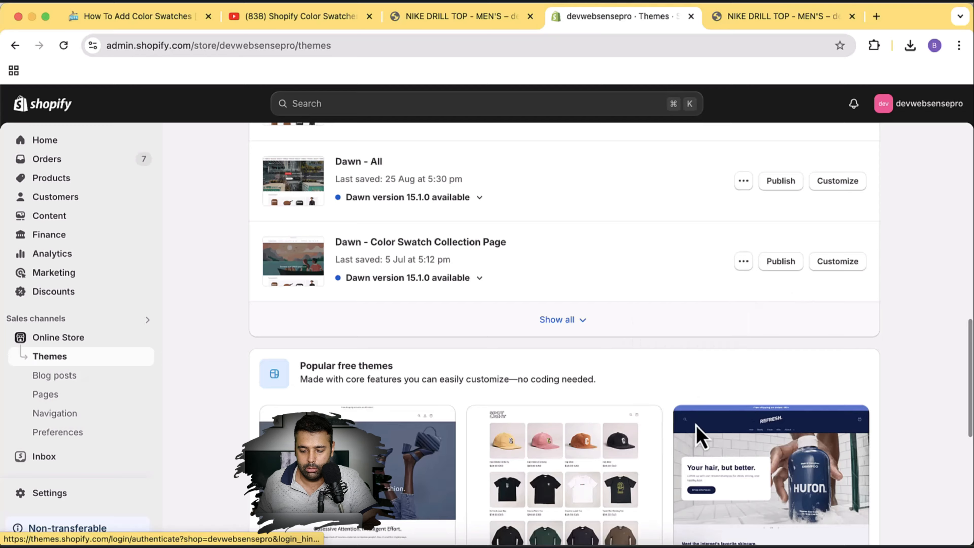
{"action": "left_click", "coordinate": [659, 356]}
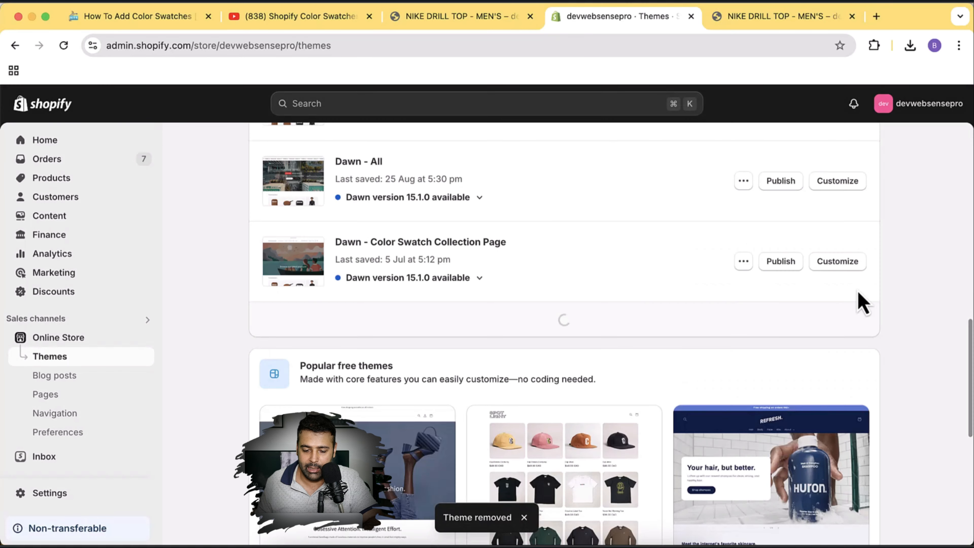
{"action": "scroll", "coordinate": [887, 330], "scroll_direction": "up", "scroll_amount": 7}
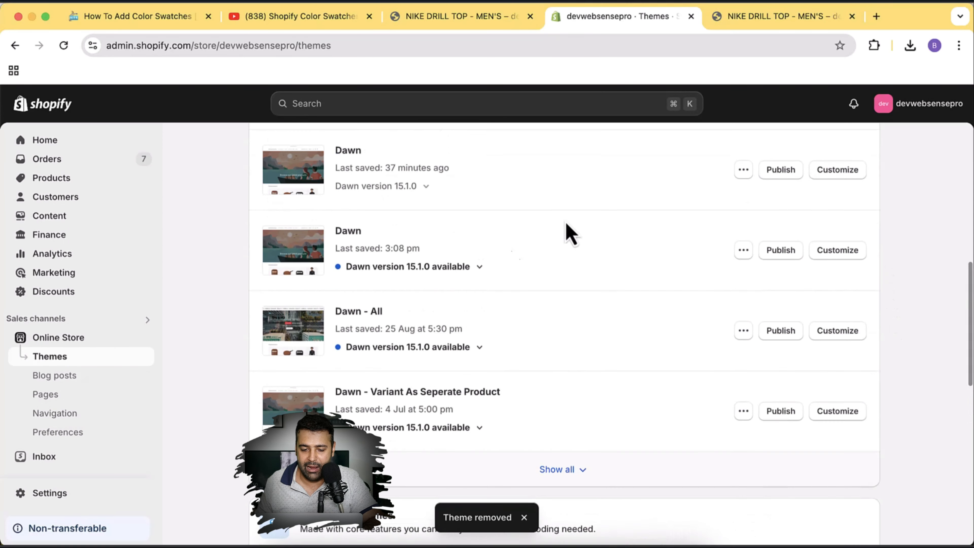
{"action": "scroll", "coordinate": [648, 305], "scroll_direction": "up", "scroll_amount": 9}
{"action": "scroll", "coordinate": [669, 200], "scroll_direction": "down", "scroll_amount": 3}
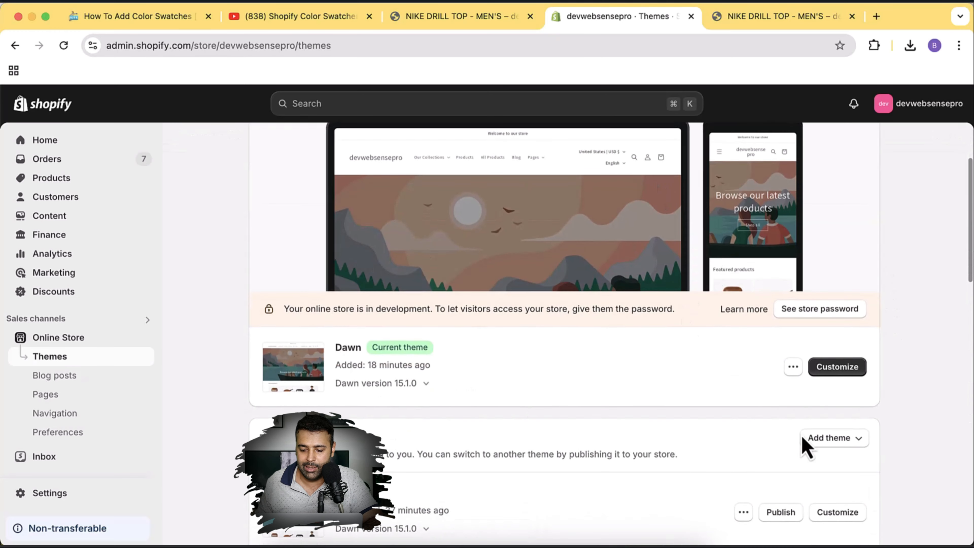
Duplicate the current Dawn theme to create a Copy of Dawn backup.
{"action": "left_click", "coordinate": [794, 370]}
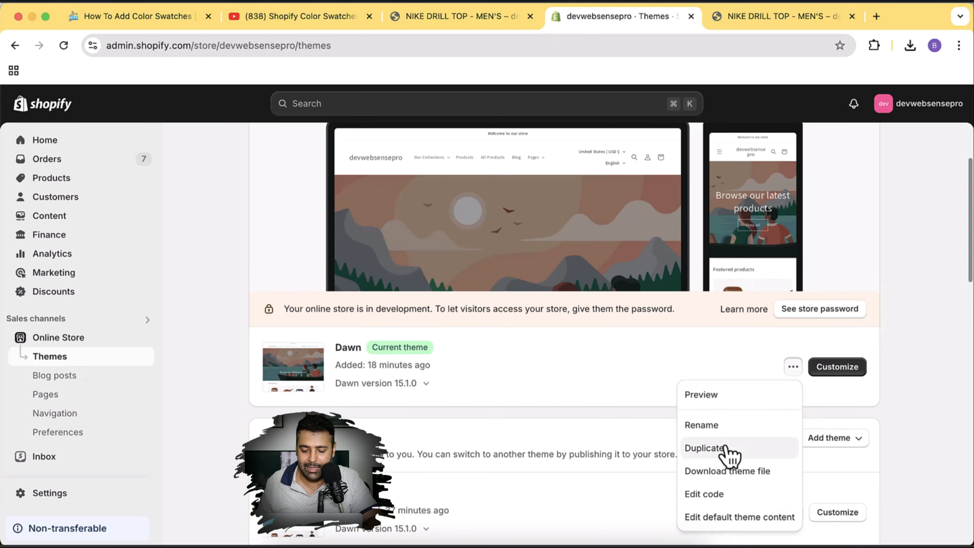
{"action": "left_click", "coordinate": [706, 448]}
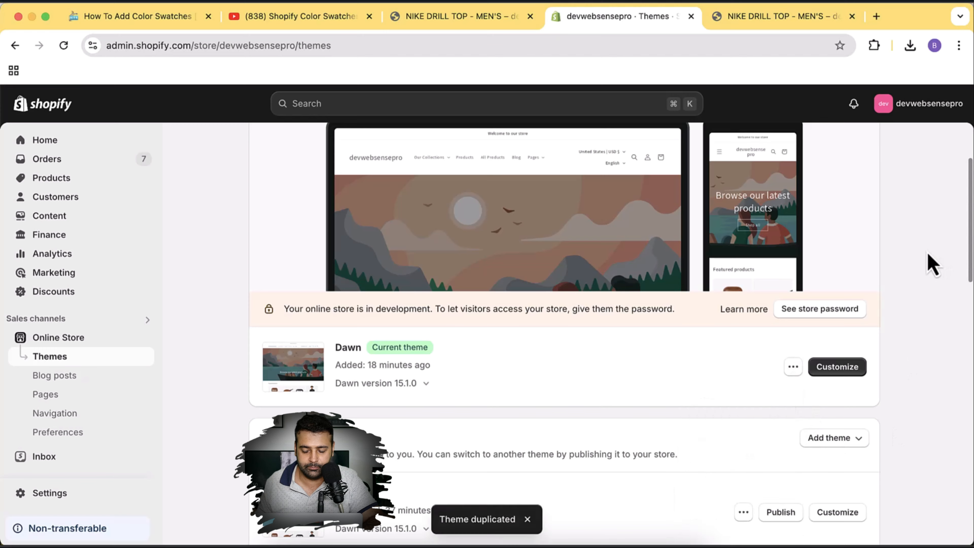
{"action": "scroll", "coordinate": [928, 264], "scroll_direction": "down", "scroll_amount": 2}
{"action": "scroll", "coordinate": [932, 265], "scroll_direction": "down", "scroll_amount": 1}
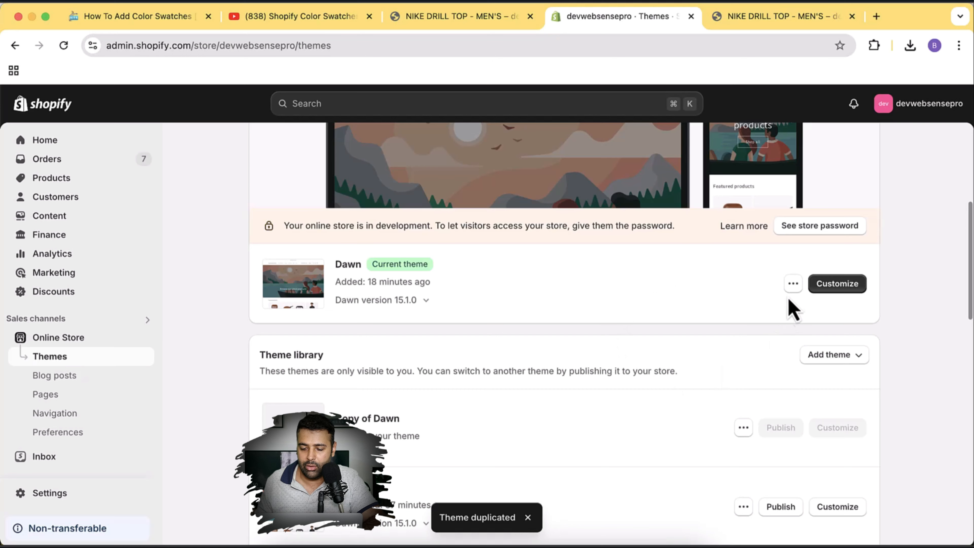
{"action": "left_click", "coordinate": [793, 283]}
Open Dawn's code and filter to settings_schema.json using the file name copied from the tutorial.
{"action": "left_click", "coordinate": [746, 411]}
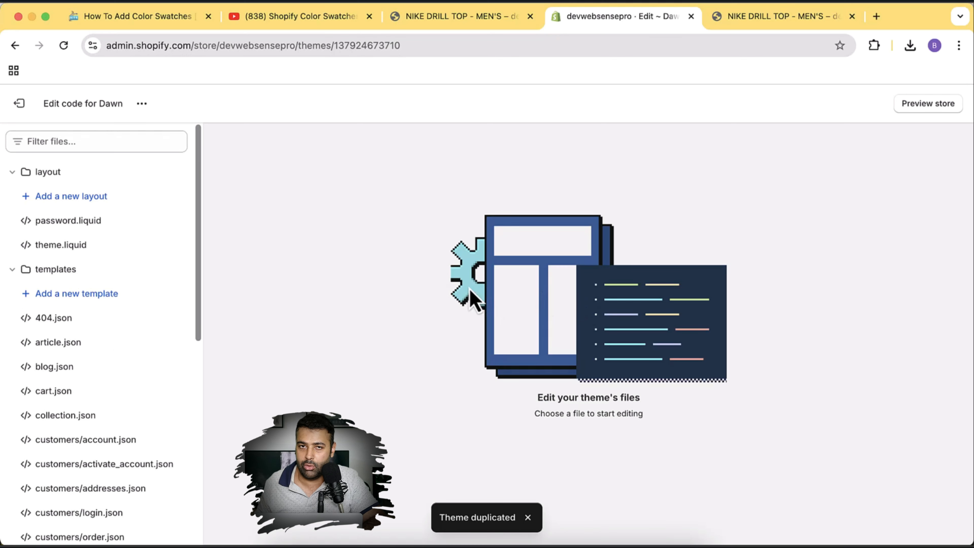
{"action": "left_click", "coordinate": [161, 23]}
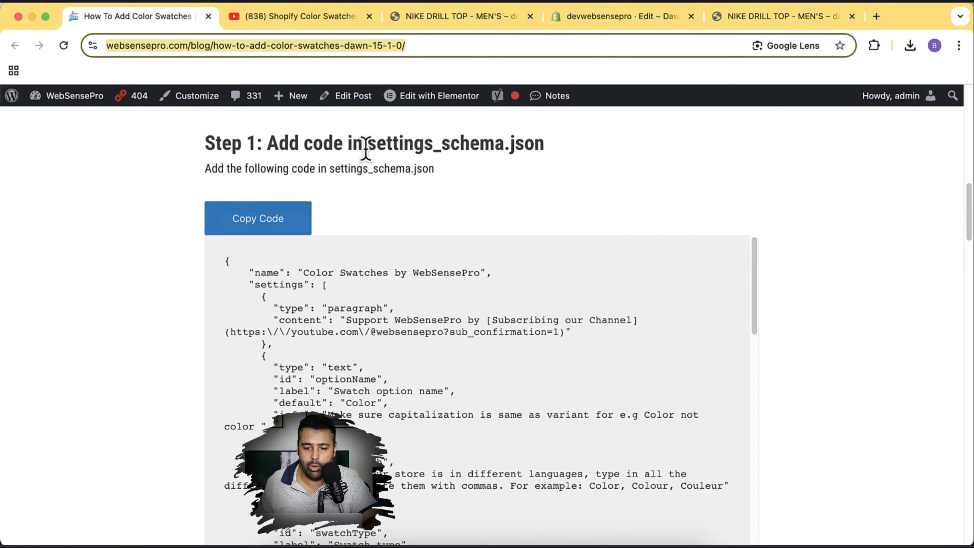
{"action": "left_click_drag", "start_coordinate": [365, 149], "coordinate": [545, 147]}
{"action": "key", "text": "super+c"}
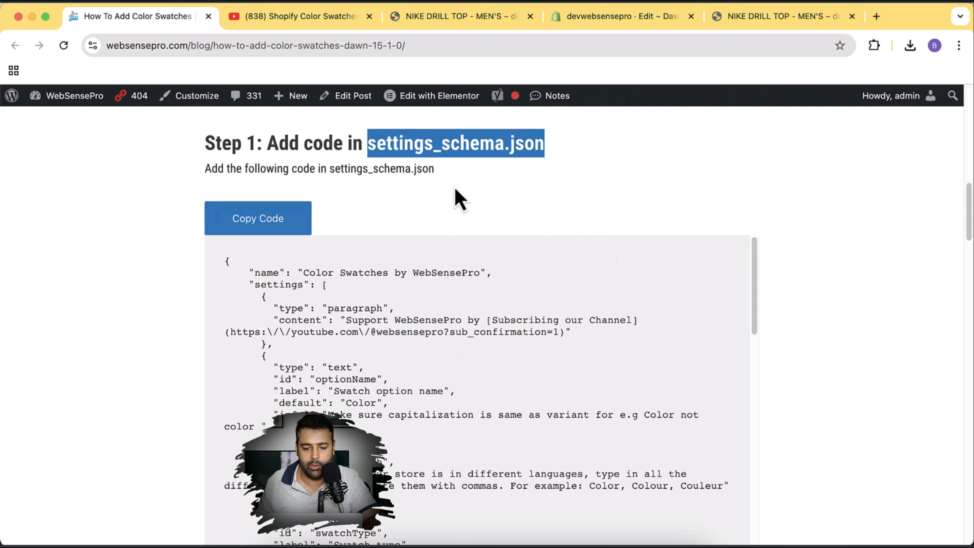
{"action": "left_click", "coordinate": [600, 17]}
{"action": "left_click", "coordinate": [61, 142]}
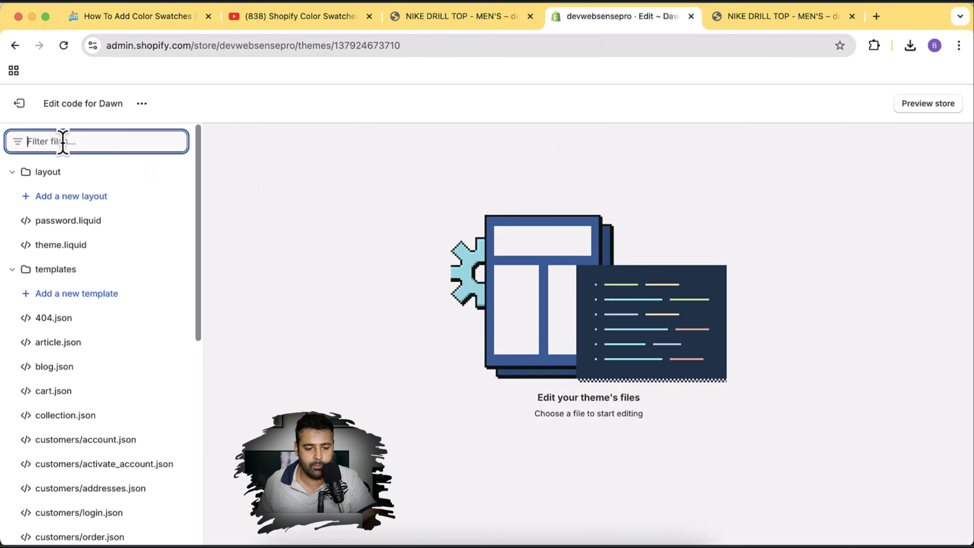
{"action": "key", "text": "super+v"}
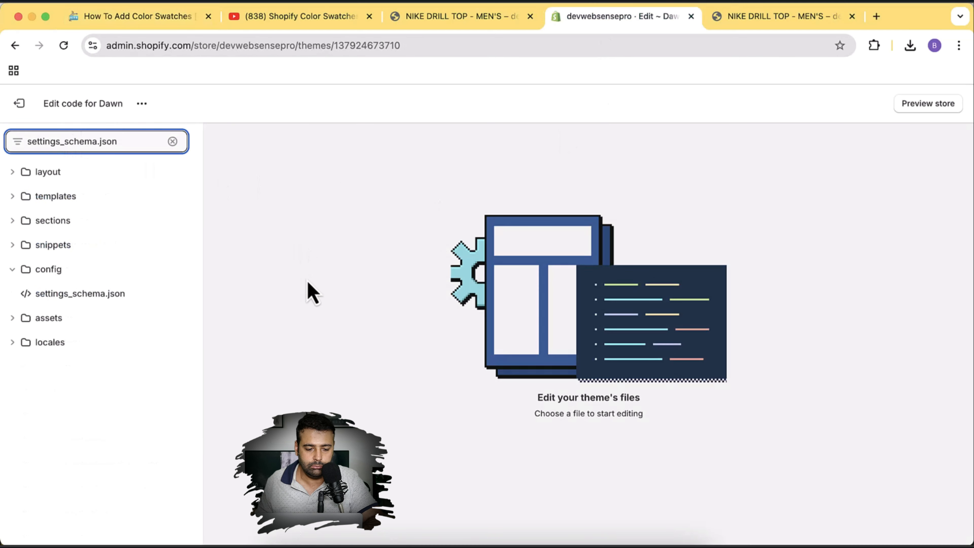
{"action": "left_click", "coordinate": [85, 298]}
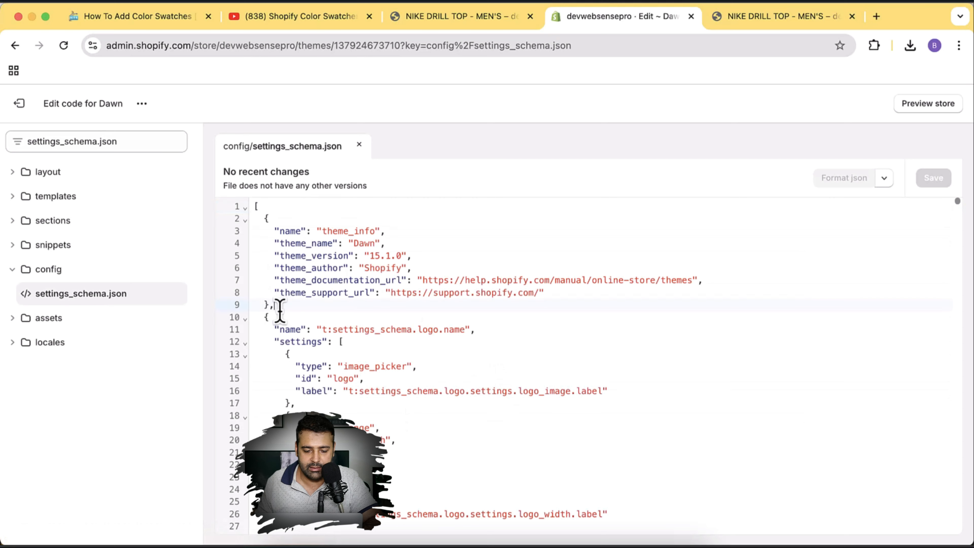
Insert the tutorial's Step 1 swatch settings after line 9 and save the file.
{"action": "left_click", "coordinate": [273, 305]}
{"action": "type", "text": ","}
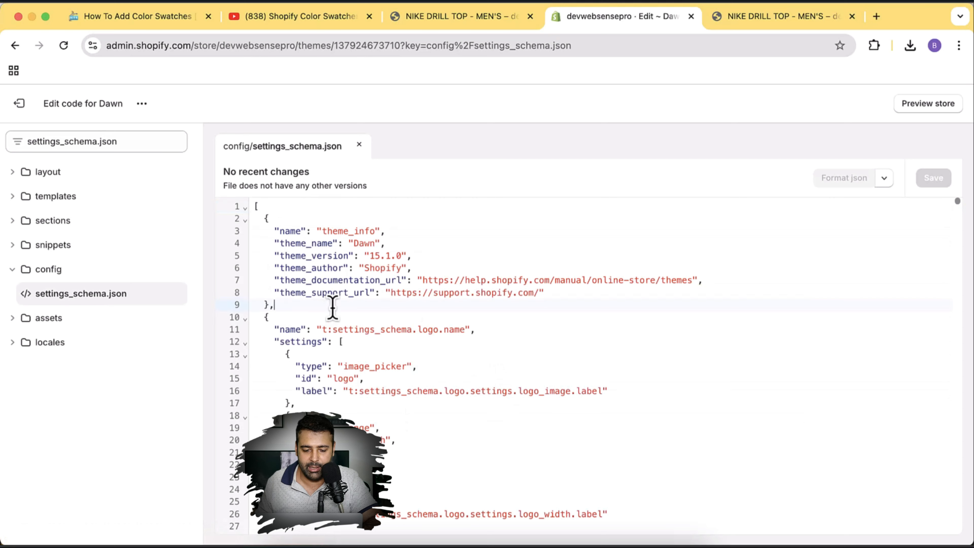
{"action": "key", "text": "Return"}
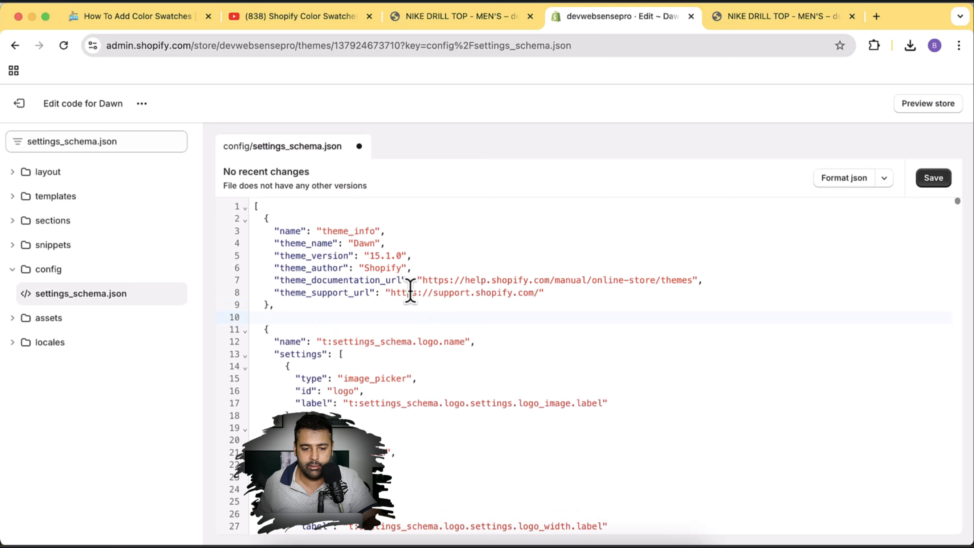
{"action": "left_click", "coordinate": [135, 27]}
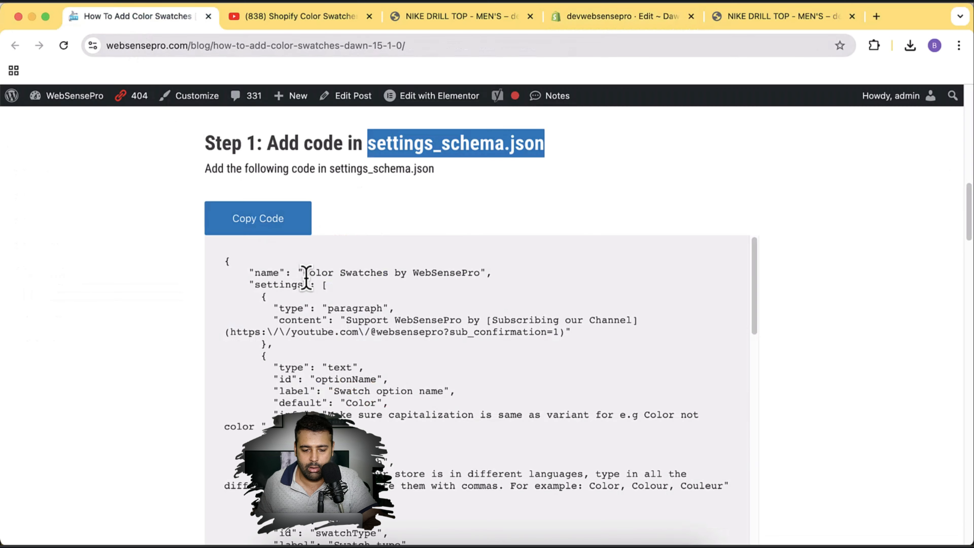
{"action": "left_click", "coordinate": [283, 226]}
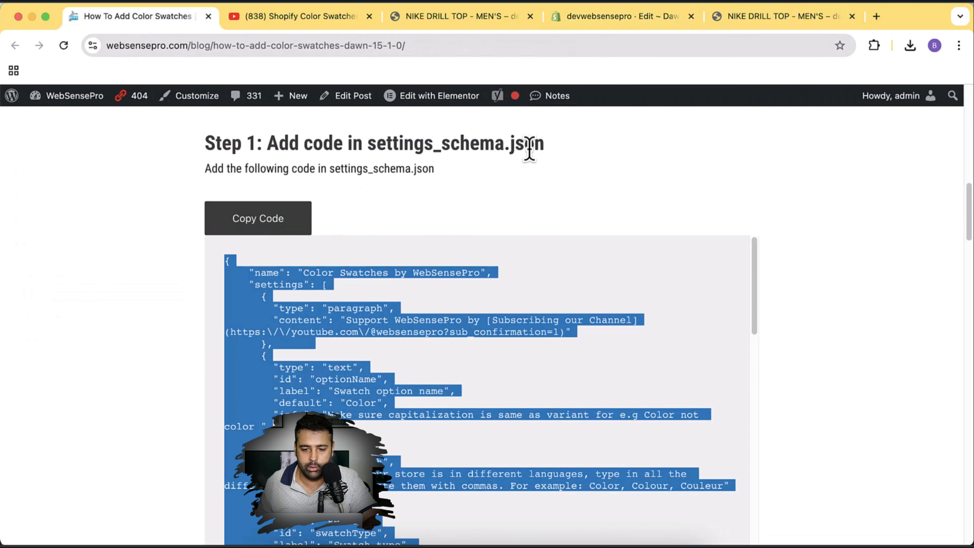
{"action": "left_click", "coordinate": [597, 27]}
{"action": "key", "text": "super+v"}
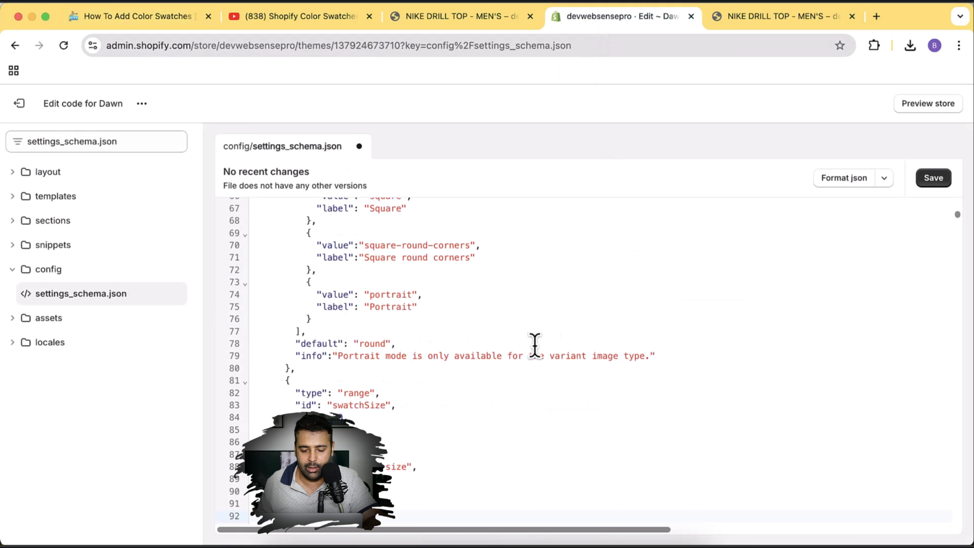
{"action": "left_click", "coordinate": [929, 180]}
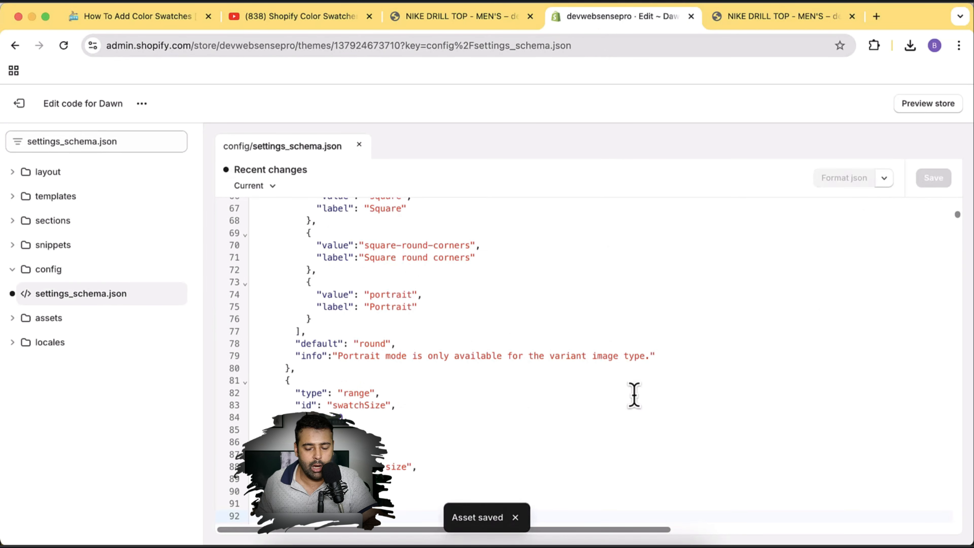
{"action": "left_click", "coordinate": [156, 18]}
Find Step 2 in the blog and copy the product-variant-picker file name from its heading.
{"action": "scroll", "coordinate": [792, 230], "scroll_direction": "down", "scroll_amount": 6}
{"action": "scroll", "coordinate": [792, 230], "scroll_direction": "down", "scroll_amount": 4}
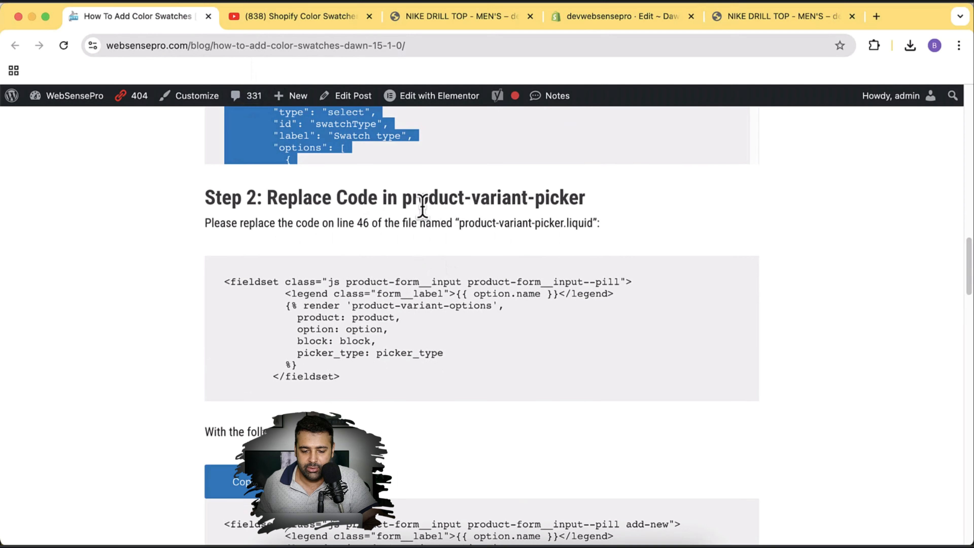
{"action": "left_click_drag", "start_coordinate": [350, 388], "coordinate": [226, 290]}
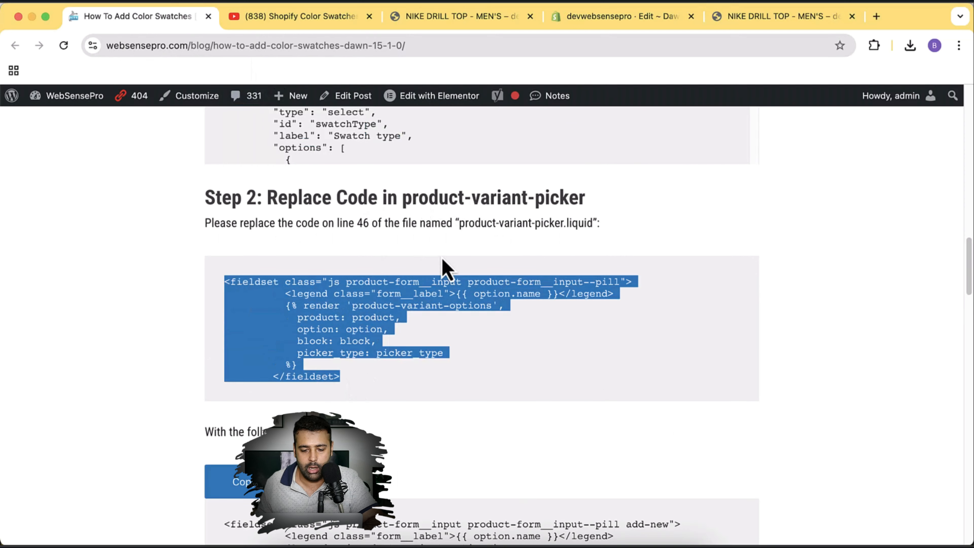
{"action": "left_click_drag", "start_coordinate": [401, 197], "coordinate": [582, 191]}
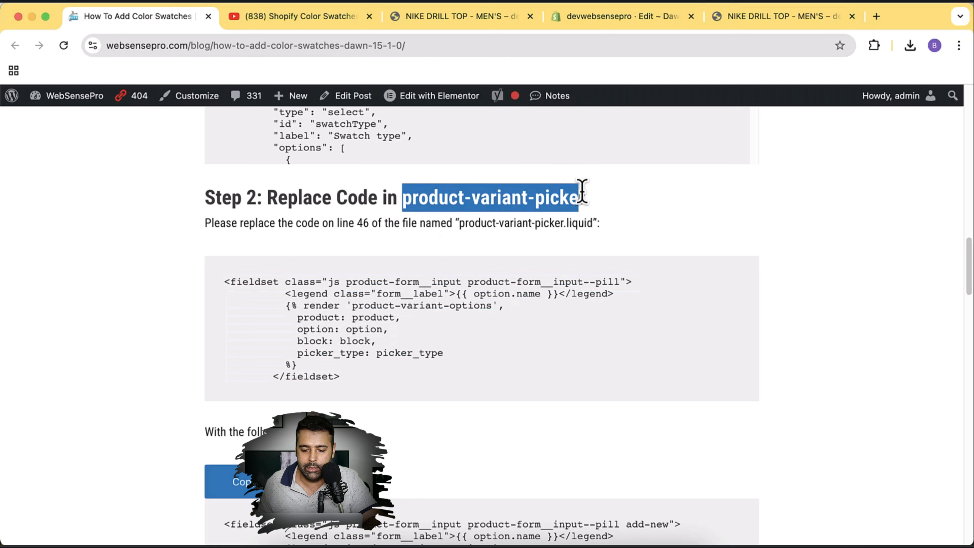
{"action": "left_click", "coordinate": [726, 226]}
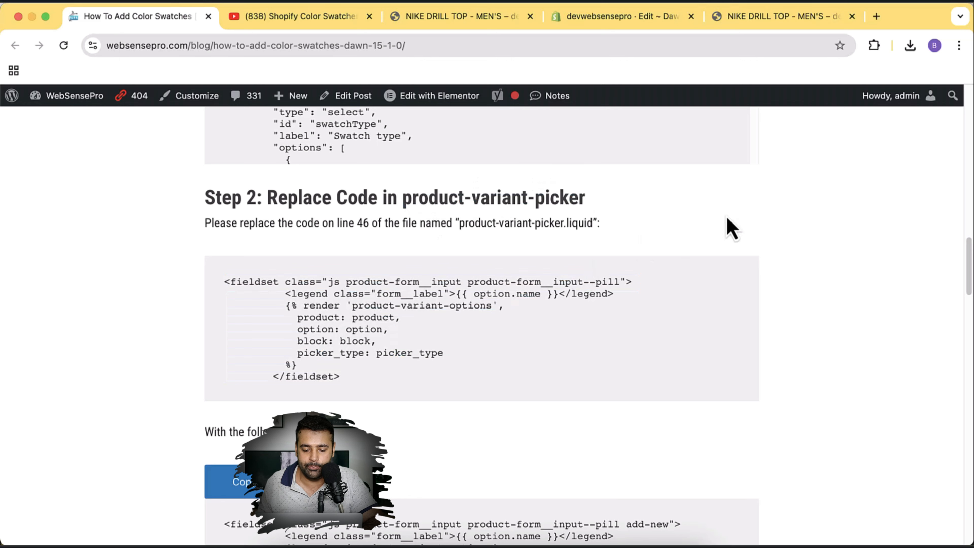
{"action": "scroll", "coordinate": [765, 218], "scroll_direction": "down", "scroll_amount": 7}
{"action": "scroll", "coordinate": [229, 263], "scroll_direction": "down", "scroll_amount": 1}
{"action": "left_click_drag", "start_coordinate": [228, 263], "coordinate": [535, 375]}
{"action": "left_click", "coordinate": [535, 376]}
{"action": "scroll", "coordinate": [535, 378], "scroll_direction": "up", "scroll_amount": 4}
{"action": "scroll", "coordinate": [537, 384], "scroll_direction": "up", "scroll_amount": 2}
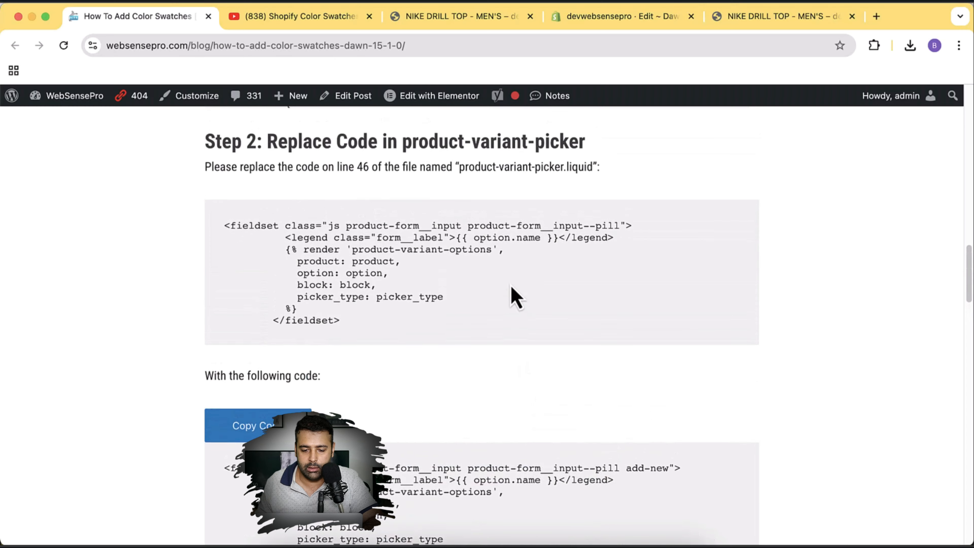
{"action": "left_click_drag", "start_coordinate": [405, 144], "coordinate": [602, 152]}
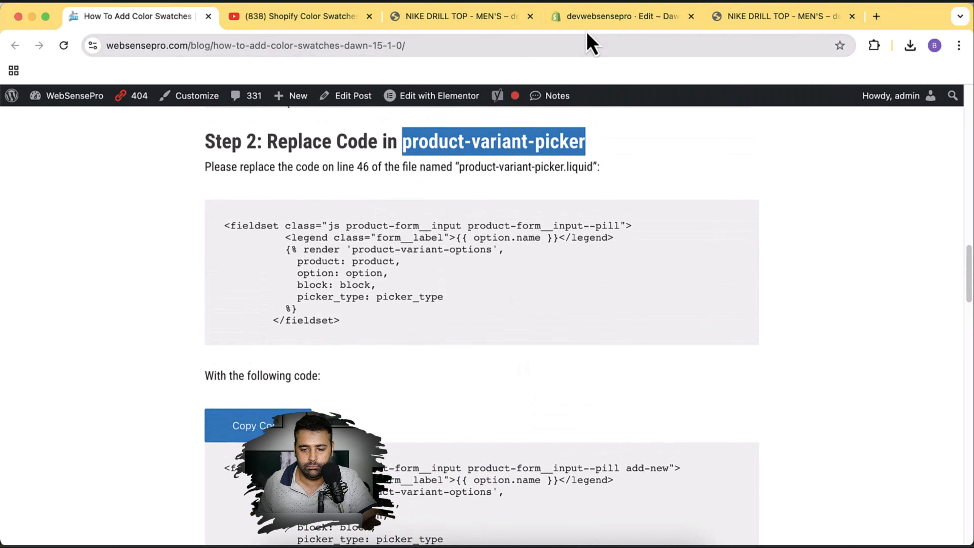
Filter the Dawn theme code files by product-variant-picker.
{"action": "left_click", "coordinate": [598, 16]}
{"action": "left_click", "coordinate": [120, 141]}
{"action": "key", "text": "super+a"}
{"action": "key", "text": "super+v"}
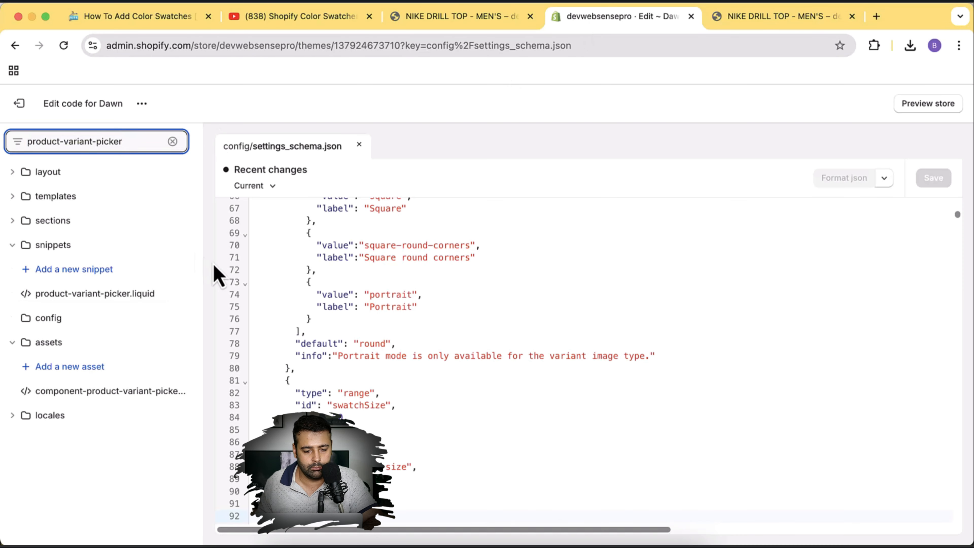
Open product-variant-picker.liquid and select the pill fieldset block on lines 46–53.
{"action": "left_click", "coordinate": [117, 297]}
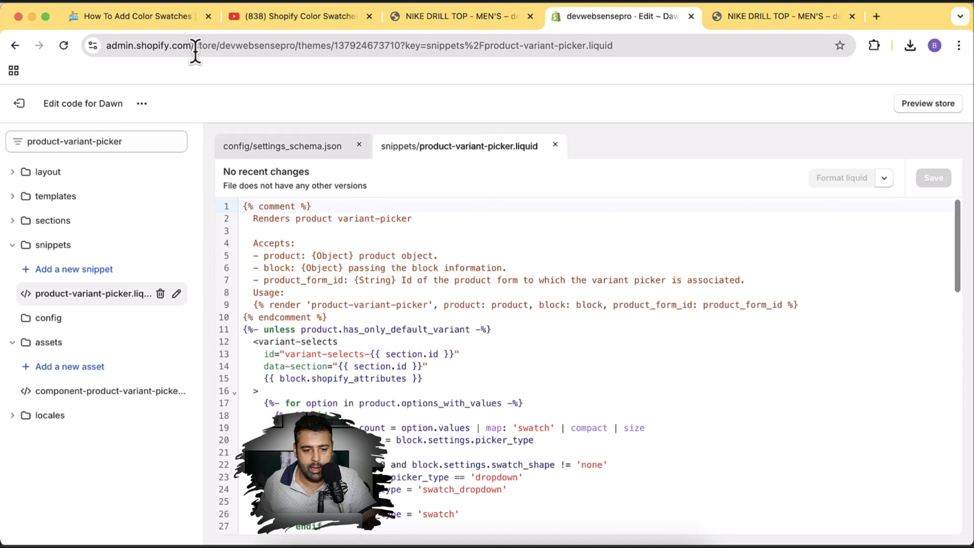
{"action": "left_click", "coordinate": [166, 27]}
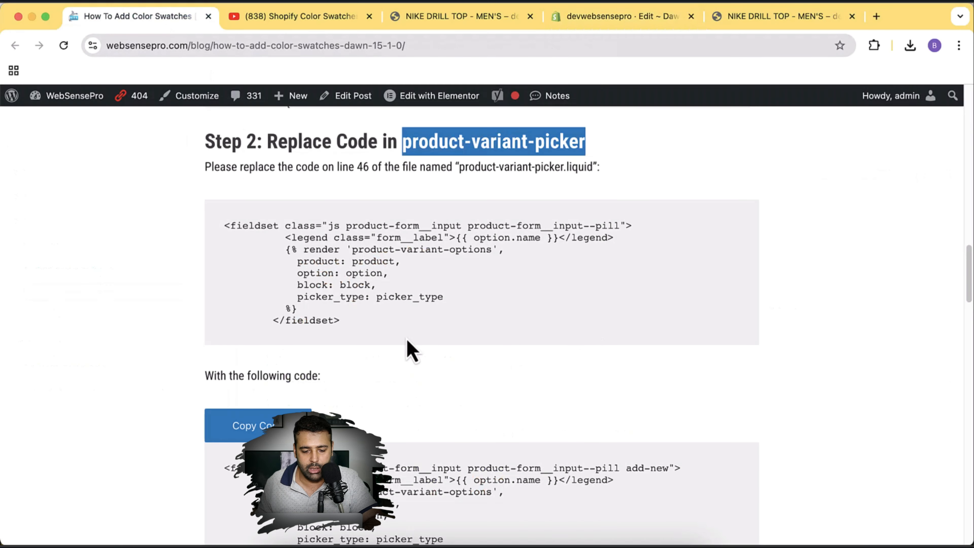
{"action": "left_click_drag", "start_coordinate": [340, 321], "coordinate": [224, 230]}
{"action": "left_click", "coordinate": [447, 284]}
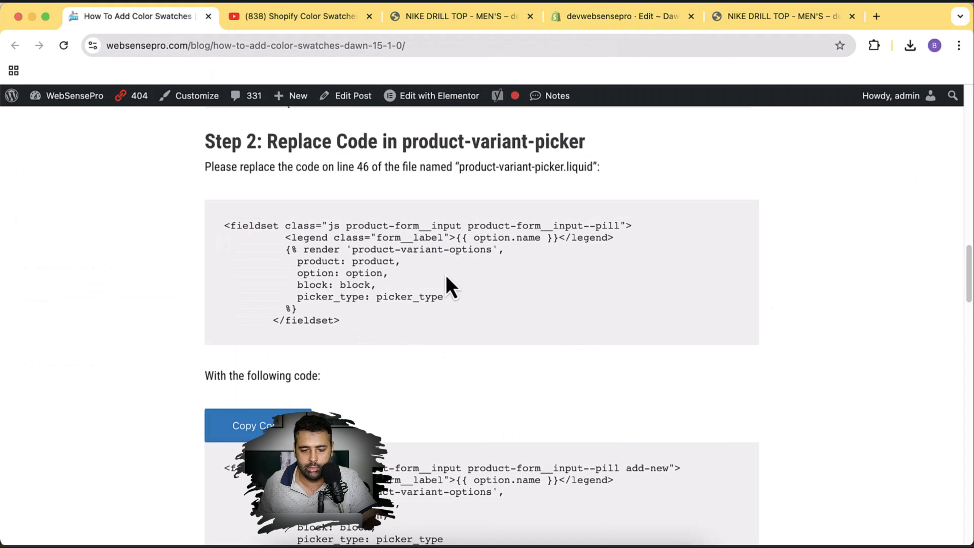
{"action": "left_click", "coordinate": [600, 25]}
{"action": "scroll", "coordinate": [663, 226], "scroll_direction": "down", "scroll_amount": 10}
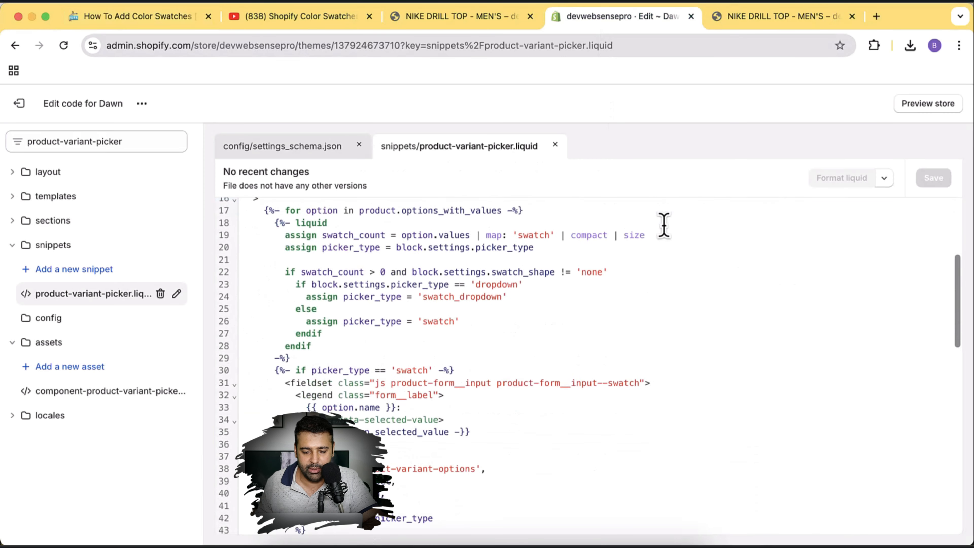
{"action": "scroll", "coordinate": [663, 226], "scroll_direction": "down", "scroll_amount": 3}
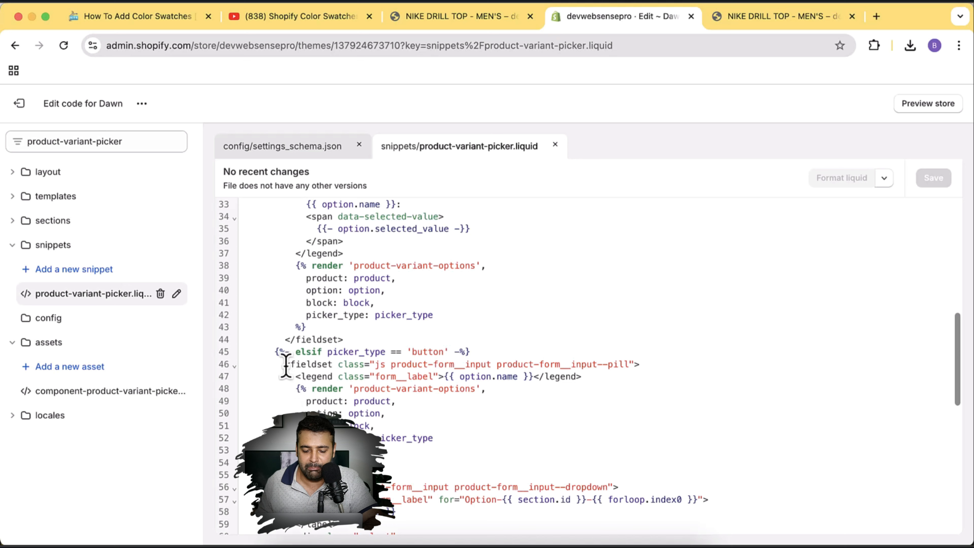
{"action": "left_click_drag", "start_coordinate": [285, 364], "coordinate": [261, 463]}
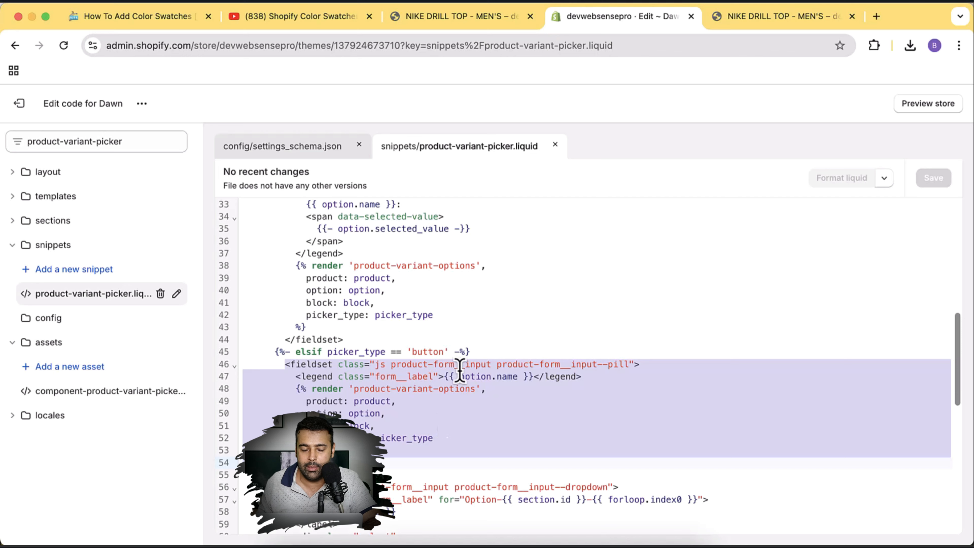
Replace the selected block with the blog's copied color-swatch fieldset code and save the file.
{"action": "left_click", "coordinate": [157, 16]}
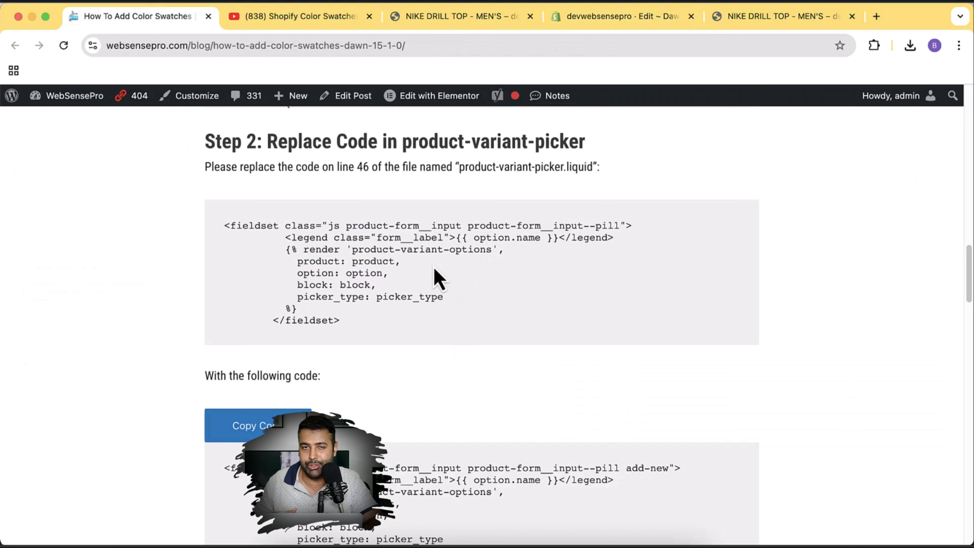
{"action": "scroll", "coordinate": [450, 245], "scroll_direction": "down", "scroll_amount": 5}
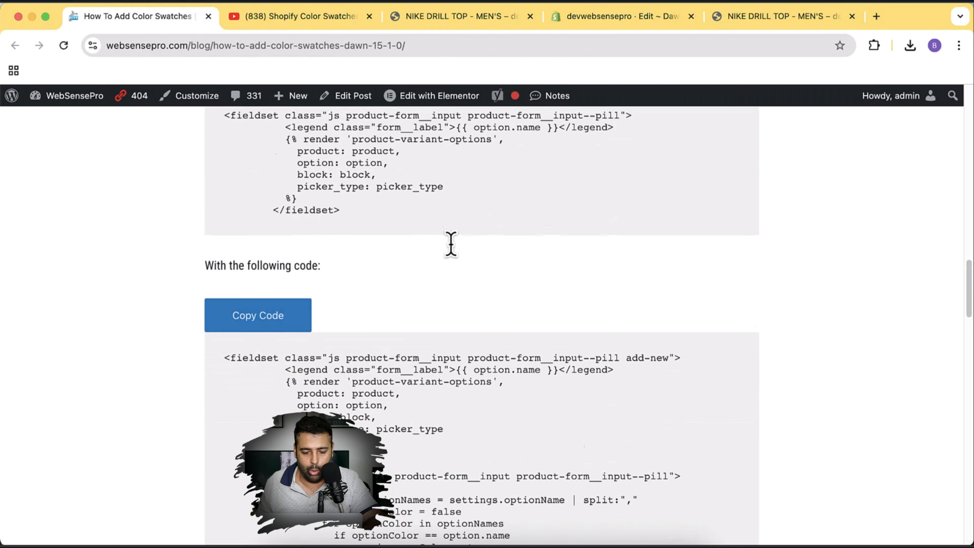
{"action": "left_click", "coordinate": [264, 230]}
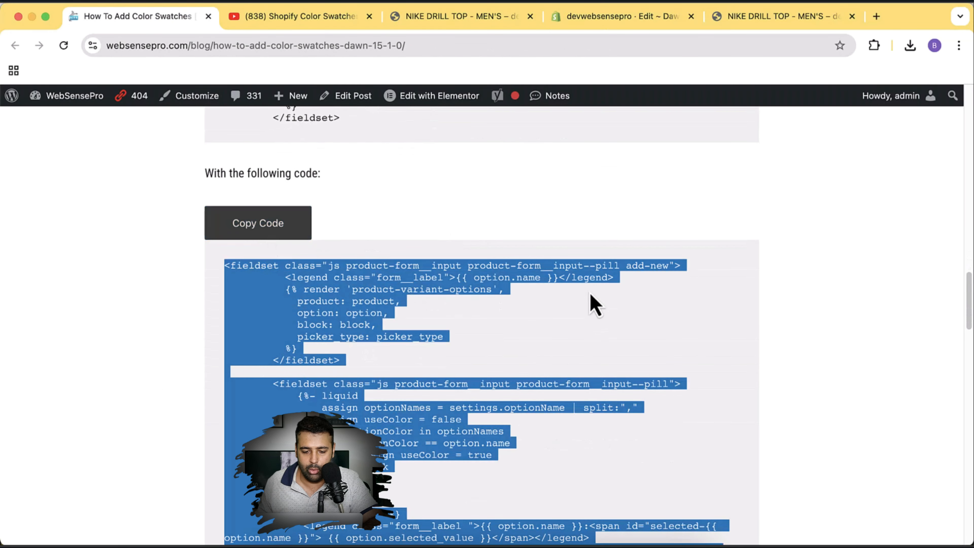
{"action": "scroll", "coordinate": [249, 249], "scroll_direction": "down", "scroll_amount": 3}
{"action": "scroll", "coordinate": [335, 260], "scroll_direction": "up", "scroll_amount": 6}
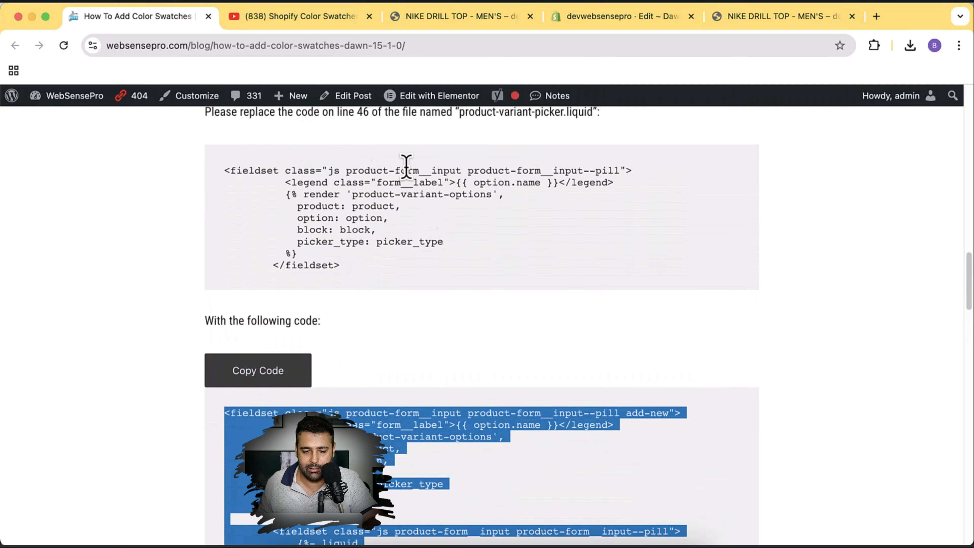
{"action": "scroll", "coordinate": [473, 351], "scroll_direction": "down", "scroll_amount": 5}
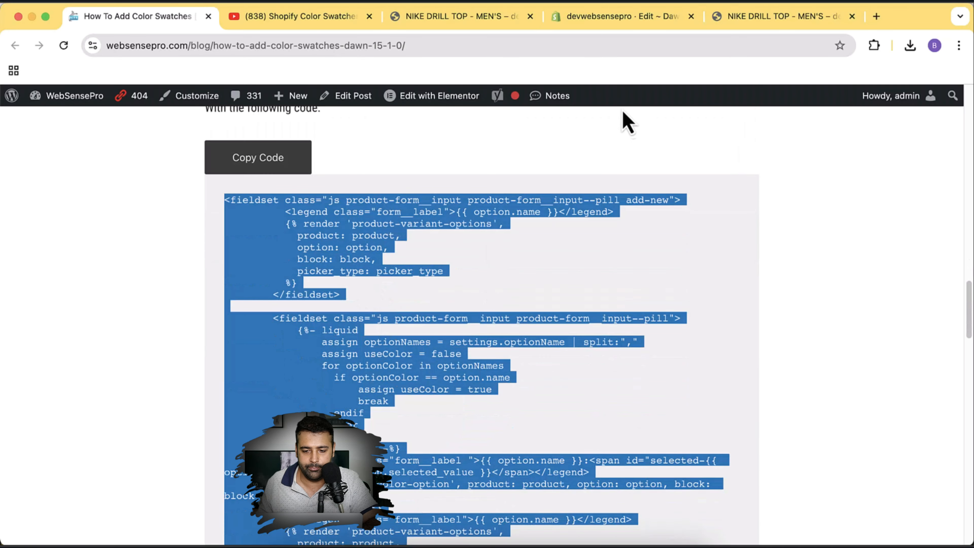
{"action": "left_click", "coordinate": [619, 17]}
{"action": "right_click", "coordinate": [390, 416]}
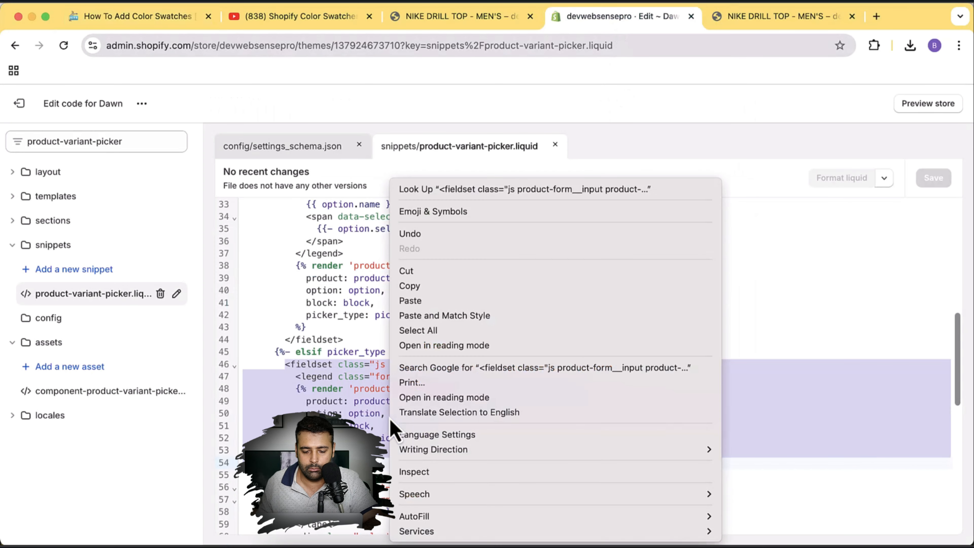
{"action": "left_click", "coordinate": [422, 303]}
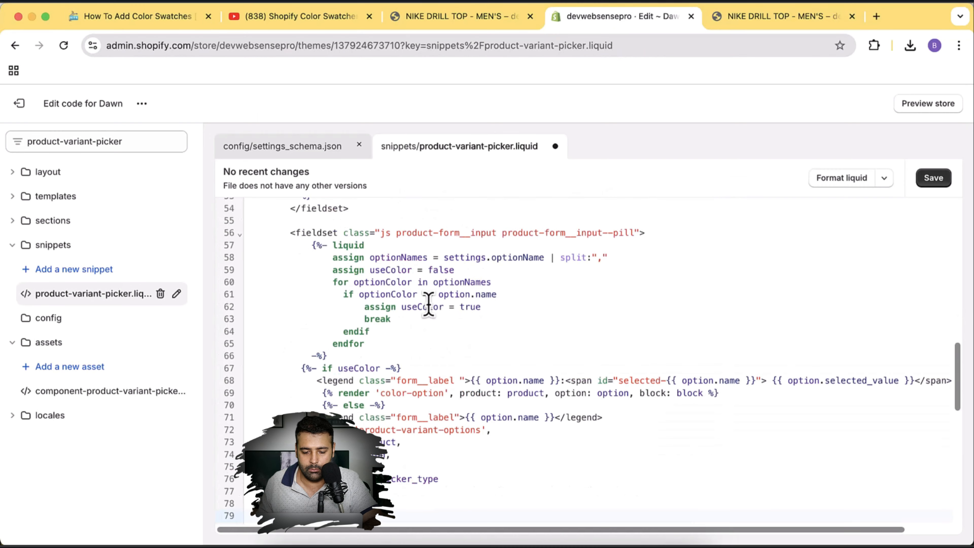
{"action": "left_click", "coordinate": [933, 178]}
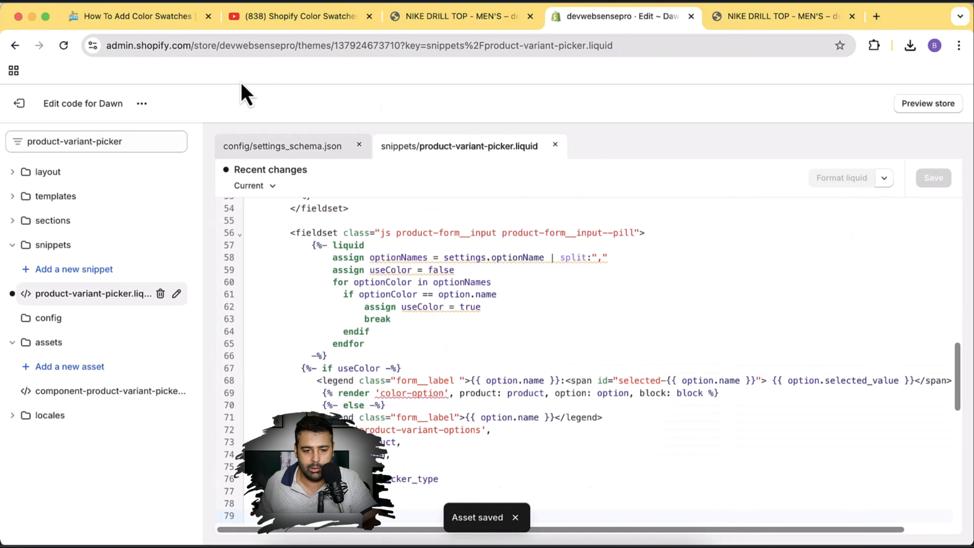
Create an empty Dawn snippet file named color-option.
{"action": "left_click", "coordinate": [172, 27]}
{"action": "scroll", "coordinate": [790, 244], "scroll_direction": "down", "scroll_amount": 15}
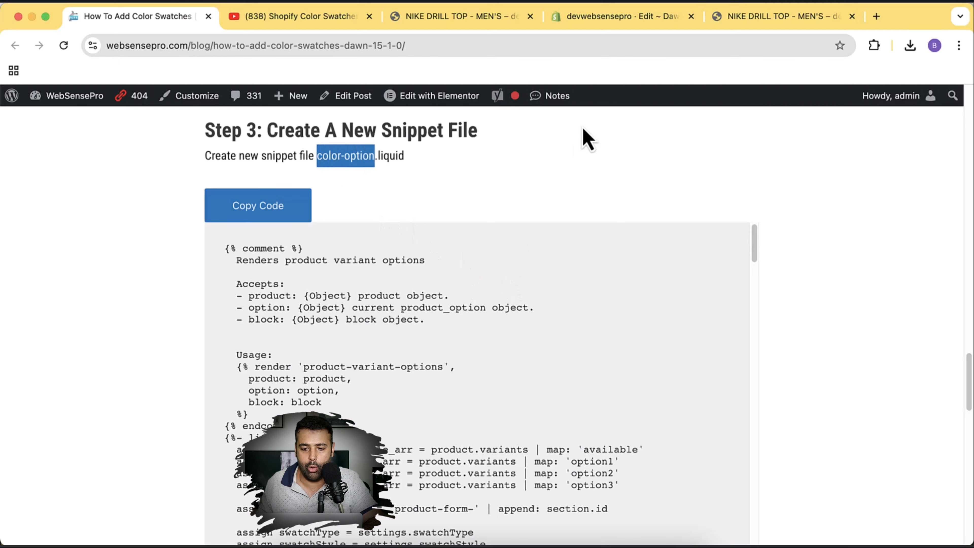
{"action": "left_click", "coordinate": [599, 23]}
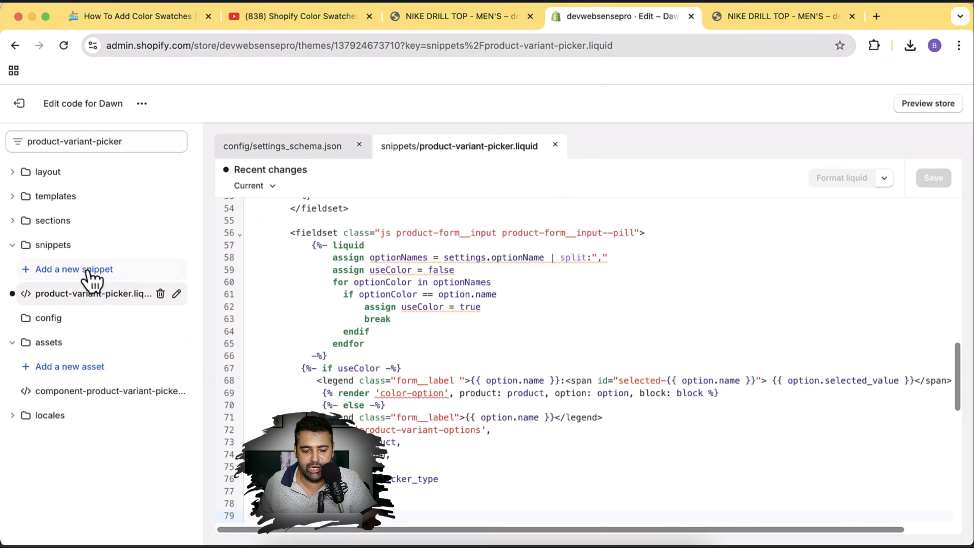
{"action": "left_click", "coordinate": [132, 273]}
{"action": "left_click", "coordinate": [371, 318]}
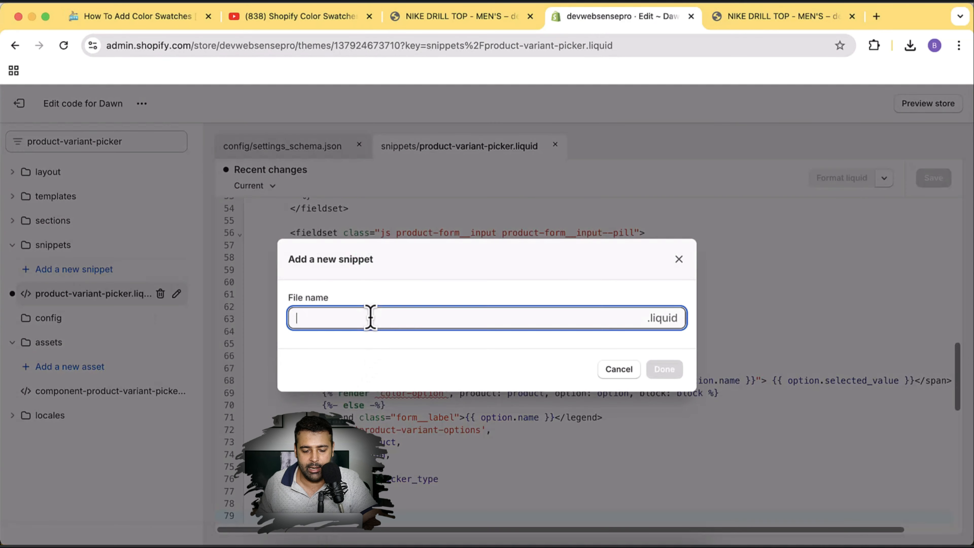
{"action": "type", "text": "color-option"}
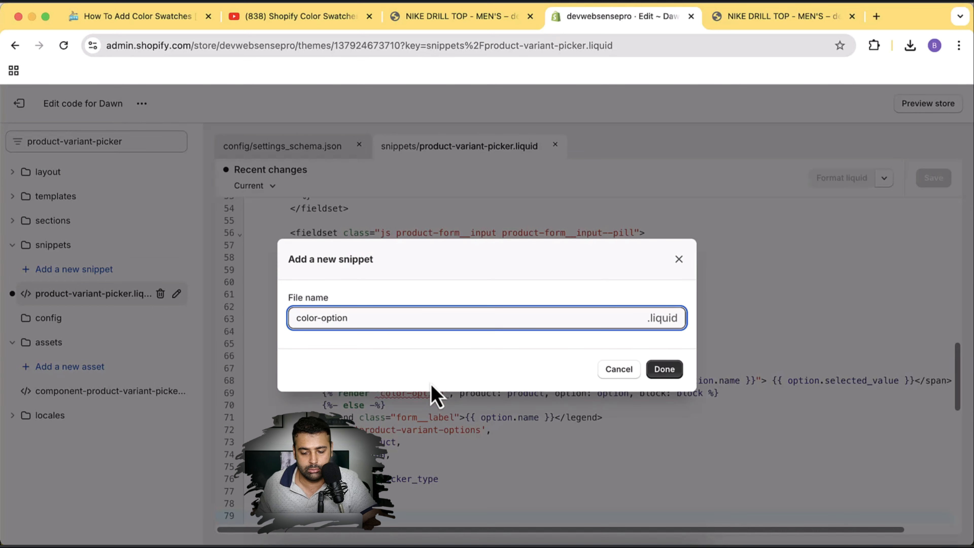
{"action": "left_click_drag", "start_coordinate": [362, 318], "coordinate": [290, 317]}
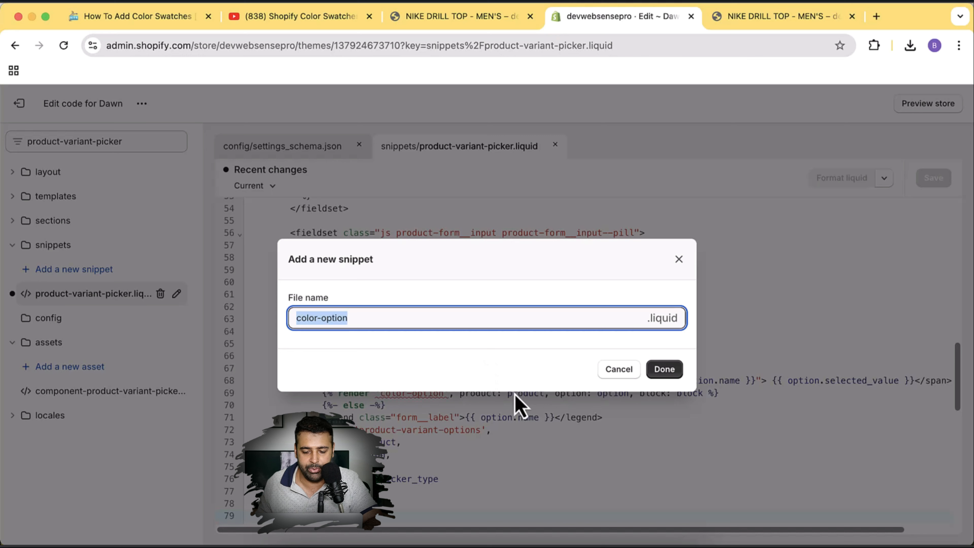
{"action": "left_click", "coordinate": [661, 371]}
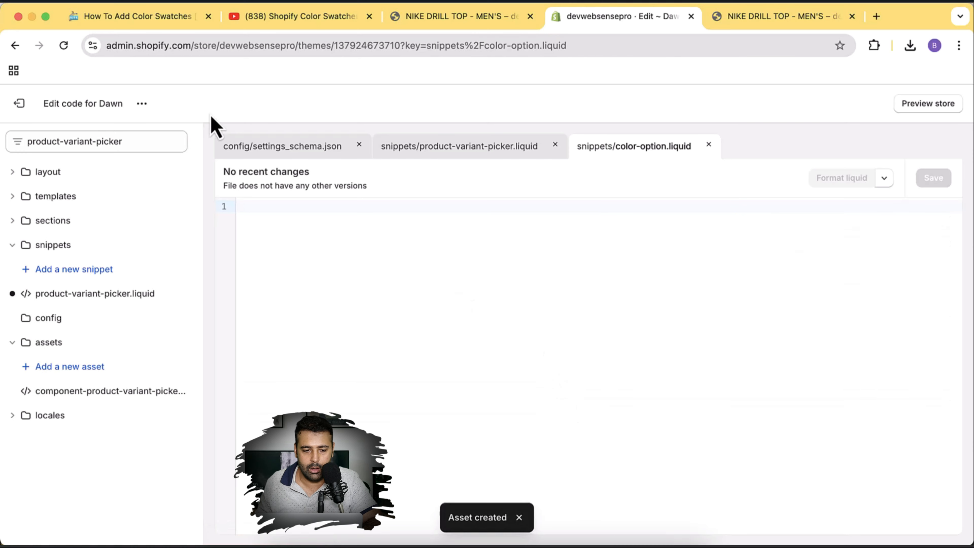
Paste the blog's 212-line Step 3 code into color-option.liquid, save, then show NIKE DRILL TOP.
{"action": "left_click", "coordinate": [165, 27]}
{"action": "left_click", "coordinate": [272, 209]}
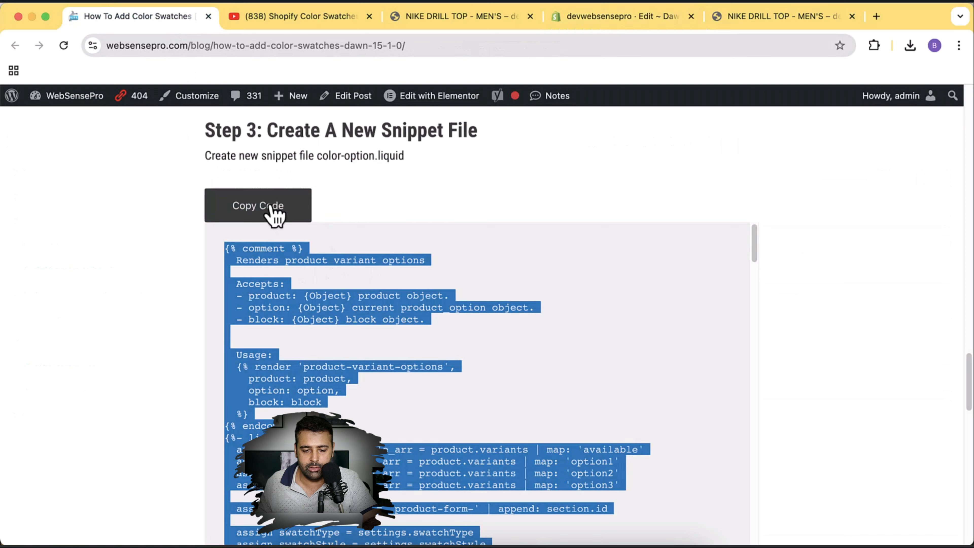
{"action": "left_click", "coordinate": [613, 17]}
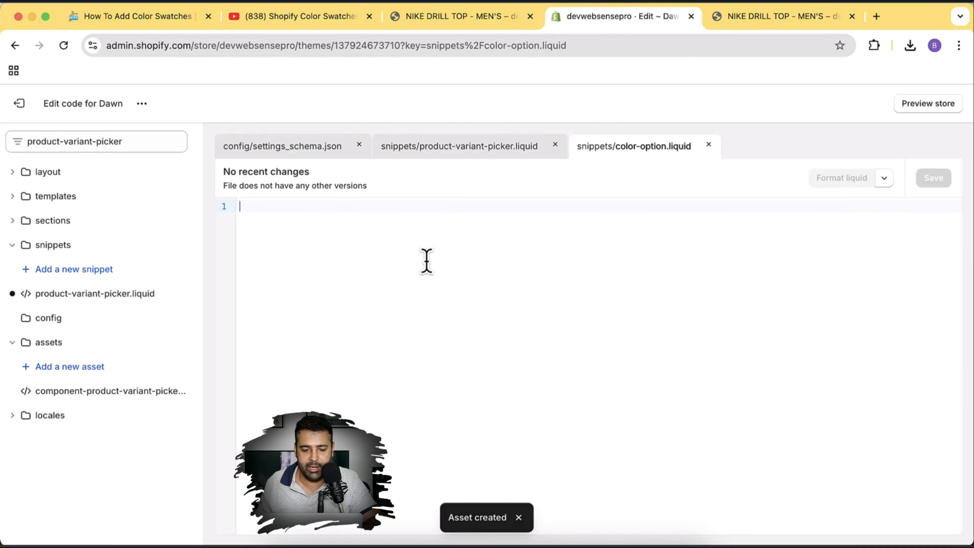
{"action": "key", "text": "super+v"}
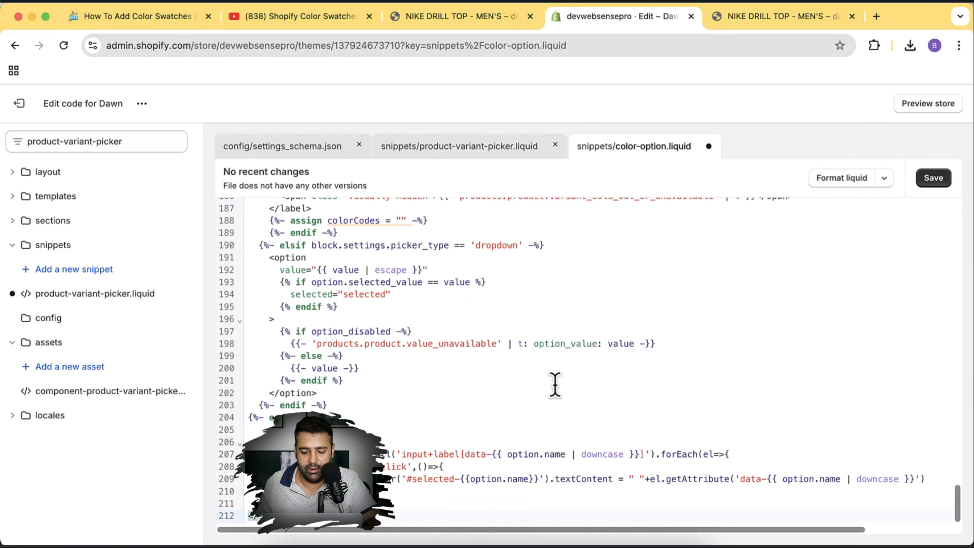
{"action": "left_click", "coordinate": [933, 178]}
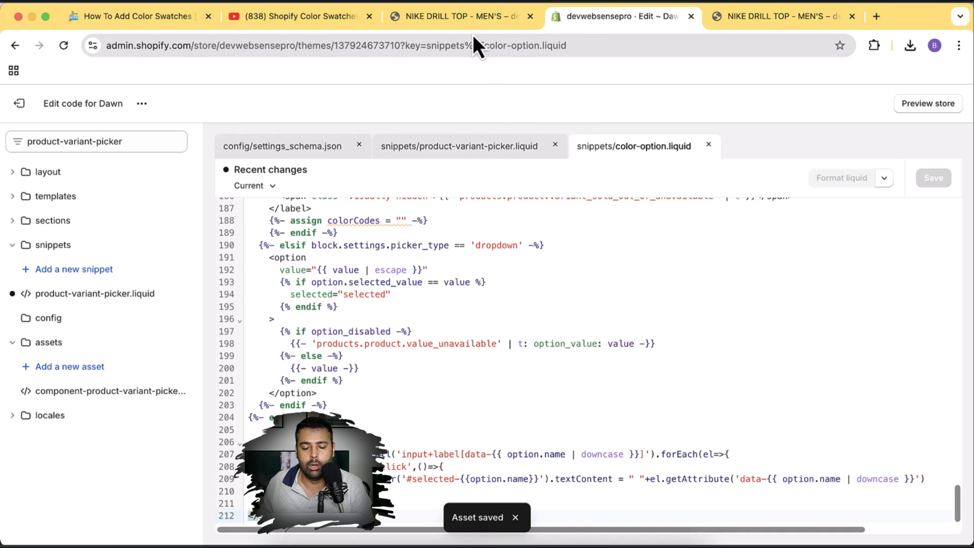
{"action": "left_click", "coordinate": [782, 21]}
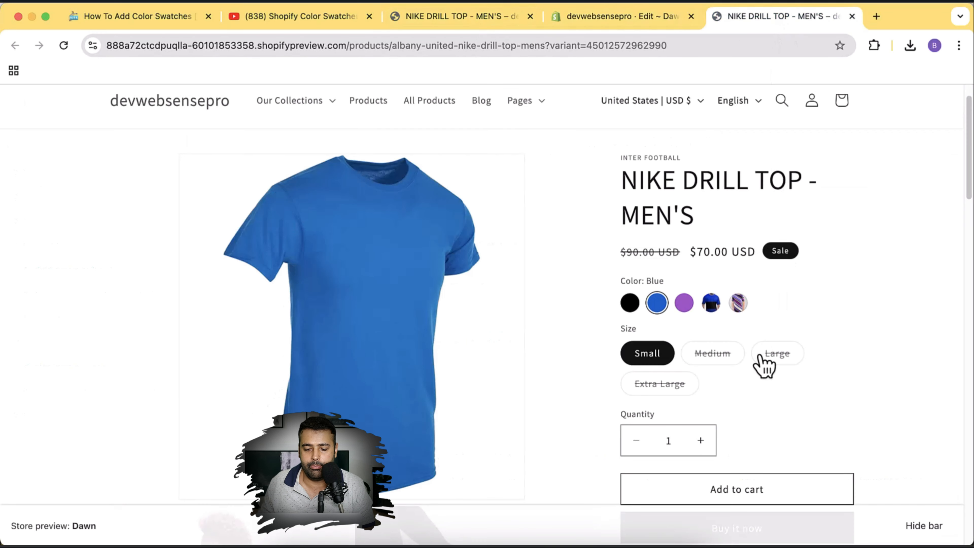
Reload the NIKE DRILL TOP product page to check the swatches, then return to the code editor.
{"action": "left_click", "coordinate": [63, 45]}
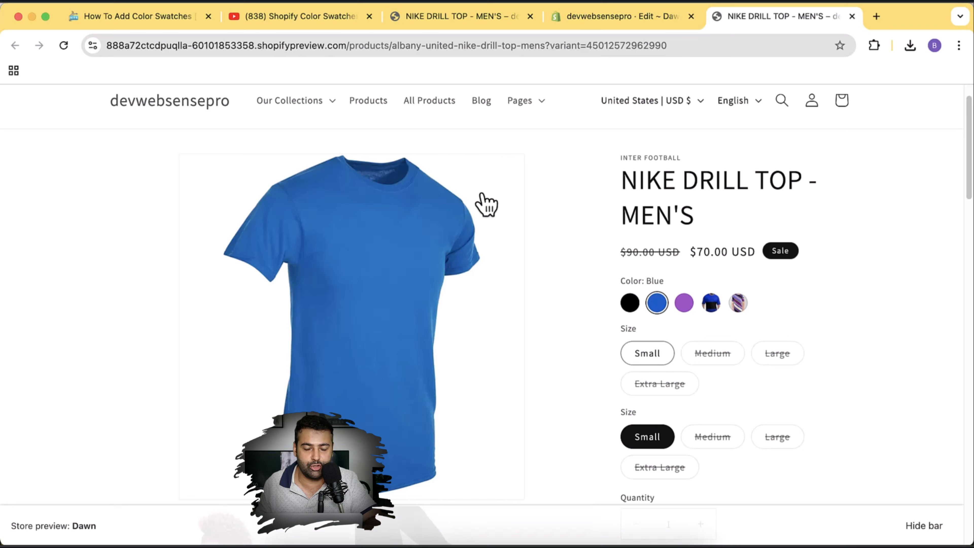
{"action": "left_click", "coordinate": [622, 22]}
Open the Dawn theme customizer on the Default product template.
{"action": "left_click", "coordinate": [142, 104]}
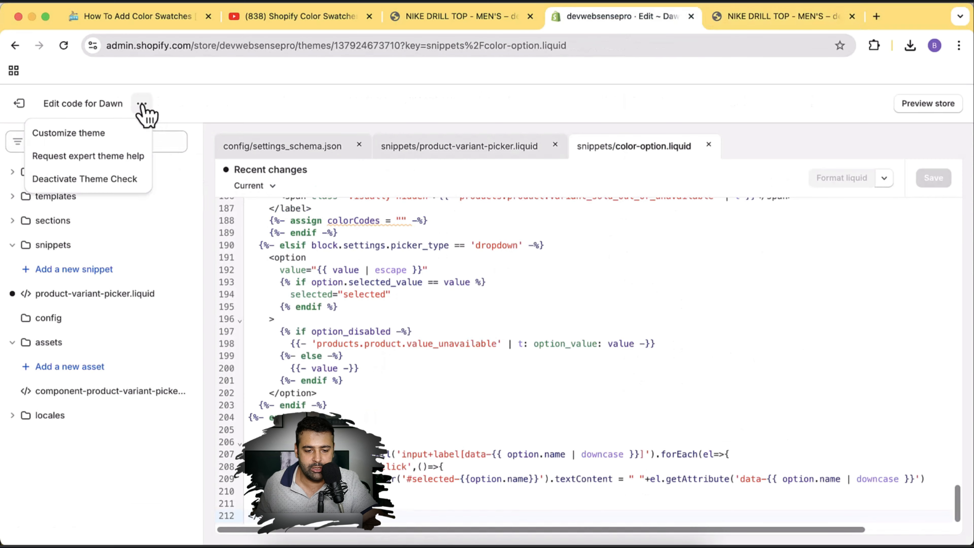
{"action": "left_click", "coordinate": [95, 141]}
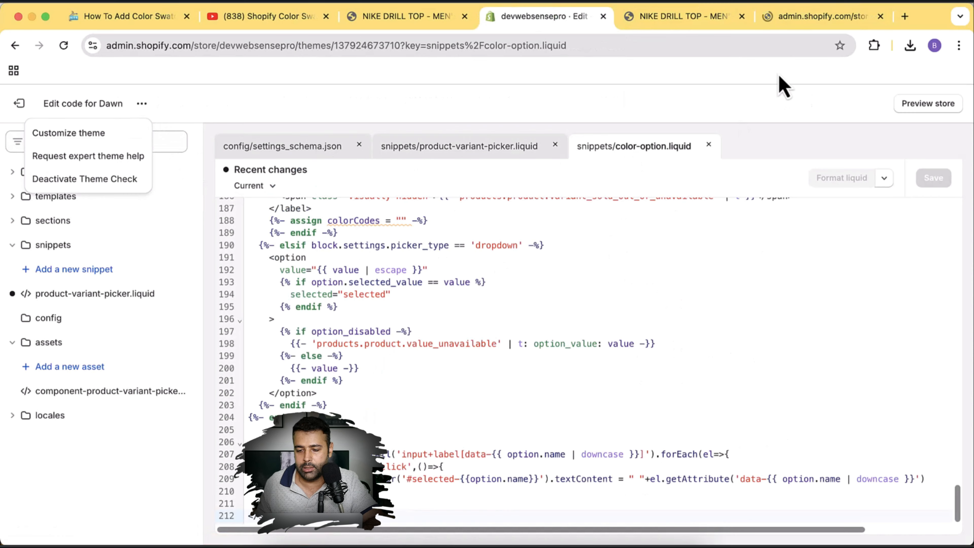
{"action": "left_click", "coordinate": [806, 18]}
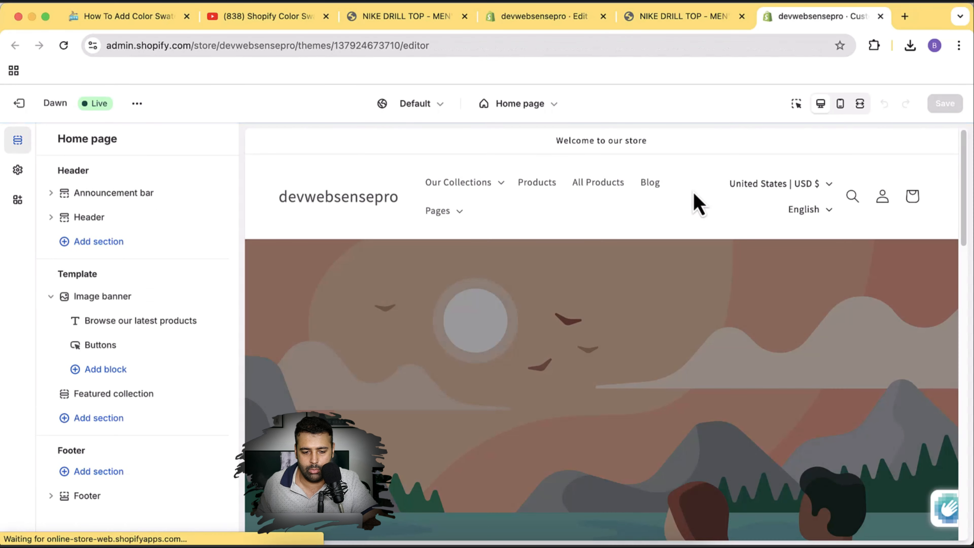
{"action": "left_click", "coordinate": [526, 107]}
{"action": "left_click", "coordinate": [494, 187]}
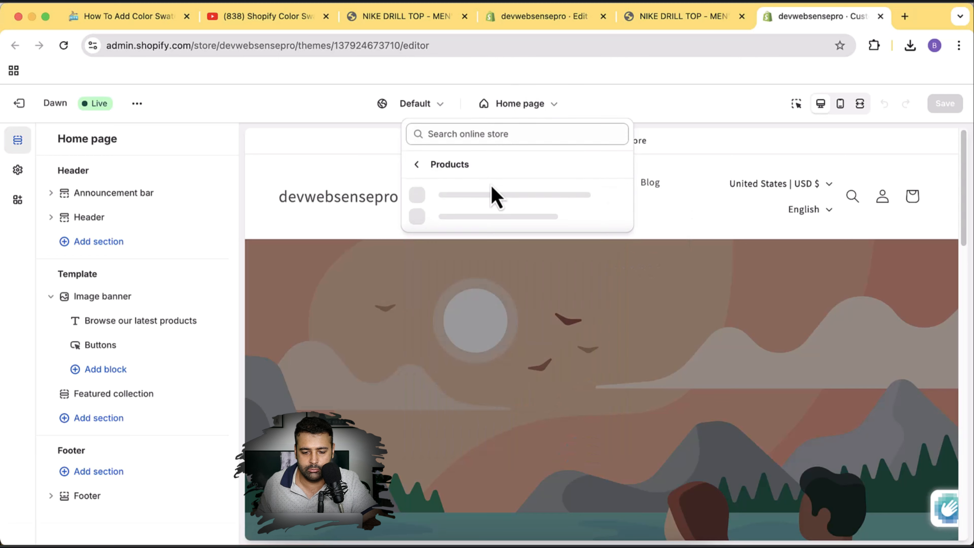
{"action": "left_click", "coordinate": [483, 211]}
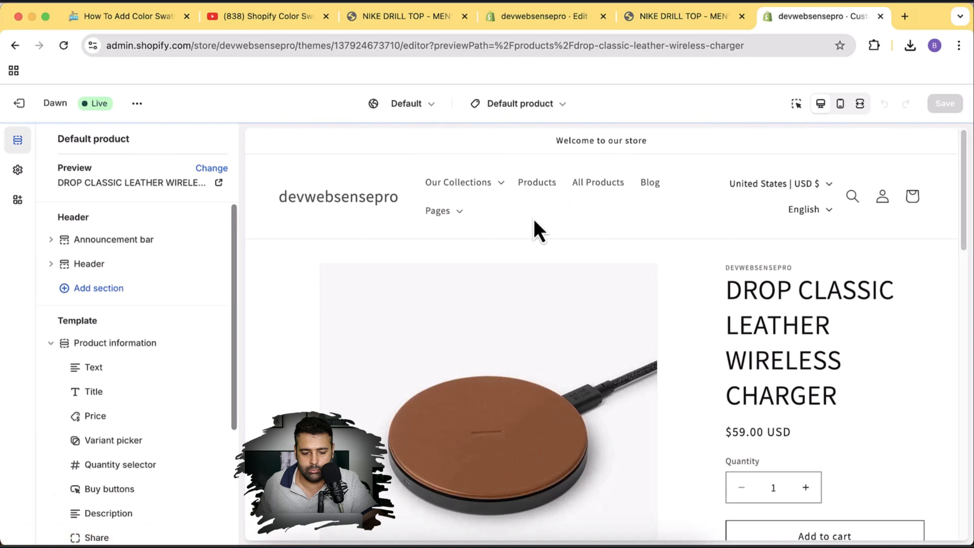
Set the Variant picker's swatch to None and save the theme.
{"action": "scroll", "coordinate": [169, 401], "scroll_direction": "down", "scroll_amount": 2}
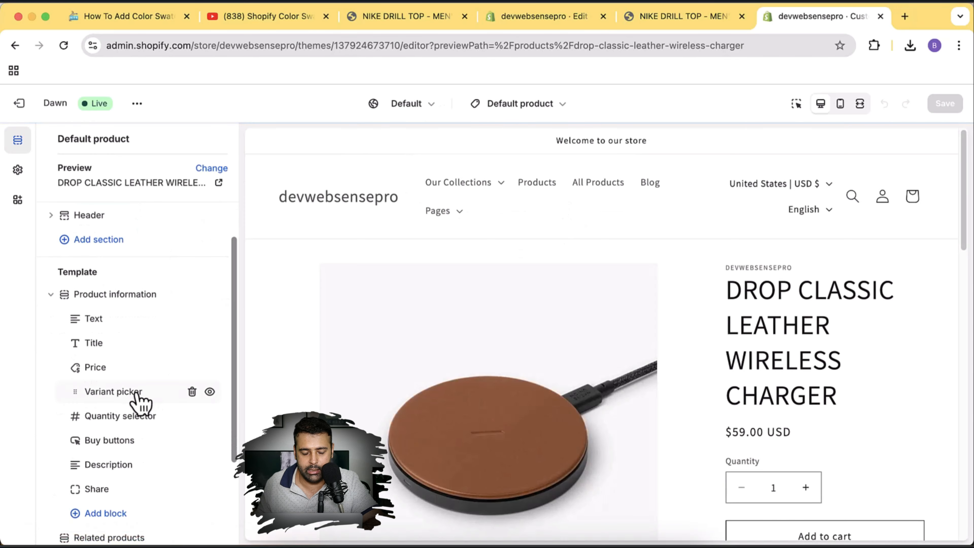
{"action": "left_click", "coordinate": [113, 391]}
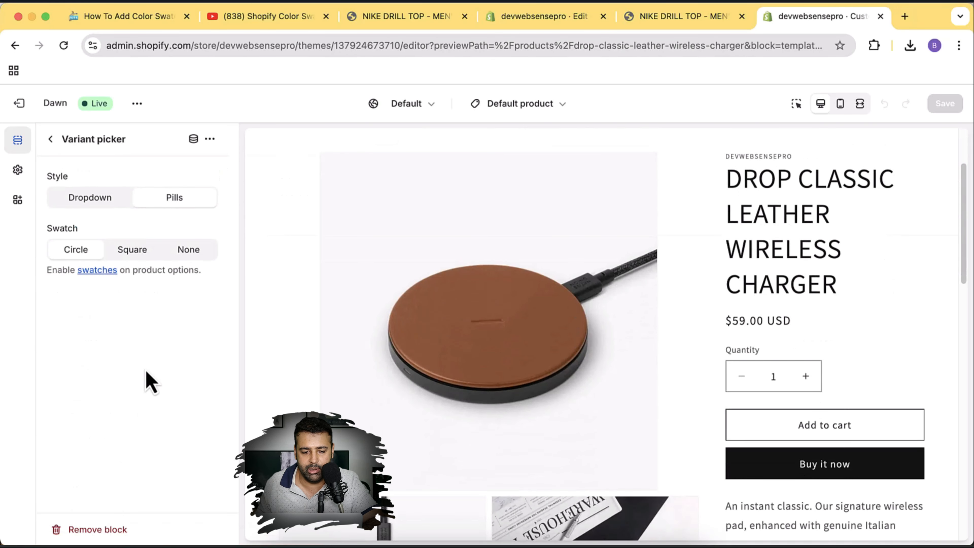
{"action": "left_click", "coordinate": [189, 256]}
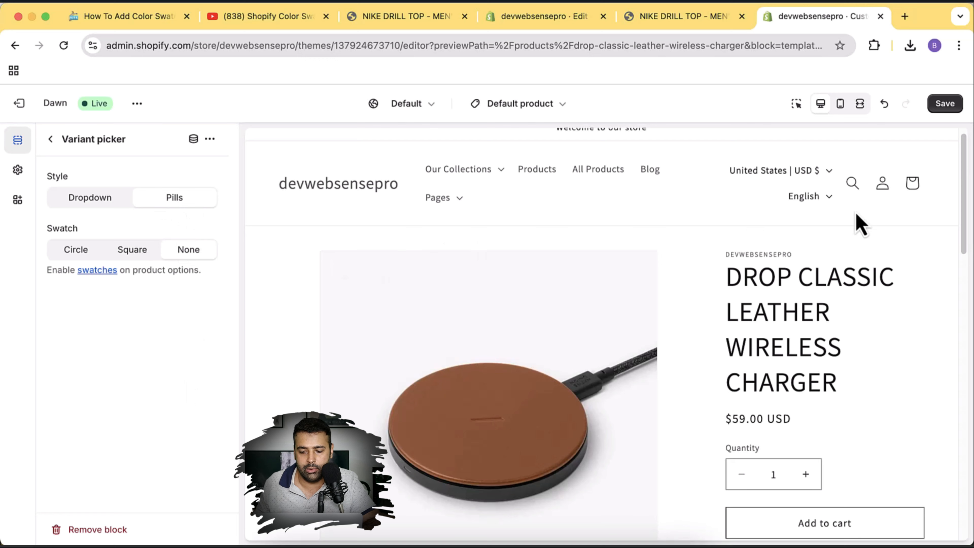
{"action": "left_click", "coordinate": [940, 109]}
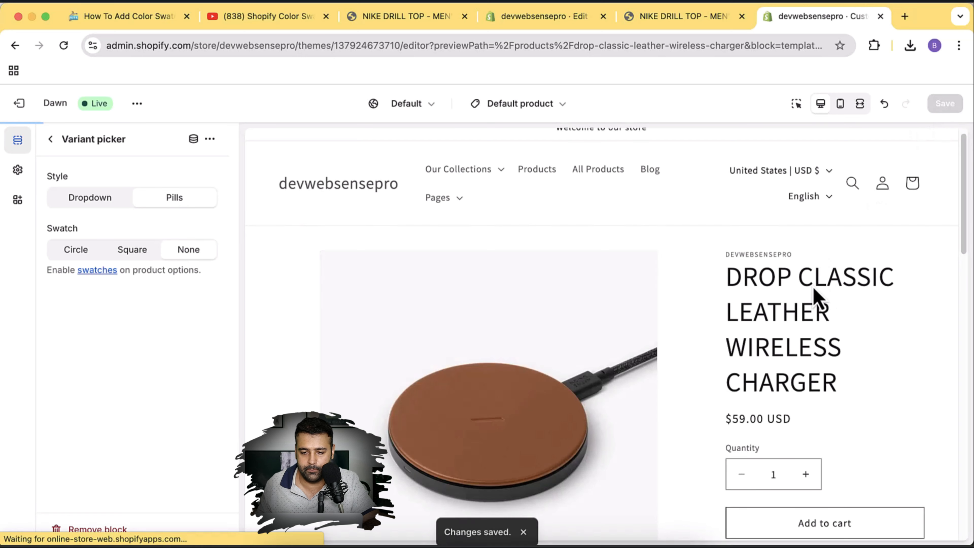
{"action": "scroll", "coordinate": [814, 269], "scroll_direction": "down", "scroll_amount": 3}
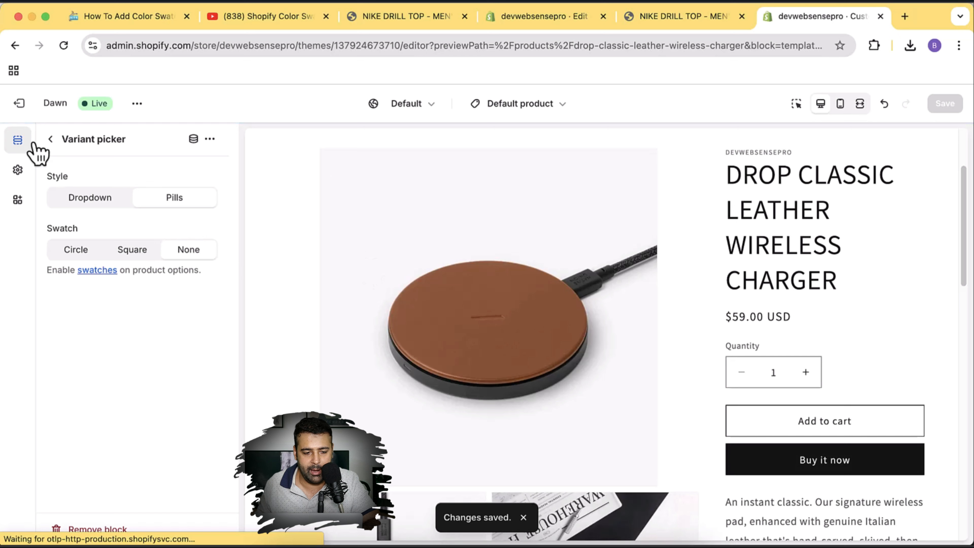
{"action": "left_click", "coordinate": [50, 139]}
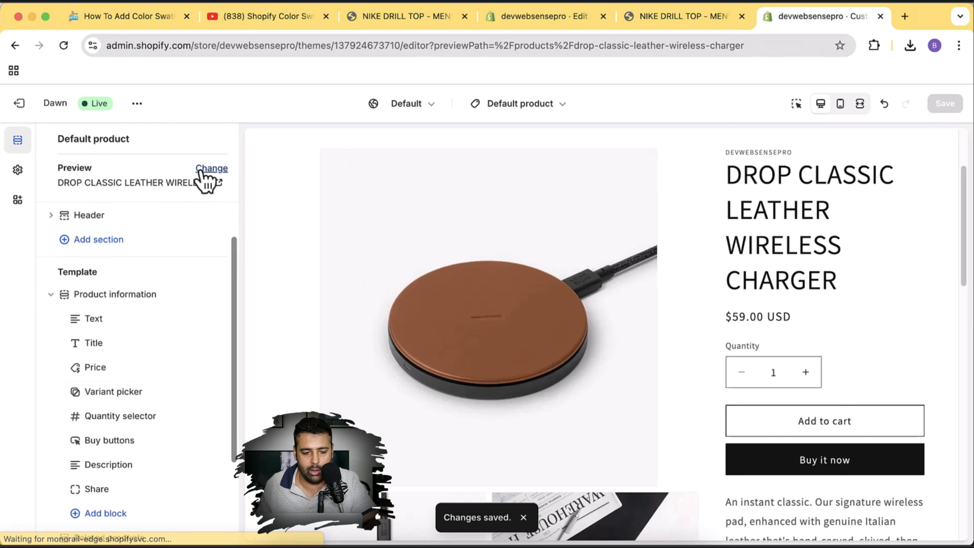
Preview the NIKE DRILL TOP - MEN'S product in the theme editor.
{"action": "left_click", "coordinate": [207, 167]}
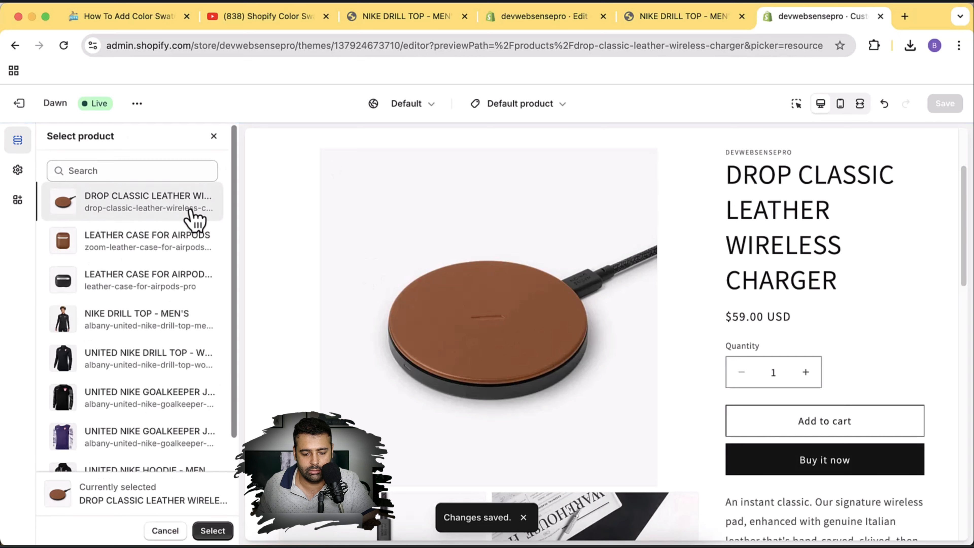
{"action": "scroll", "coordinate": [134, 347], "scroll_direction": "down", "scroll_amount": 1}
{"action": "left_click", "coordinate": [134, 310]}
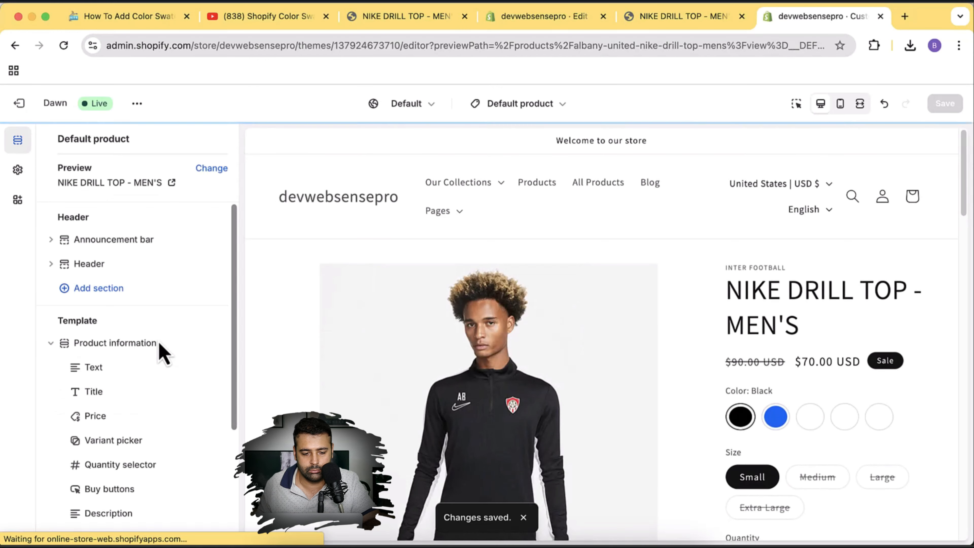
{"action": "scroll", "coordinate": [902, 185], "scroll_direction": "down", "scroll_amount": 5}
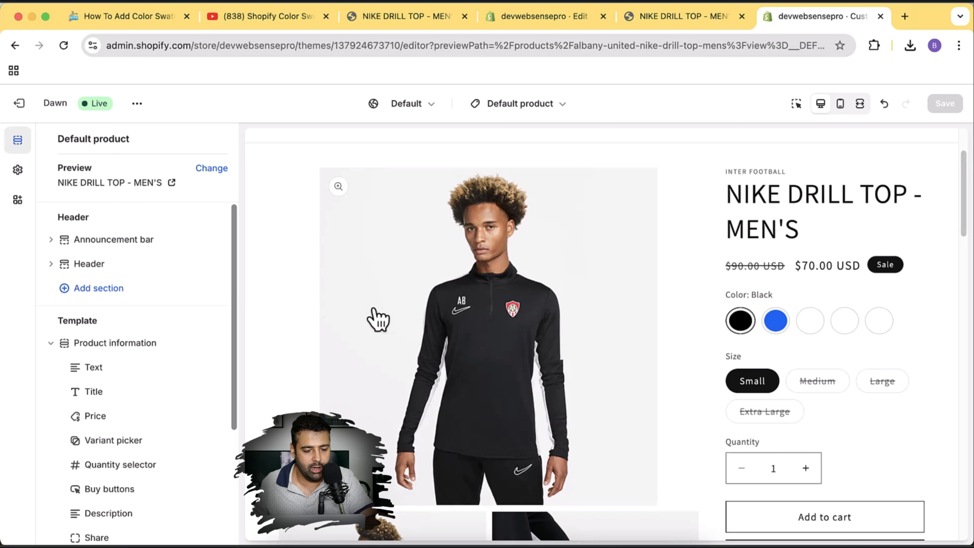
Open the theme's colour swatch settings and preview the purple variant of the top.
{"action": "left_click", "coordinate": [17, 172]}
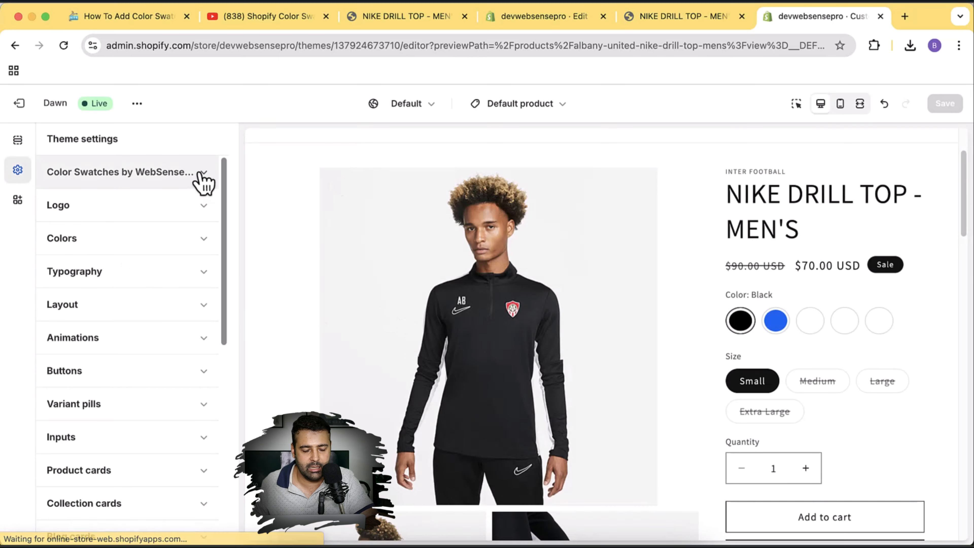
{"action": "left_click", "coordinate": [201, 179]}
{"action": "scroll", "coordinate": [198, 218], "scroll_direction": "down", "scroll_amount": 1}
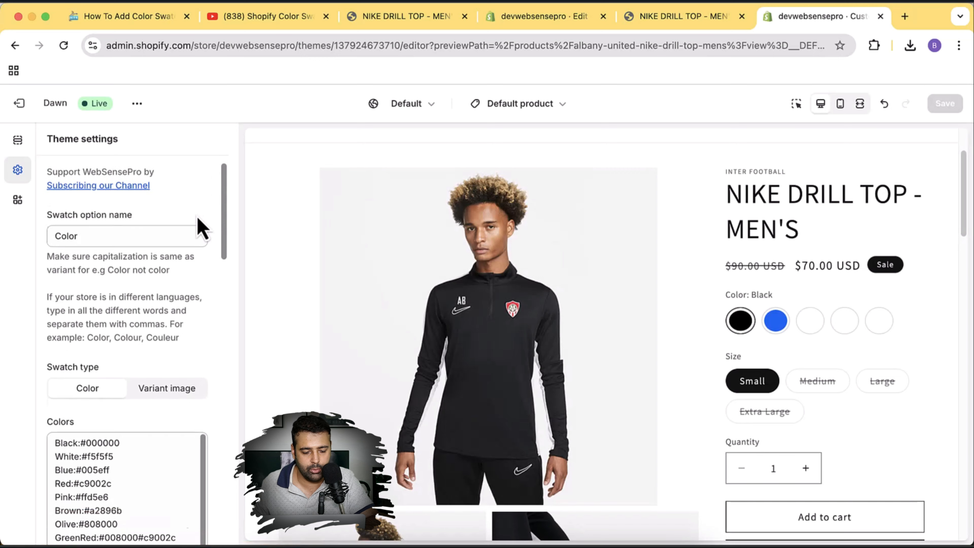
{"action": "scroll", "coordinate": [197, 218], "scroll_direction": "down", "scroll_amount": 2}
{"action": "left_click_drag", "start_coordinate": [133, 474], "coordinate": [43, 348]}
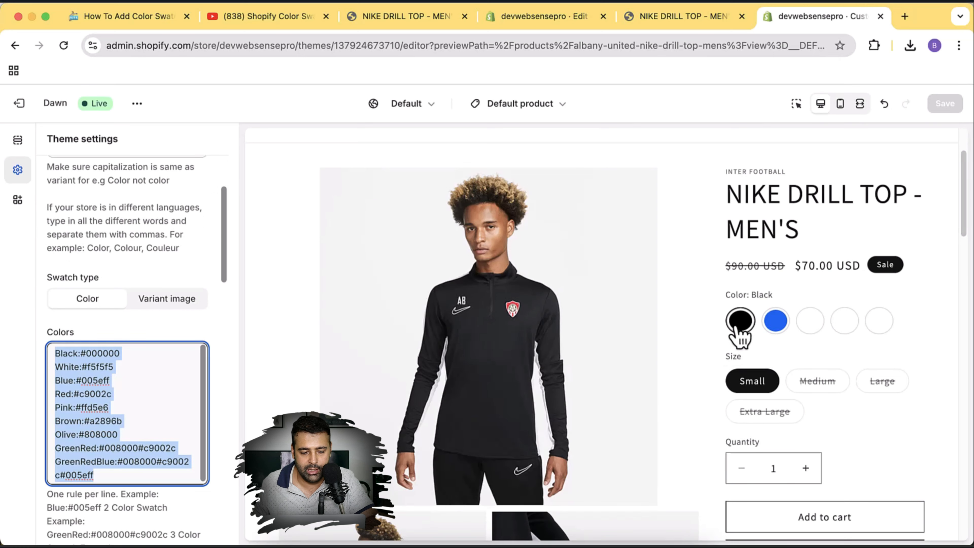
{"action": "left_click", "coordinate": [807, 323]}
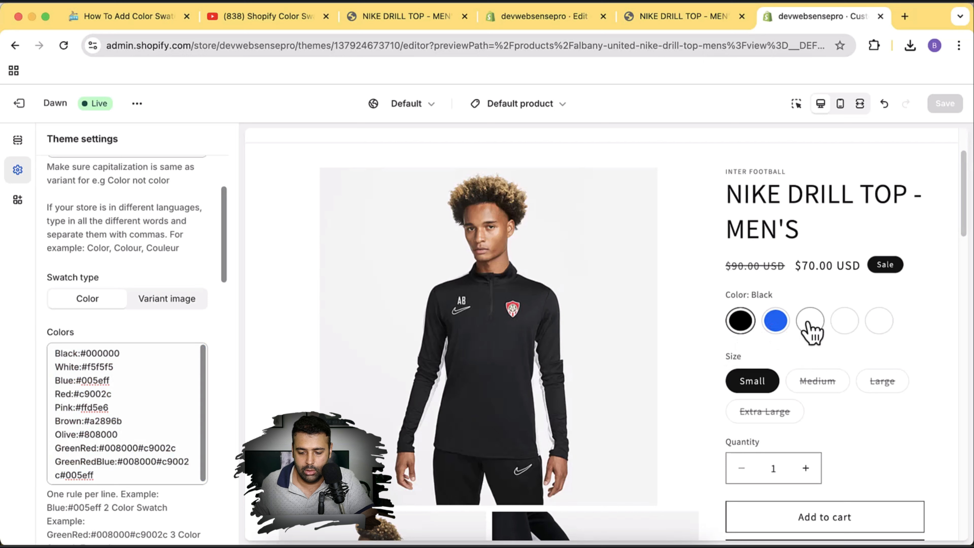
{"action": "left_click", "coordinate": [809, 326]}
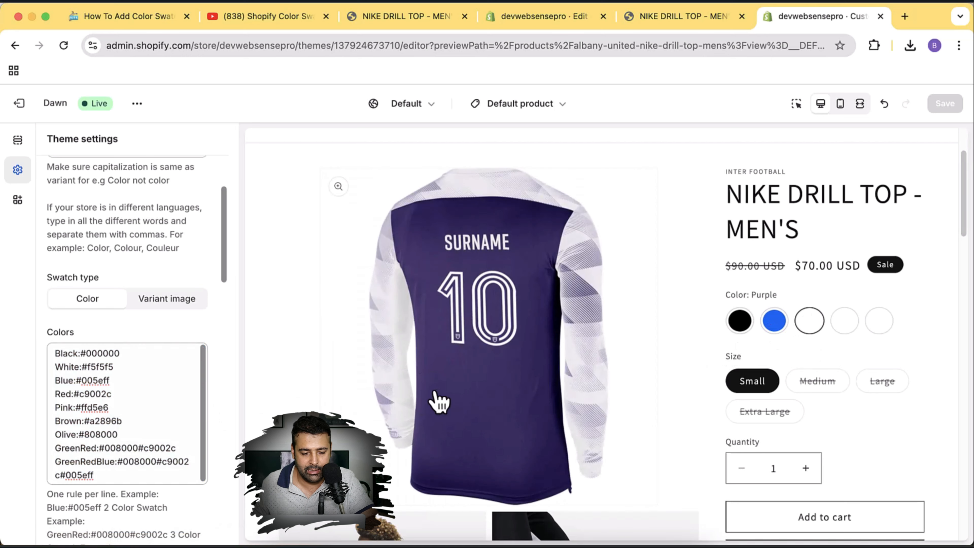
Cut the Colors list to Black:#000000 and Blue:#005eff and begin a Purple: line.
{"action": "left_click_drag", "start_coordinate": [117, 476], "coordinate": [50, 391]}
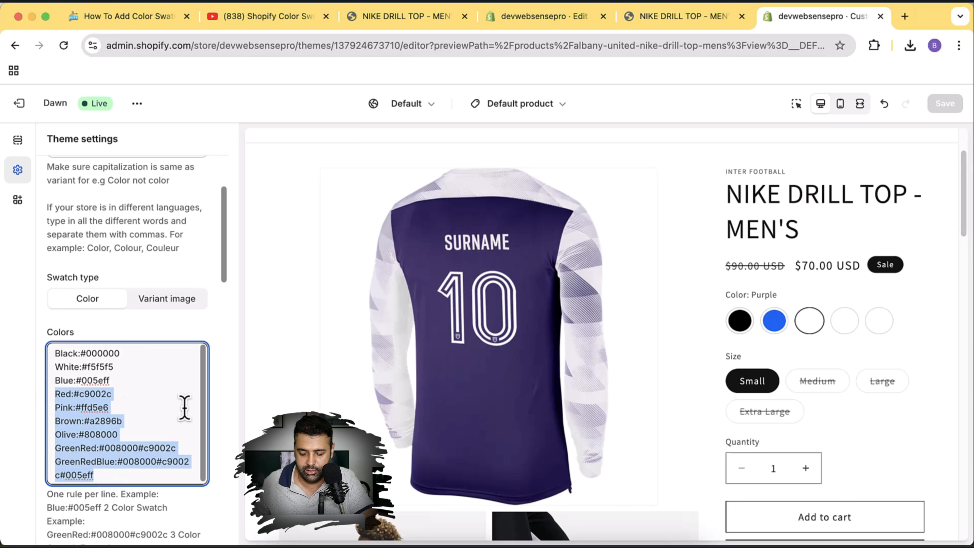
{"action": "key", "text": "BackSpace"}
{"action": "left_click_drag", "start_coordinate": [50, 353], "coordinate": [52, 365]}
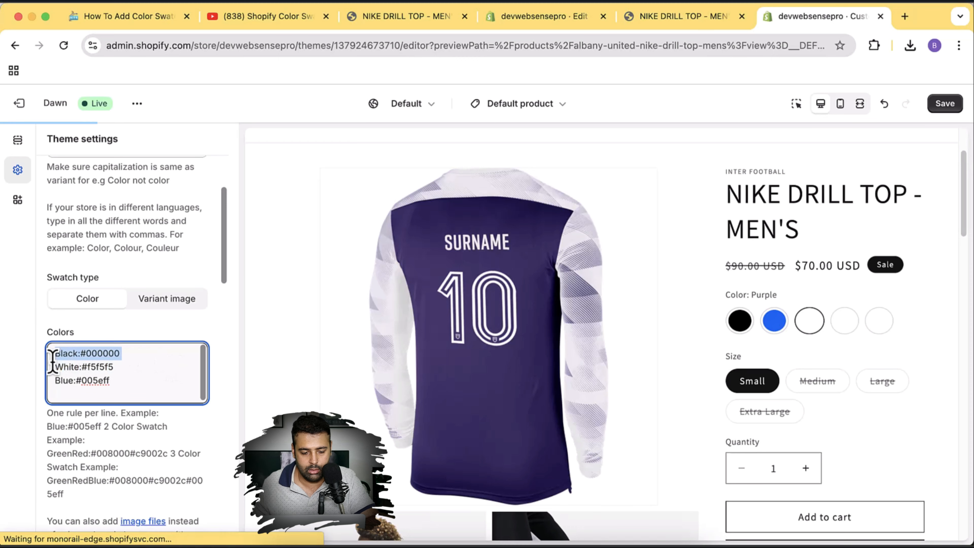
{"action": "triple_click", "coordinate": [96, 369]}
{"action": "key", "text": "BackSpace"}
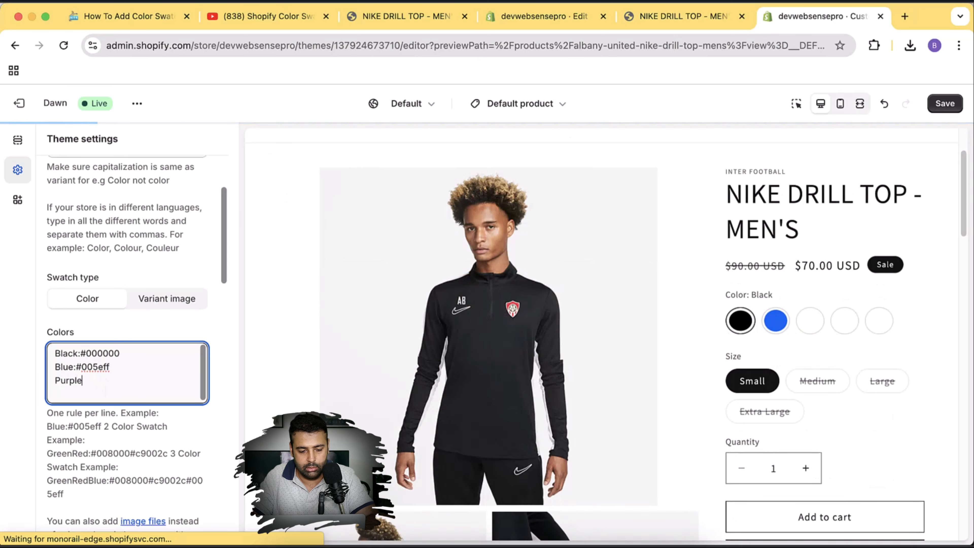
{"action": "type", "text": "Purple:"}
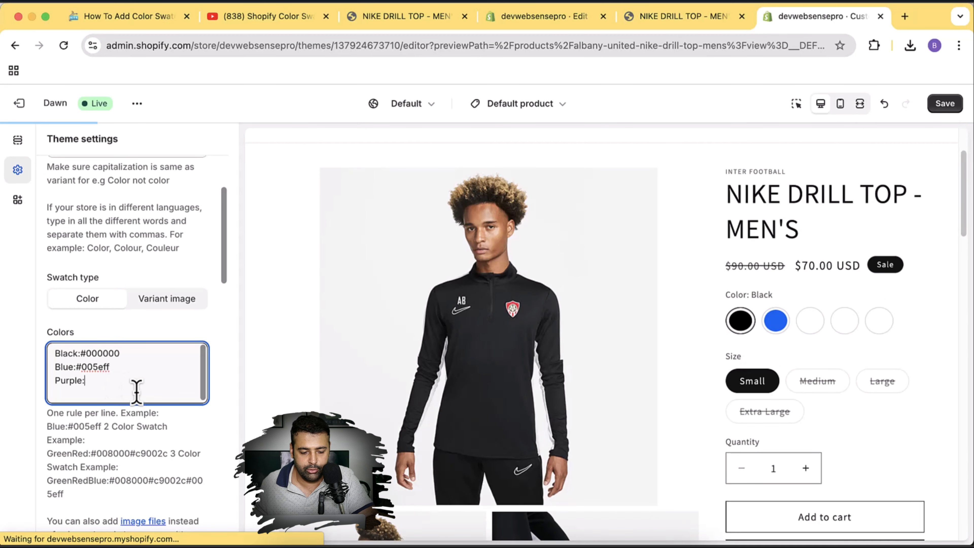
Search Google for 'purple hex code' and copy the value #800080.
{"action": "left_click", "coordinate": [904, 17]}
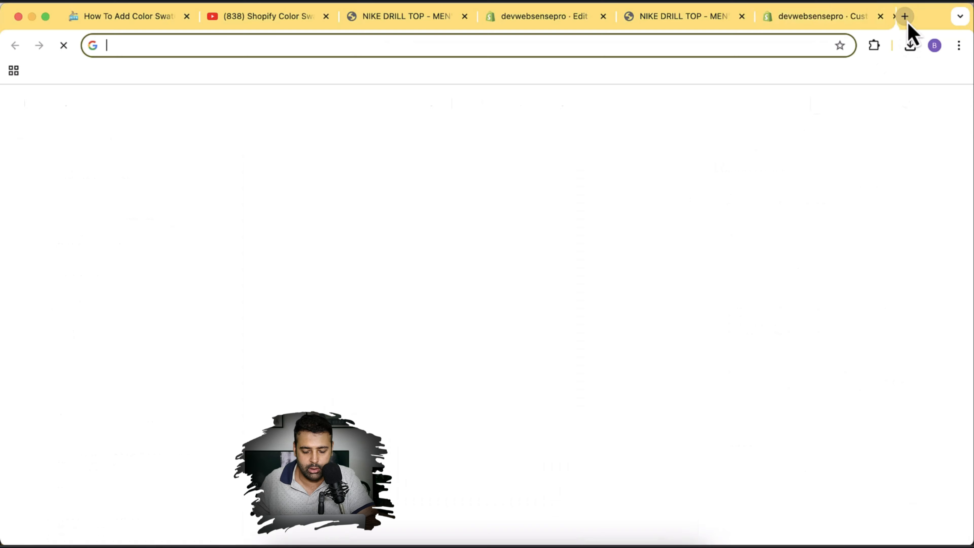
{"action": "type", "text": "purple hex code"}
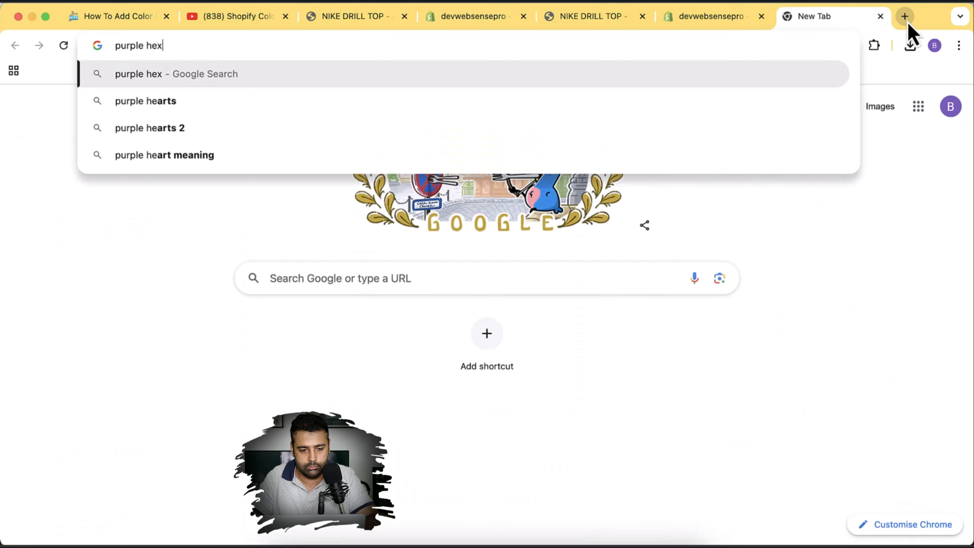
{"action": "key", "text": "Return"}
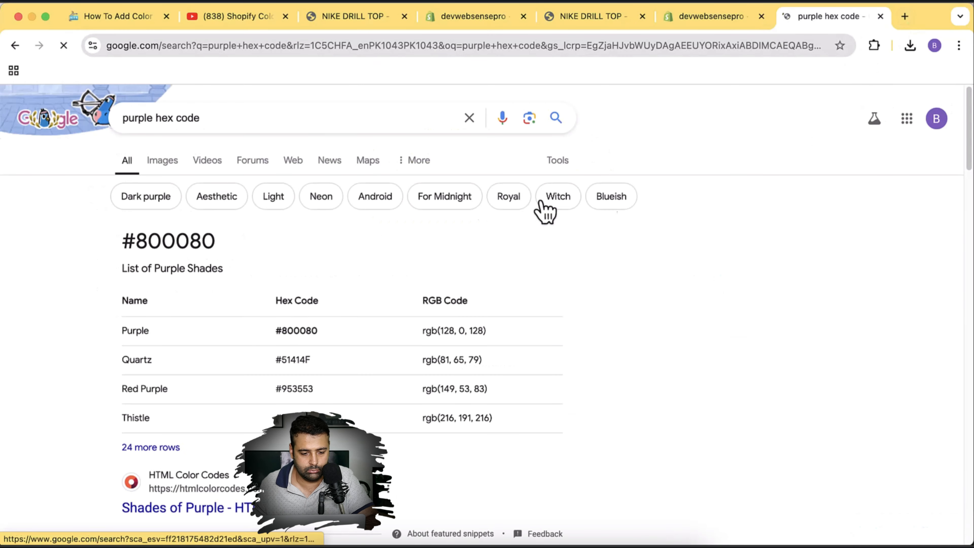
{"action": "scroll", "coordinate": [418, 253], "scroll_direction": "down", "scroll_amount": 1}
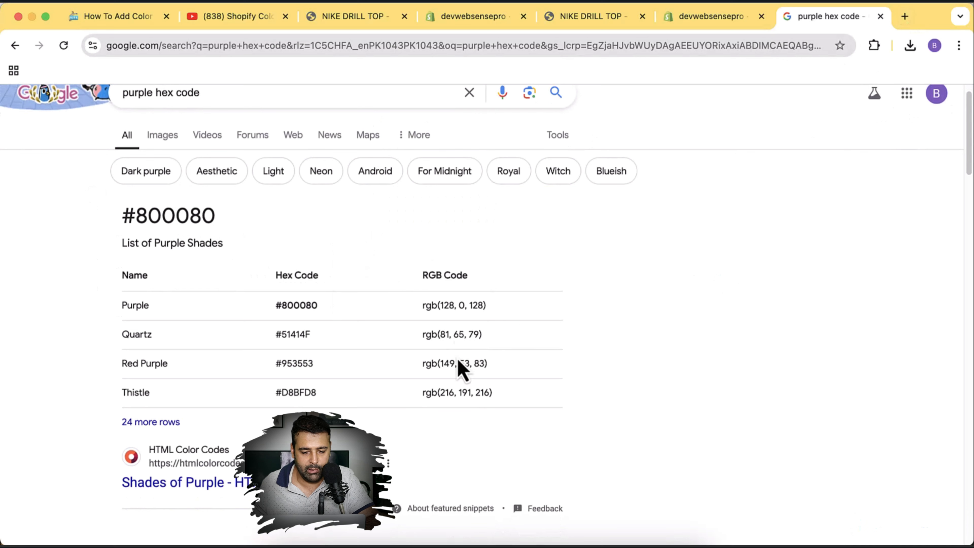
{"action": "left_click_drag", "start_coordinate": [126, 217], "coordinate": [245, 229]}
{"action": "key", "text": "super+c"}
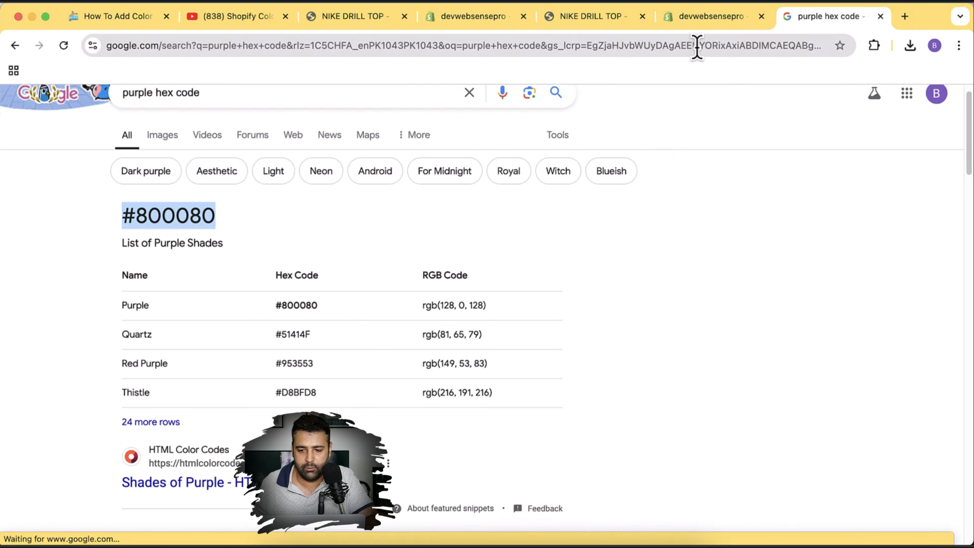
{"action": "left_click", "coordinate": [706, 17]}
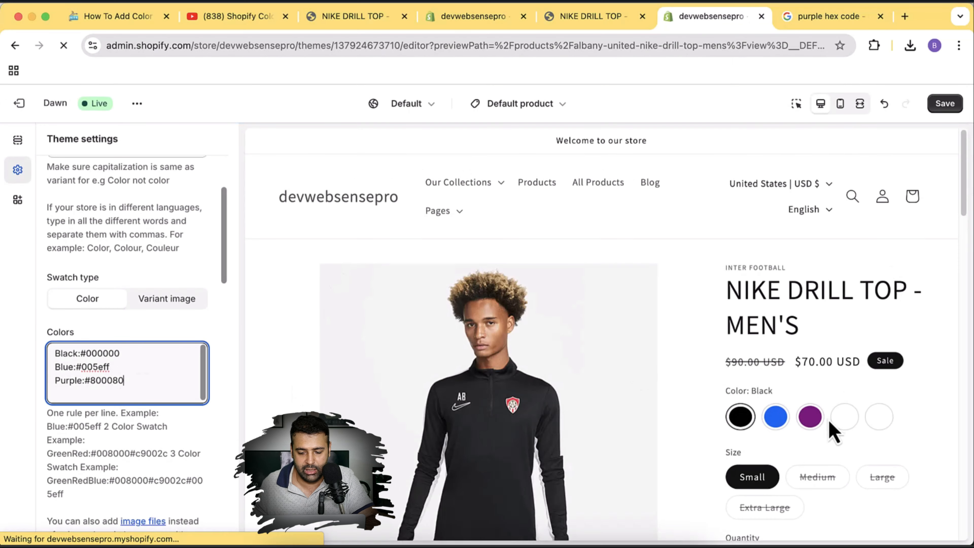
Add a Black-Blue:#000000#005eff line to the Colors list, taking the name from the preview.
{"action": "left_click", "coordinate": [810, 421]}
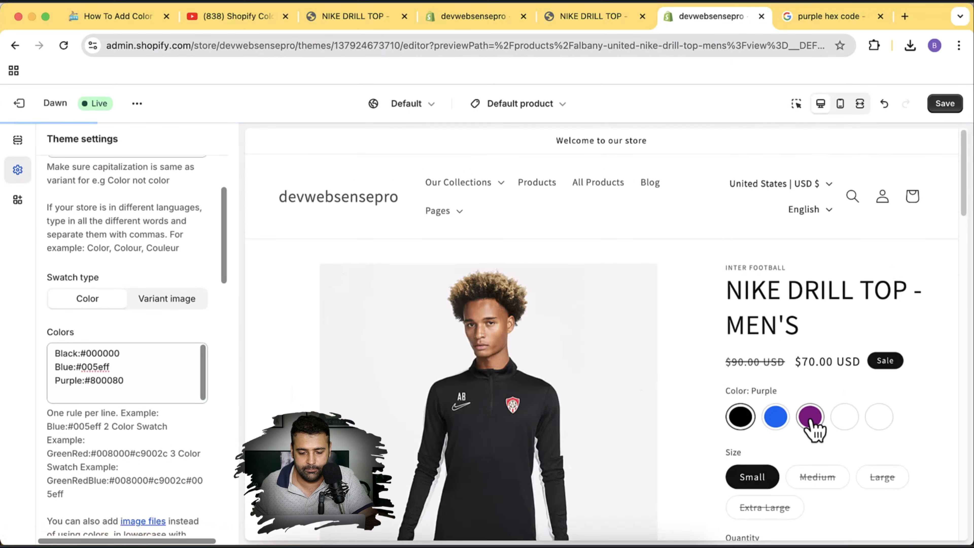
{"action": "scroll", "coordinate": [765, 387], "scroll_direction": "down", "scroll_amount": 3}
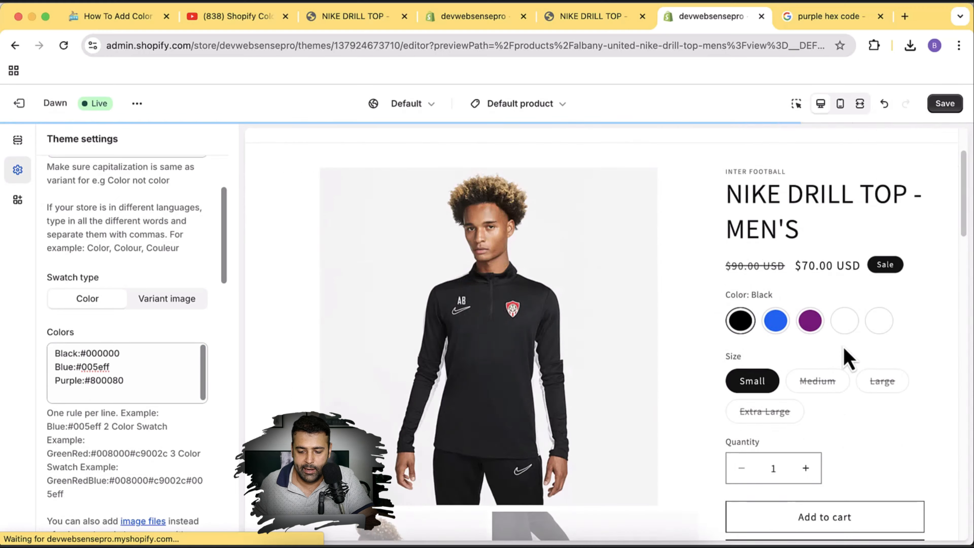
{"action": "left_click", "coordinate": [846, 321]}
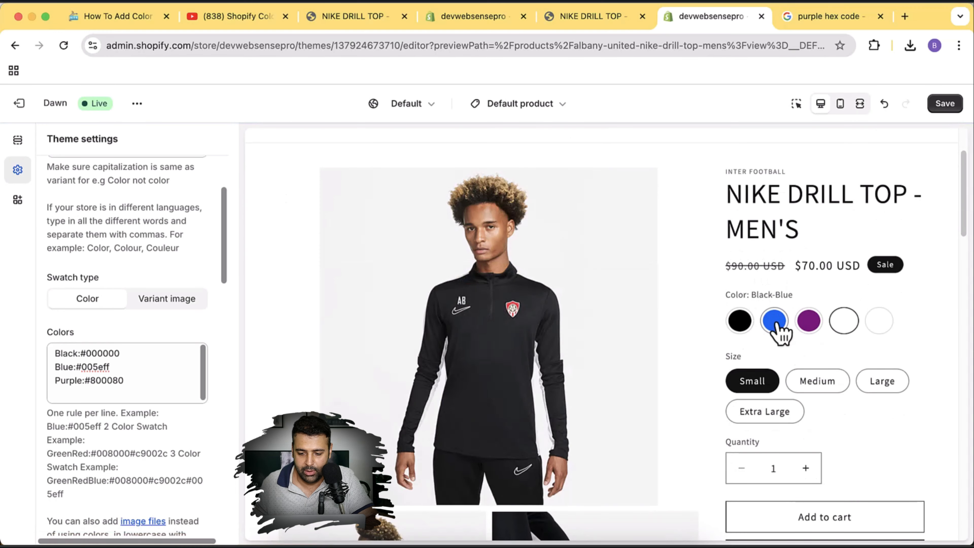
{"action": "left_click_drag", "start_coordinate": [751, 295], "coordinate": [796, 307]}
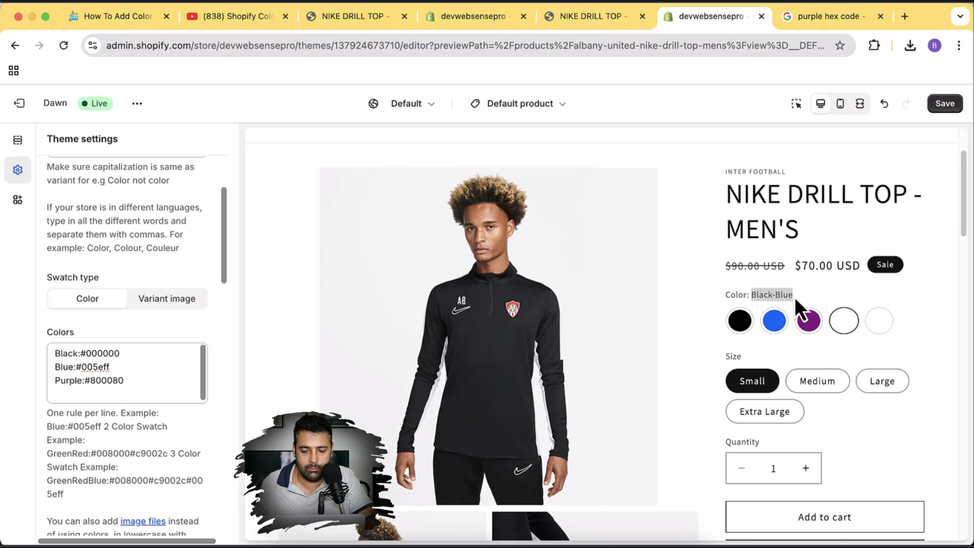
{"action": "left_click", "coordinate": [160, 379]}
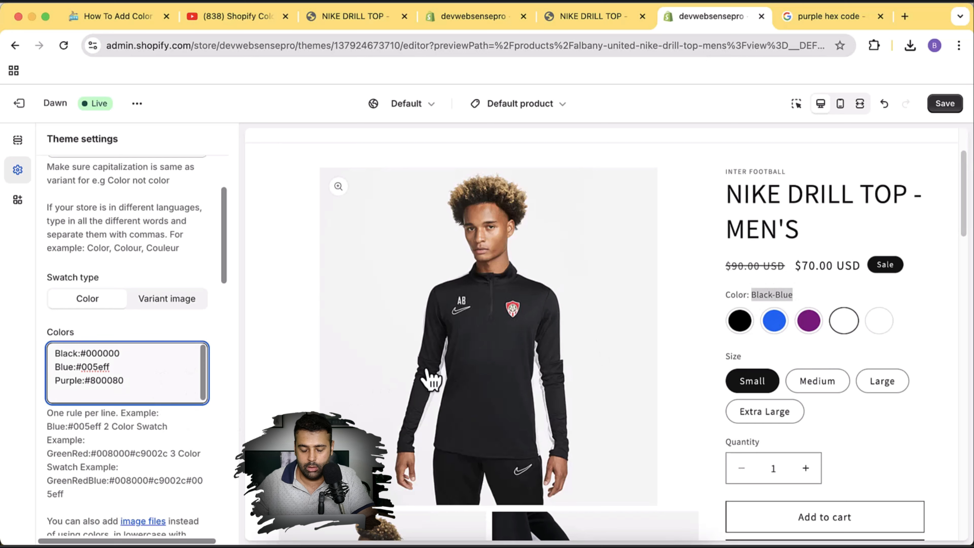
{"action": "key", "text": "Return"}
{"action": "key", "text": "super+v"}
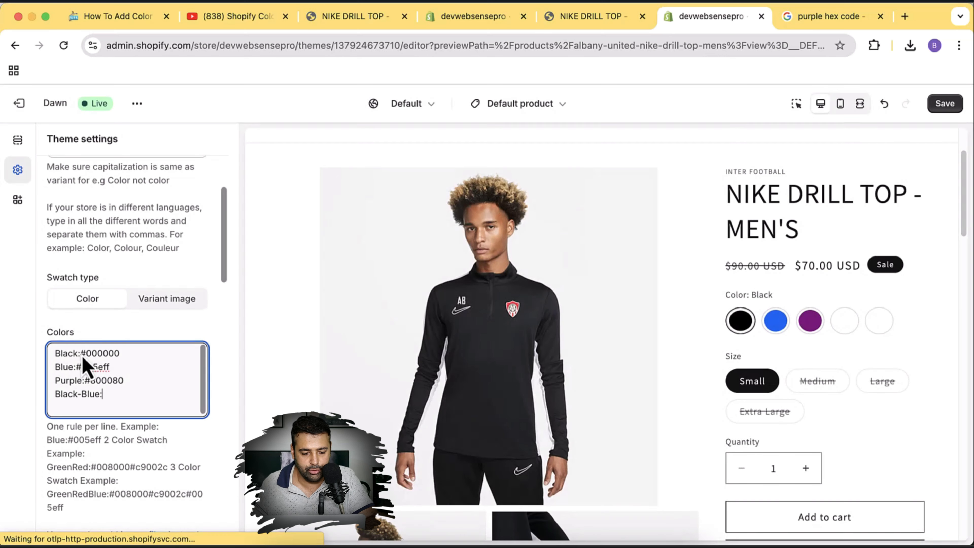
{"action": "left_click_drag", "start_coordinate": [82, 355], "coordinate": [137, 354]}
{"action": "left_click", "coordinate": [123, 354]}
{"action": "left_click", "coordinate": [131, 395]}
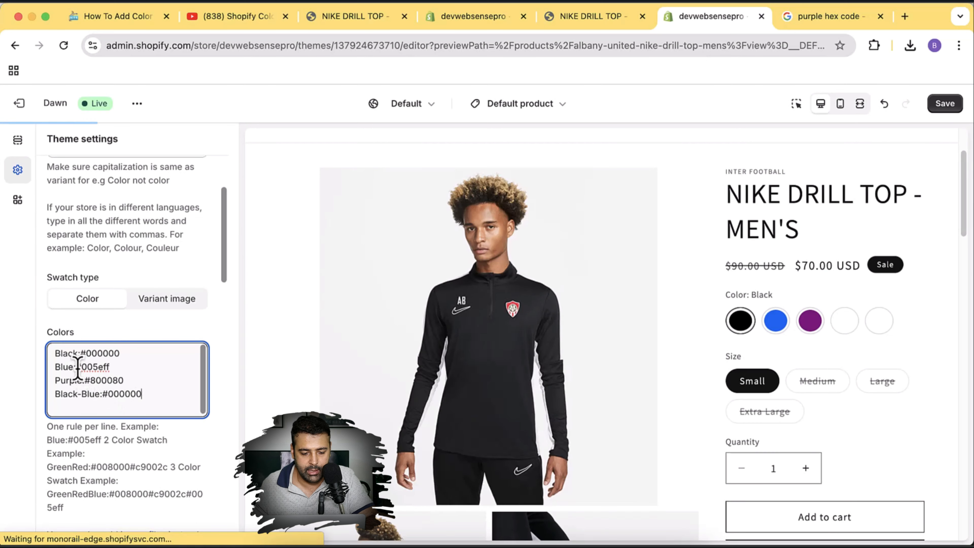
{"action": "left_click_drag", "start_coordinate": [76, 367], "coordinate": [124, 366]}
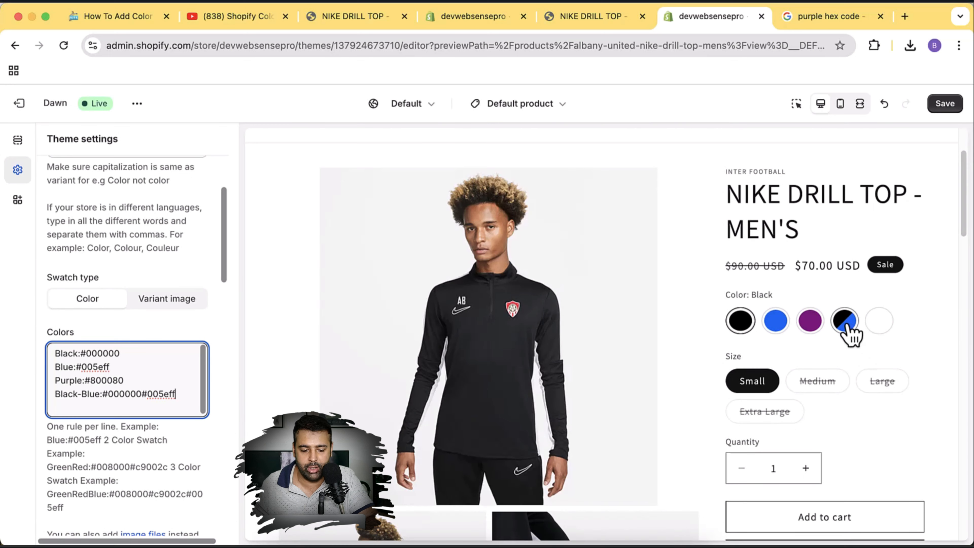
Add a Black-Blue-Purple:#000000#005eff#800080 line for the three-colour swatch.
{"action": "left_click", "coordinate": [884, 325]}
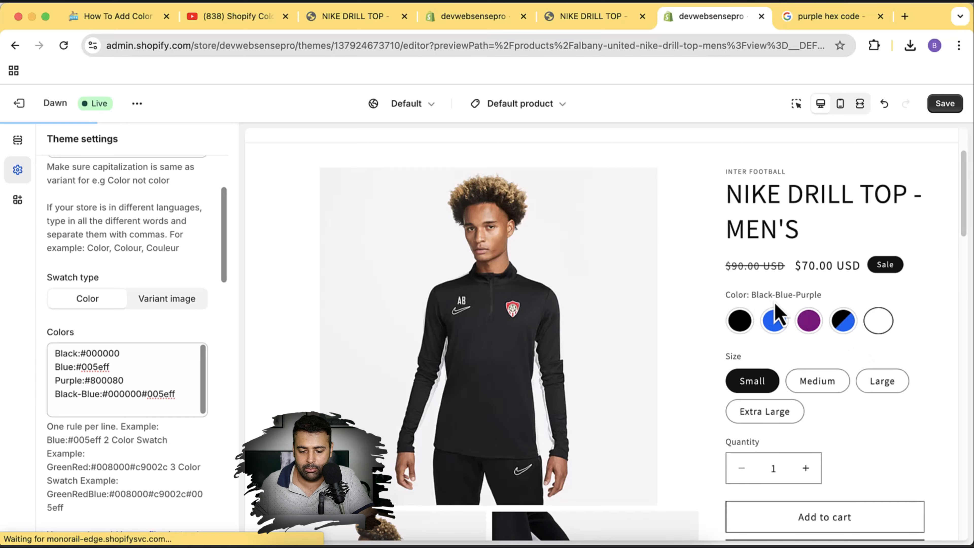
{"action": "left_click", "coordinate": [882, 326]}
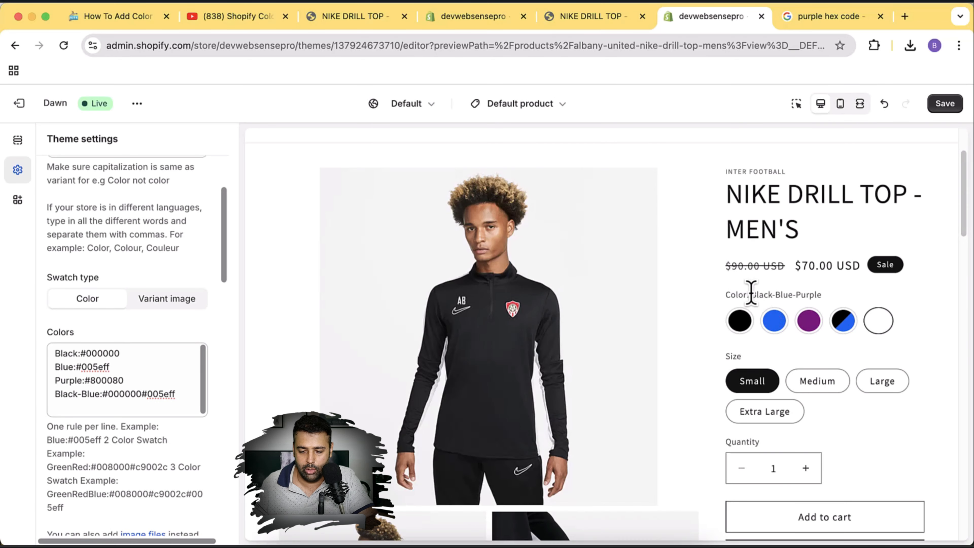
{"action": "left_click_drag", "start_coordinate": [751, 292], "coordinate": [819, 295]}
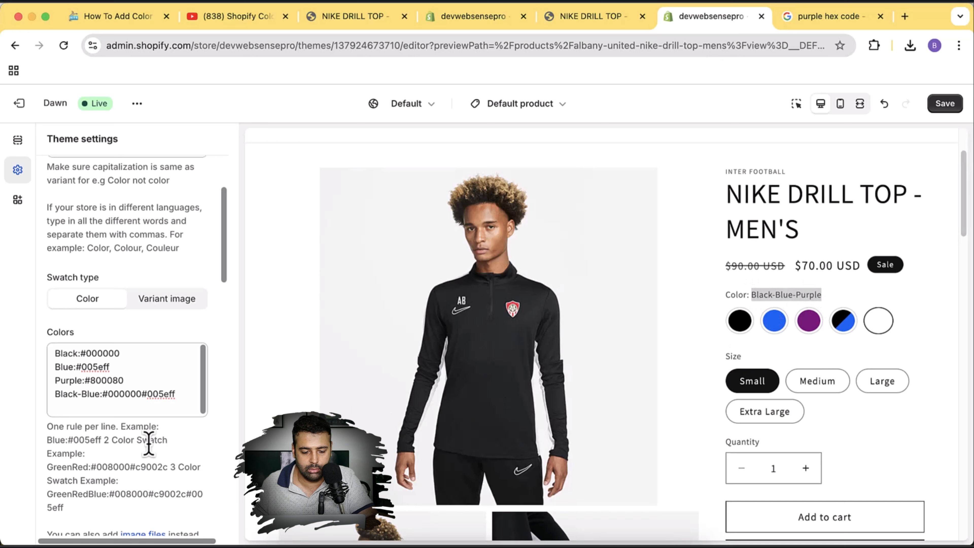
{"action": "left_click", "coordinate": [98, 407]}
{"action": "key", "text": "Return"}
{"action": "key", "text": "super+v"}
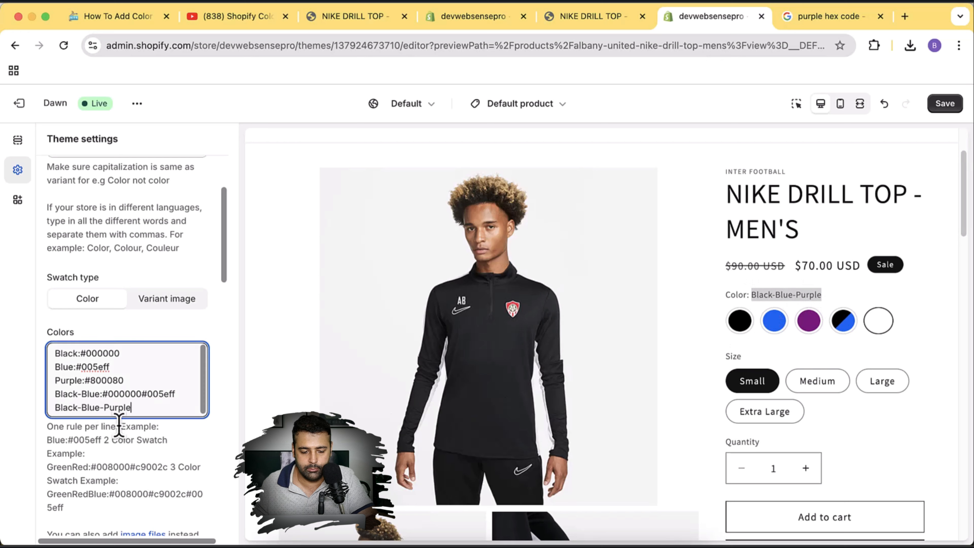
{"action": "type", "text": ":"}
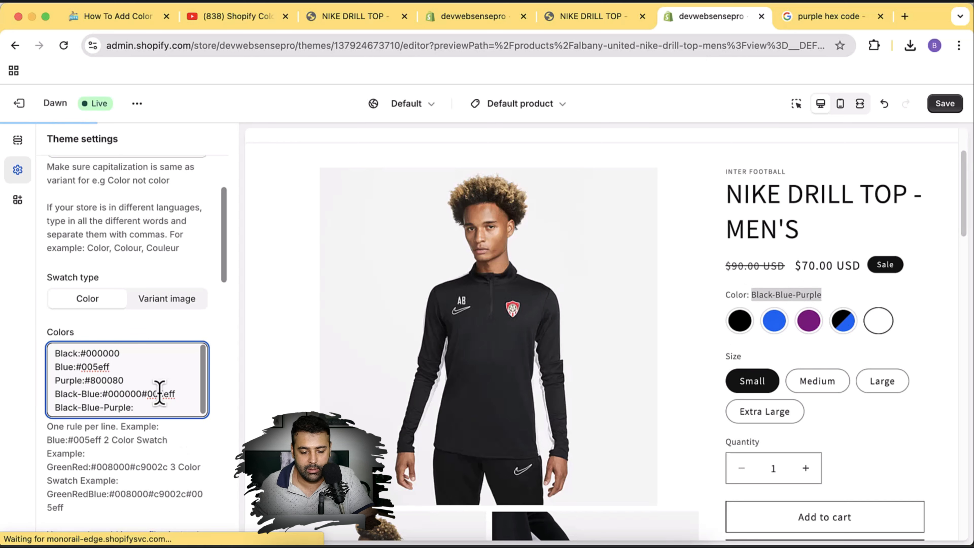
{"action": "scroll", "coordinate": [157, 372], "scroll_direction": "down", "scroll_amount": 1}
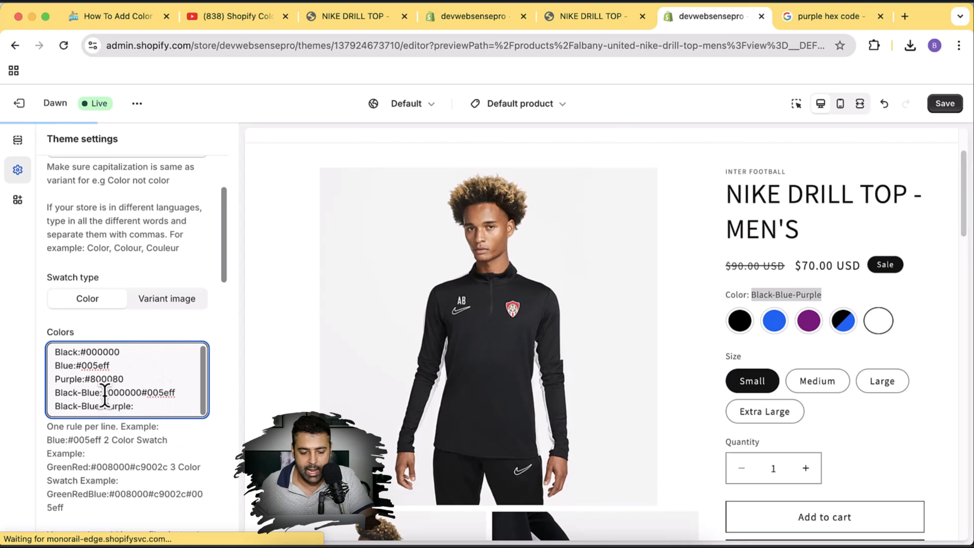
{"action": "left_click_drag", "start_coordinate": [108, 393], "coordinate": [170, 393]}
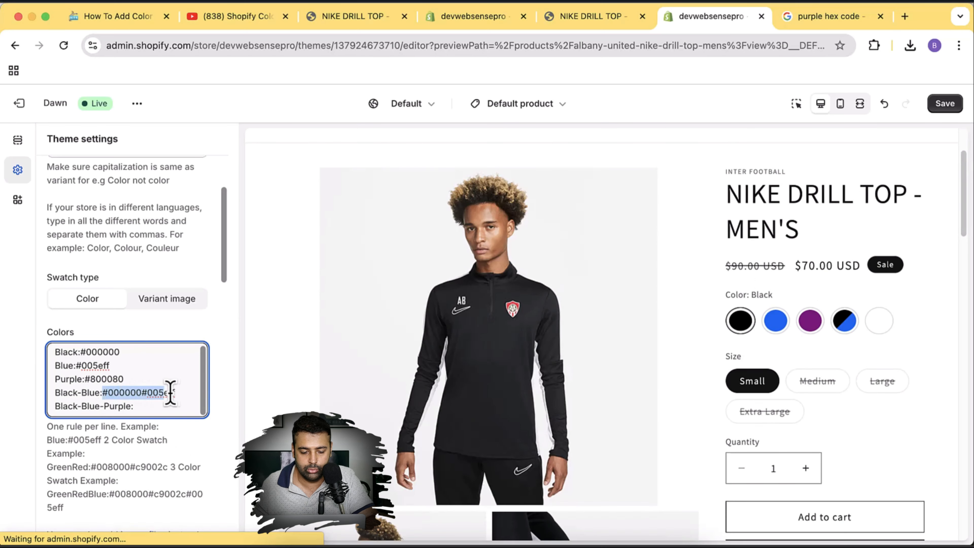
{"action": "key", "text": "ctrl+c"}
{"action": "left_click", "coordinate": [166, 403]}
{"action": "key", "text": "ctrl+v"}
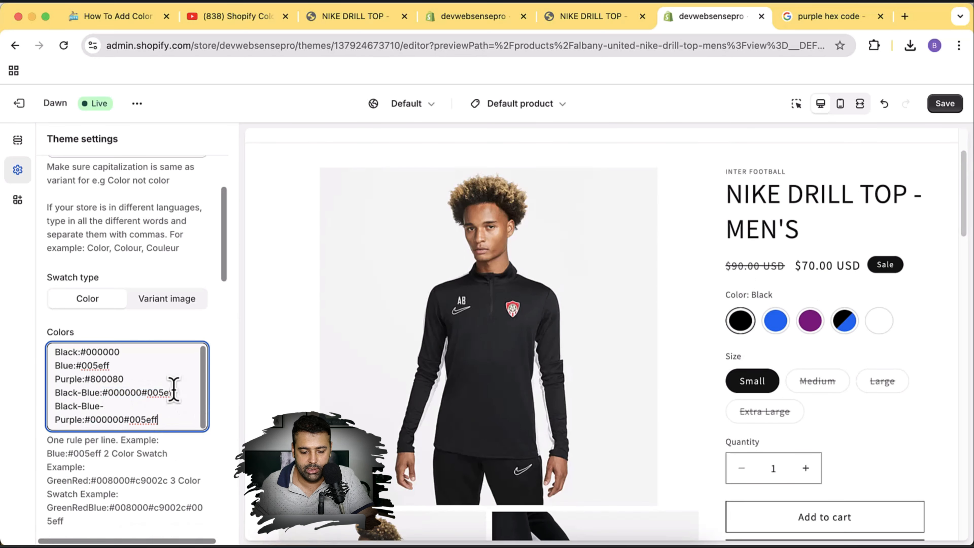
{"action": "left_click_drag", "start_coordinate": [84, 380], "coordinate": [125, 380]}
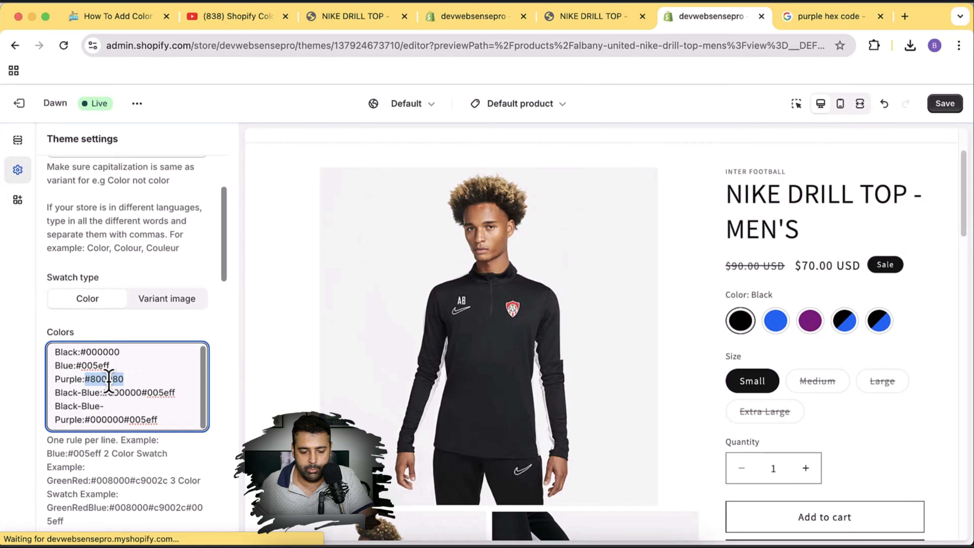
{"action": "left_click", "coordinate": [169, 419]}
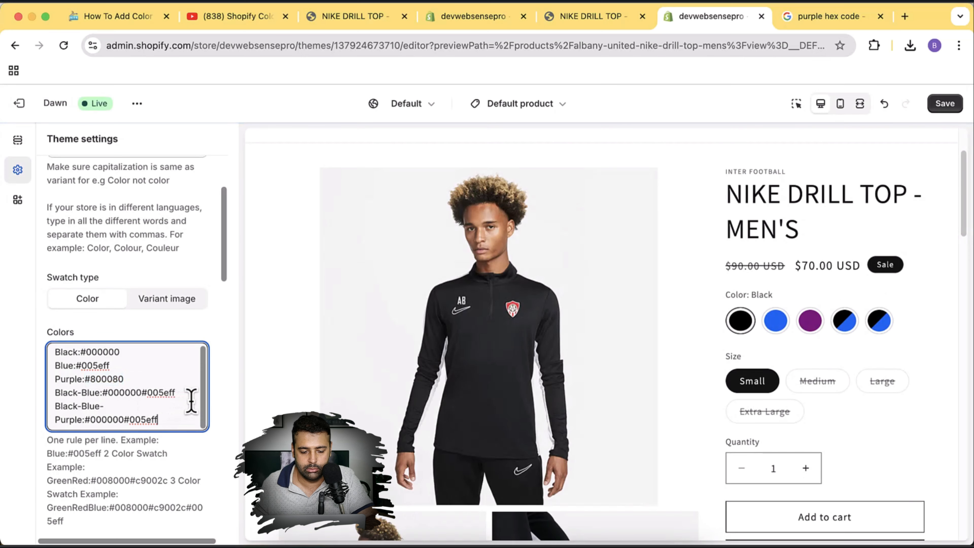
{"action": "key", "text": "super+v"}
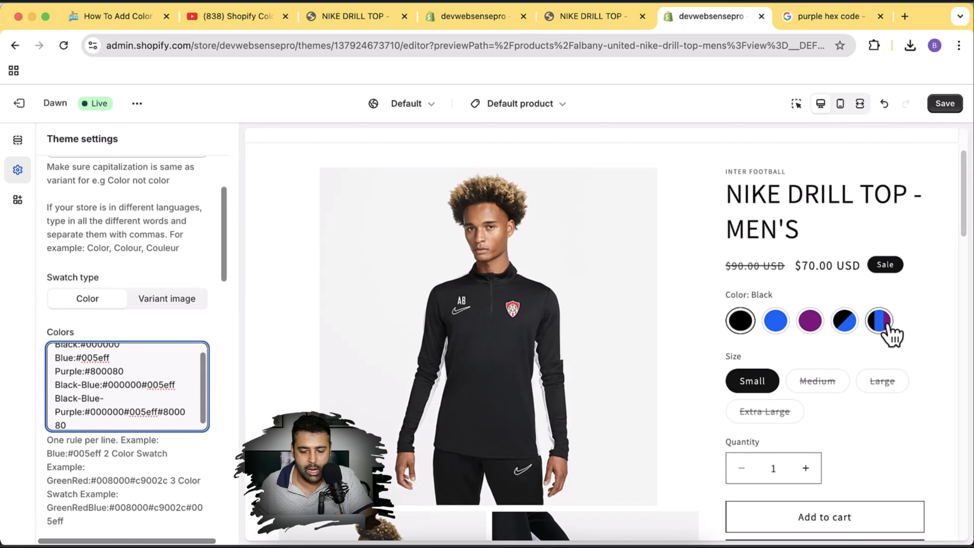
Make the swatches show variant images and check the storefront preview and code editor.
{"action": "left_click", "coordinate": [175, 303]}
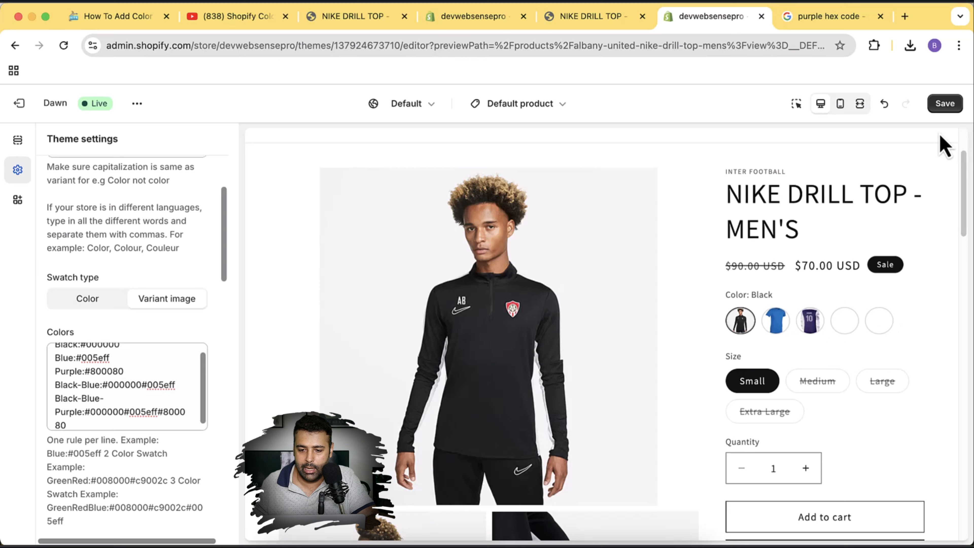
{"action": "left_click", "coordinate": [573, 26]}
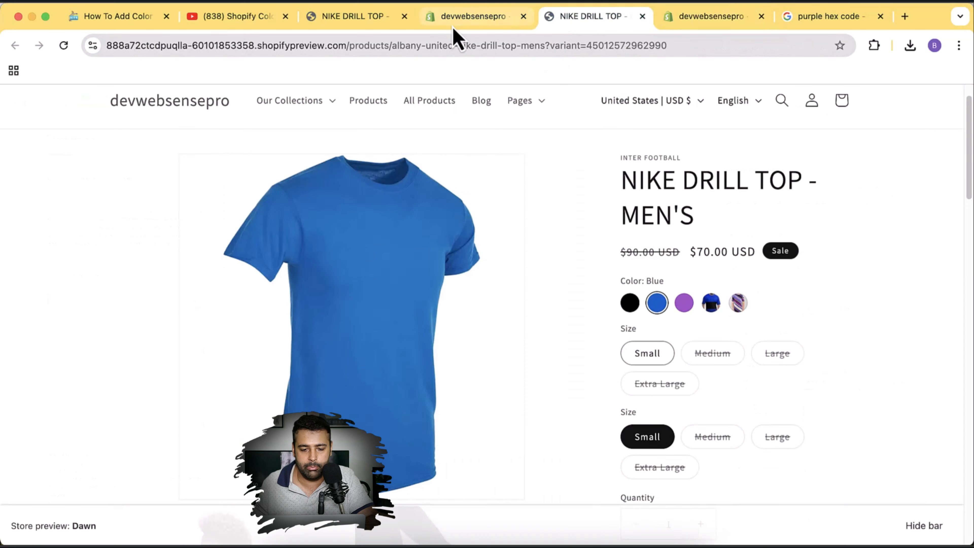
{"action": "left_click", "coordinate": [462, 25]}
{"action": "left_click", "coordinate": [564, 19]}
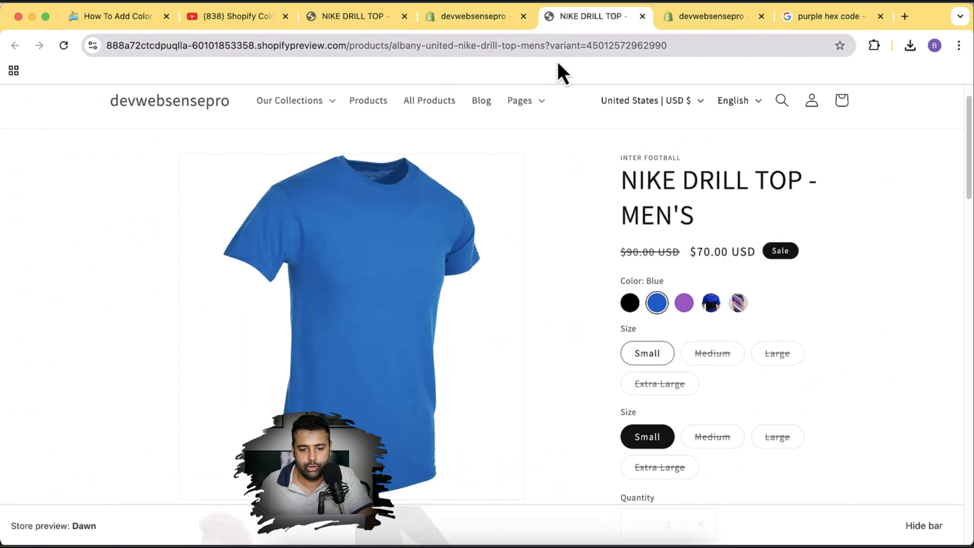
{"action": "left_click", "coordinate": [702, 17]}
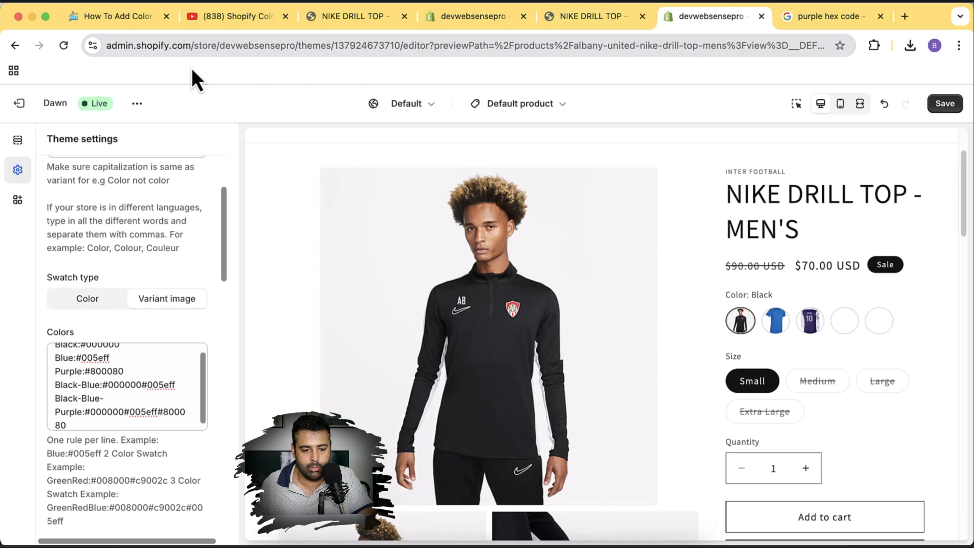
Load the store admin home by entering 'dev' in the hex-code search tab's address bar.
{"action": "left_click", "coordinate": [790, 23]}
{"action": "left_click", "coordinate": [687, 45]}
{"action": "type", "text": "dev"}
{"action": "key", "text": "Return"}
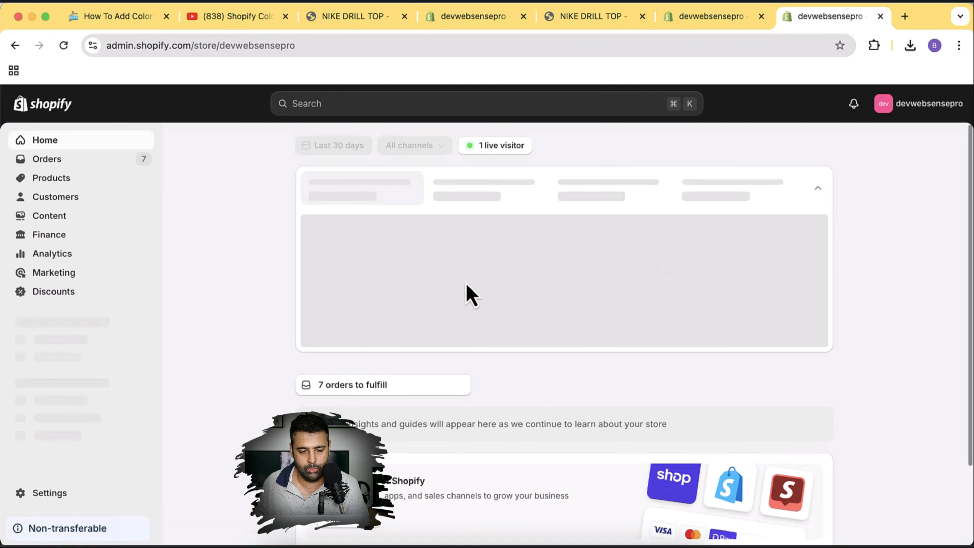
Open the NIKE DRILL TOP - MEN'S product from the Products list and scroll to its variants.
{"action": "left_click", "coordinate": [65, 180]}
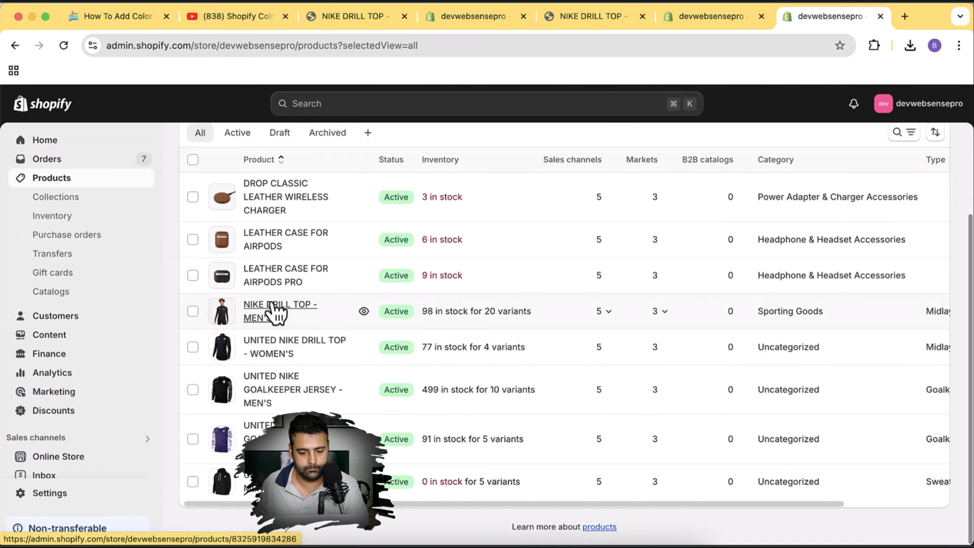
{"action": "left_click", "coordinate": [276, 311]}
{"action": "scroll", "coordinate": [669, 227], "scroll_direction": "down", "scroll_amount": 15}
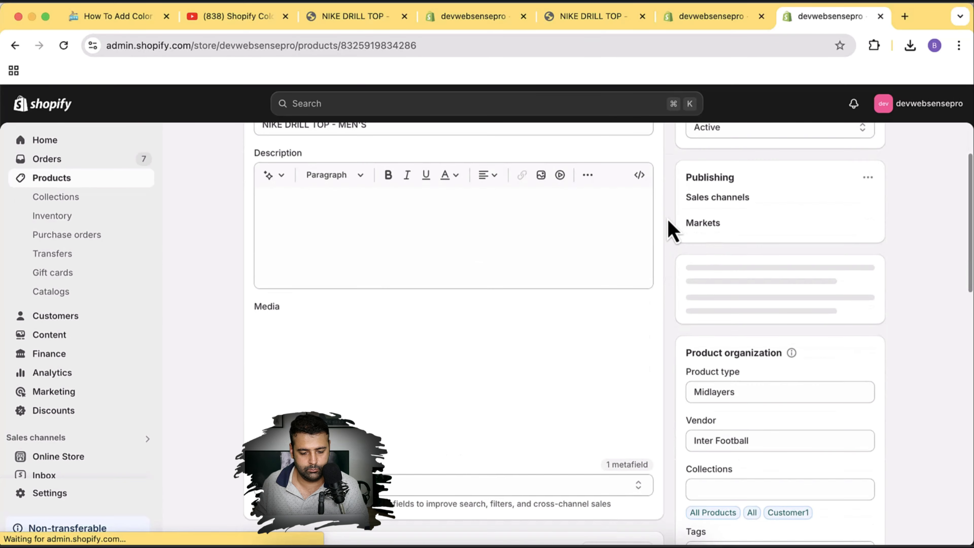
{"action": "scroll", "coordinate": [672, 229], "scroll_direction": "down", "scroll_amount": 2}
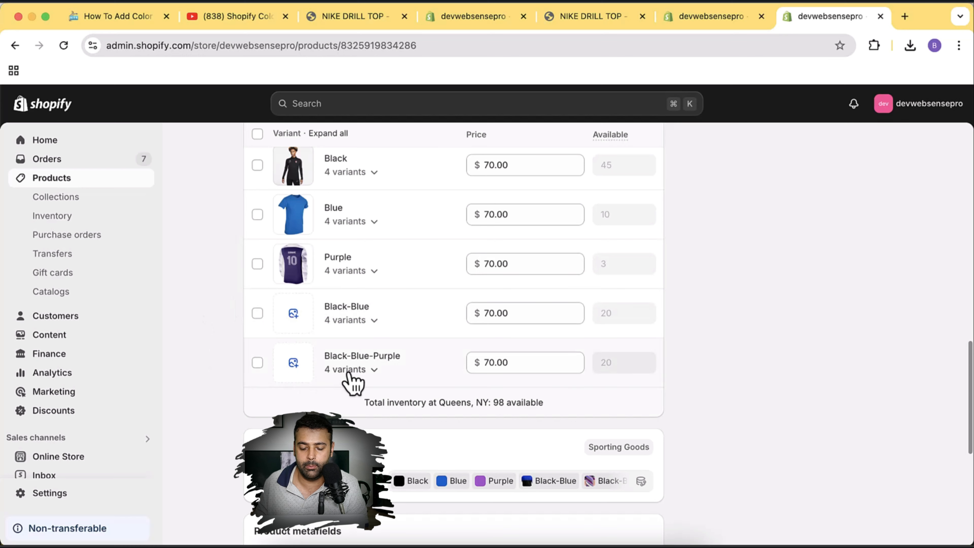
Give Black-Blue the black-and-blue image and Black-Blue-Purple the tri-color image, save, and return to the theme editor.
{"action": "left_click", "coordinate": [292, 326]}
{"action": "left_click", "coordinate": [301, 358]}
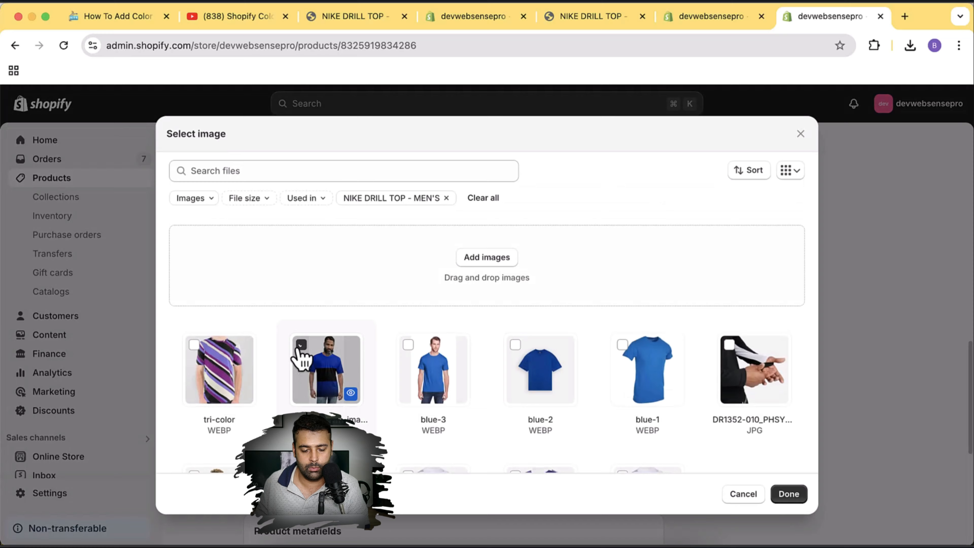
{"action": "left_click", "coordinate": [789, 498]}
{"action": "left_click", "coordinate": [293, 362]}
{"action": "left_click", "coordinate": [196, 356]}
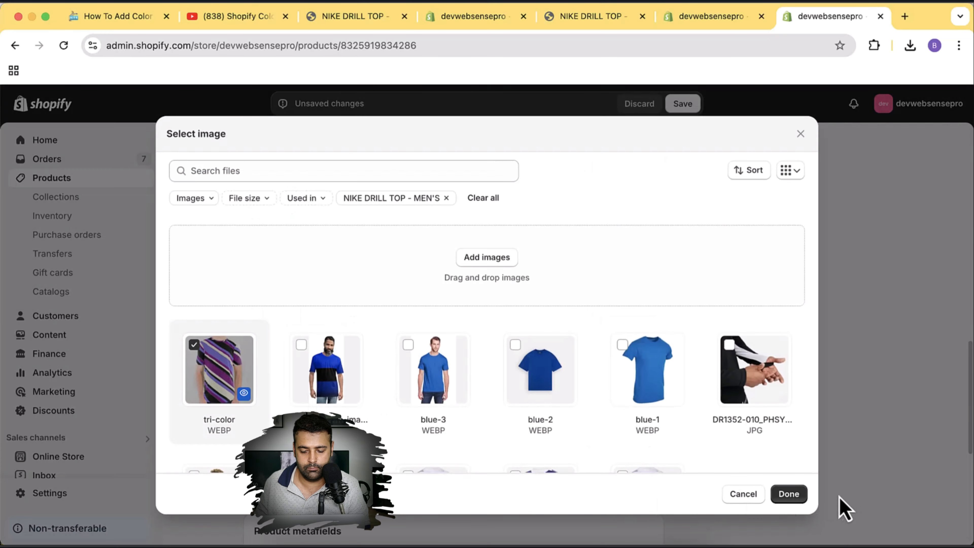
{"action": "left_click", "coordinate": [789, 498]}
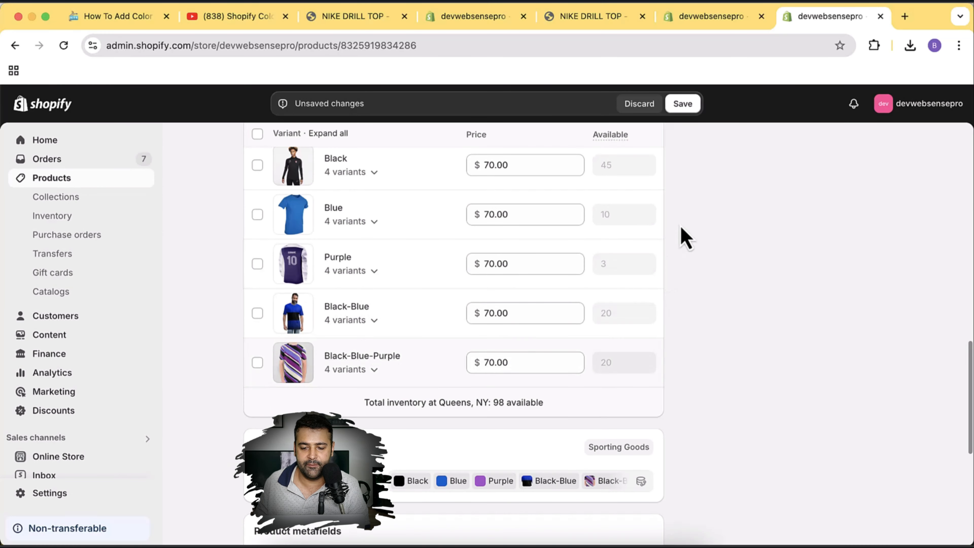
{"action": "left_click", "coordinate": [683, 104]}
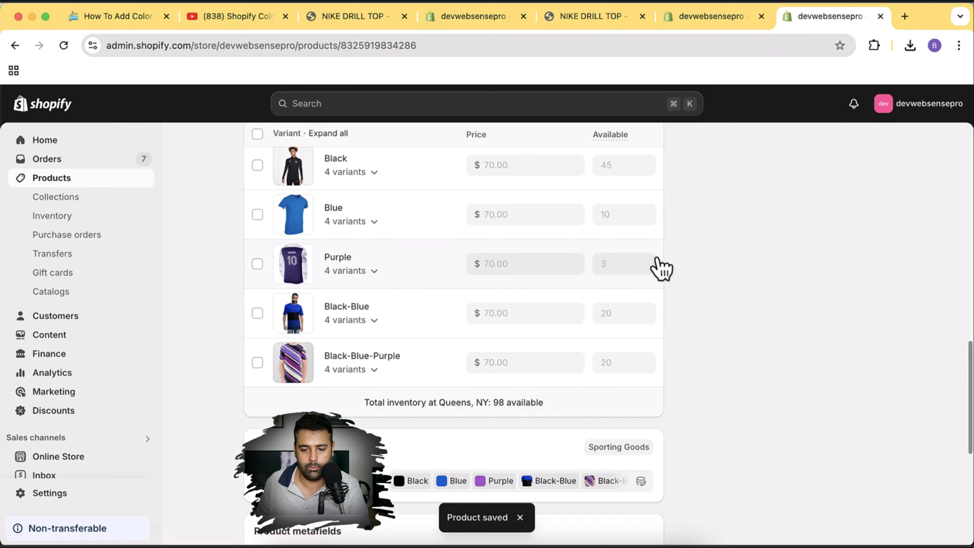
{"action": "left_click", "coordinate": [711, 16]}
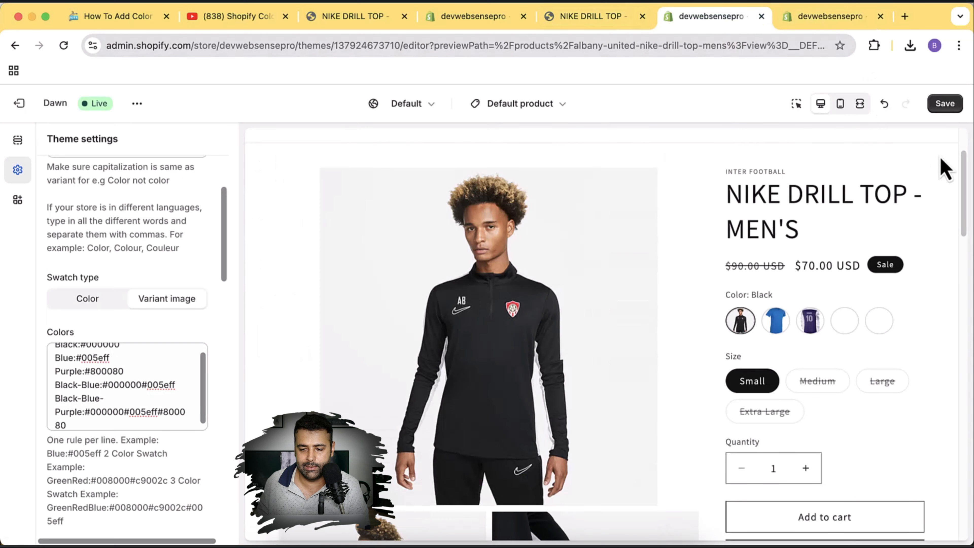
Save the theme, then set the swatch style to square with rounded corners.
{"action": "left_click", "coordinate": [943, 105]}
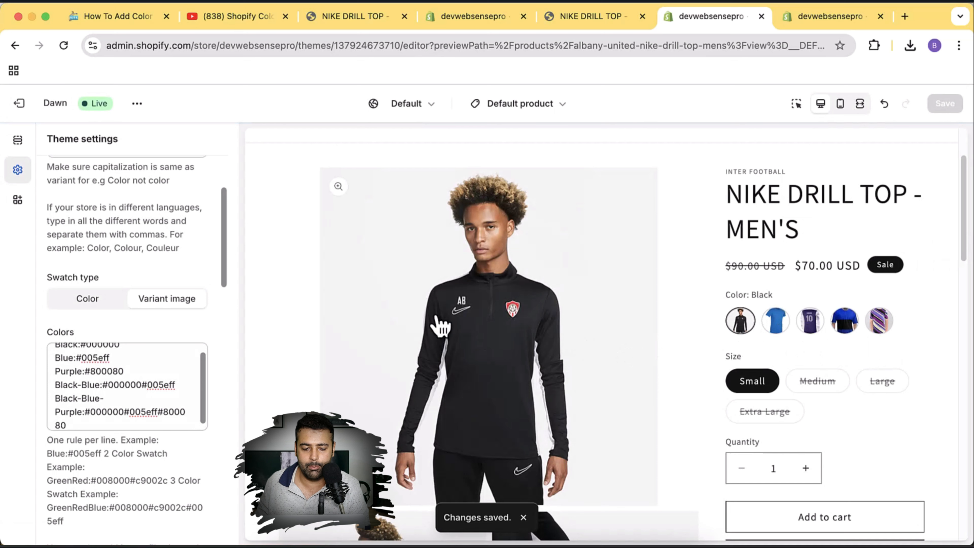
{"action": "scroll", "coordinate": [203, 239], "scroll_direction": "down", "scroll_amount": 10}
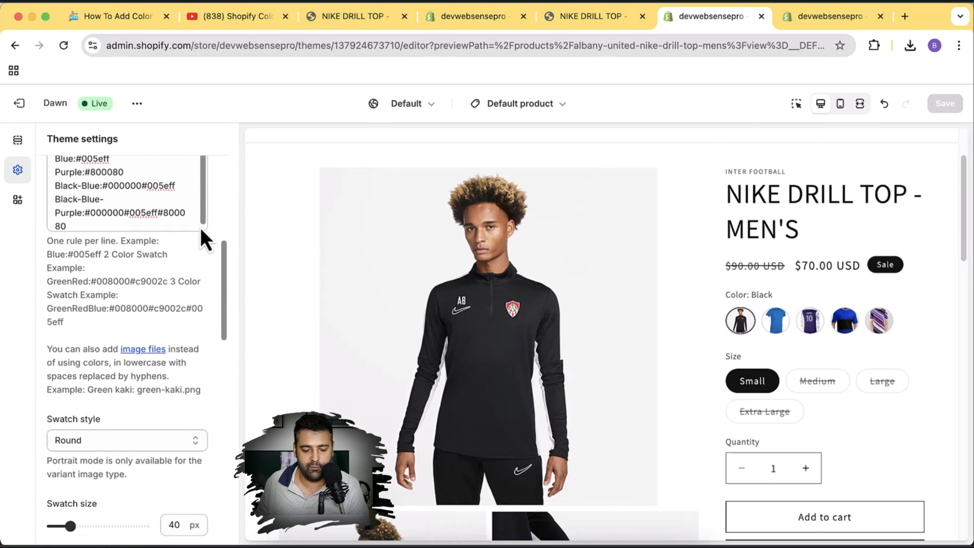
{"action": "left_click", "coordinate": [174, 322]}
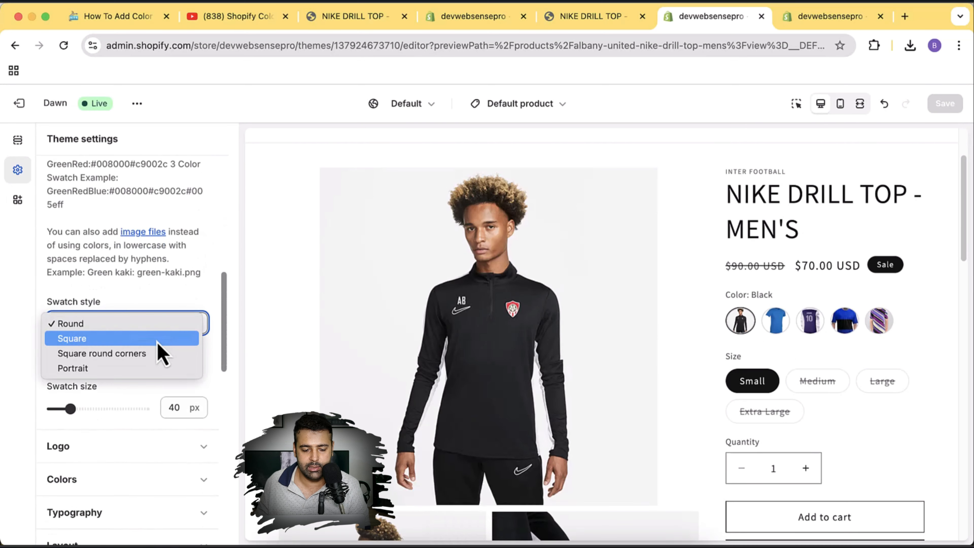
{"action": "left_click", "coordinate": [155, 337]}
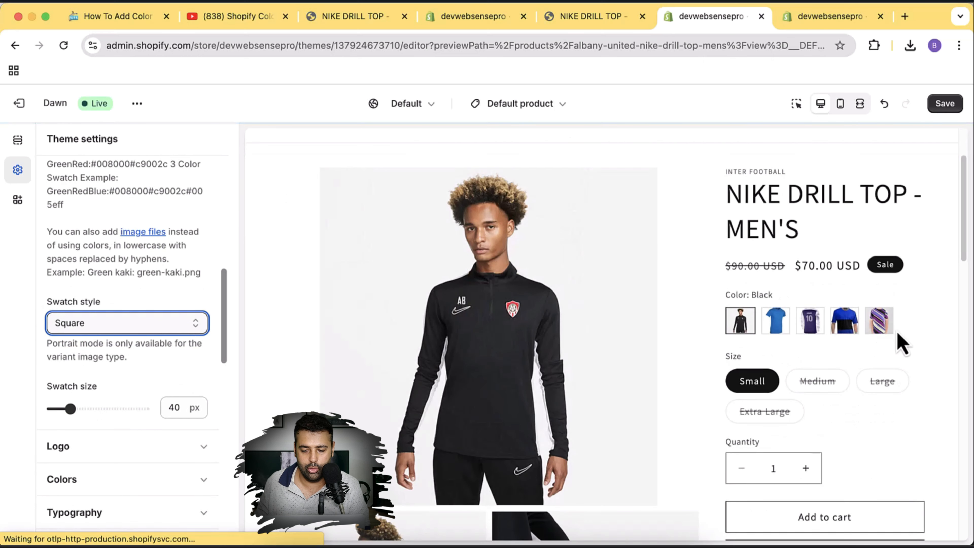
{"action": "left_click", "coordinate": [148, 329]}
{"action": "left_click", "coordinate": [144, 339]}
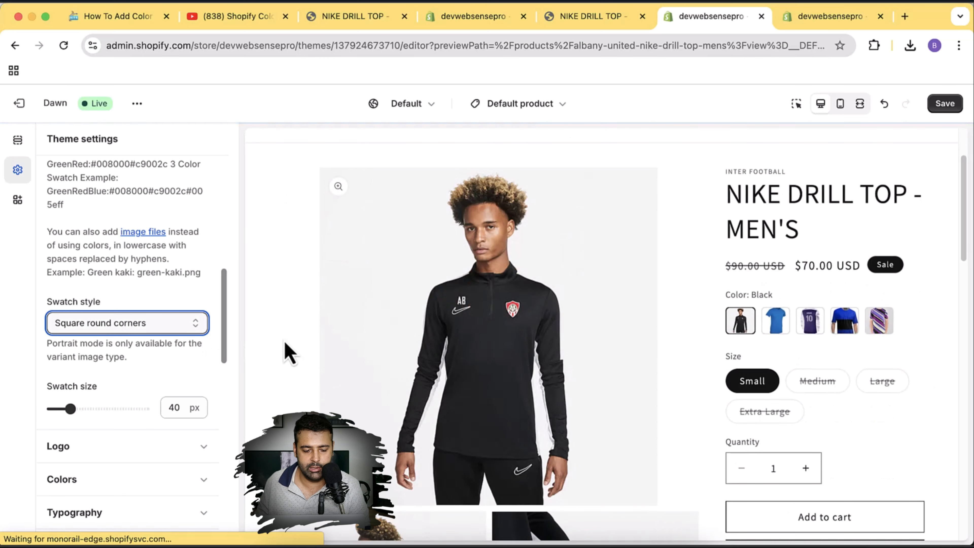
Set the swatch size slider to 50 px.
{"action": "left_click_drag", "start_coordinate": [72, 410], "coordinate": [112, 410]}
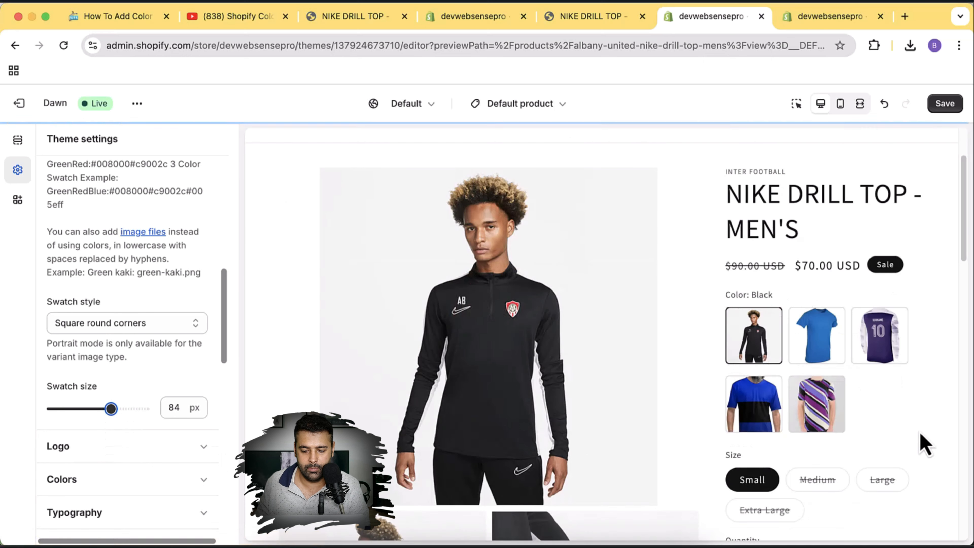
{"action": "left_click_drag", "start_coordinate": [111, 409], "coordinate": [79, 409]}
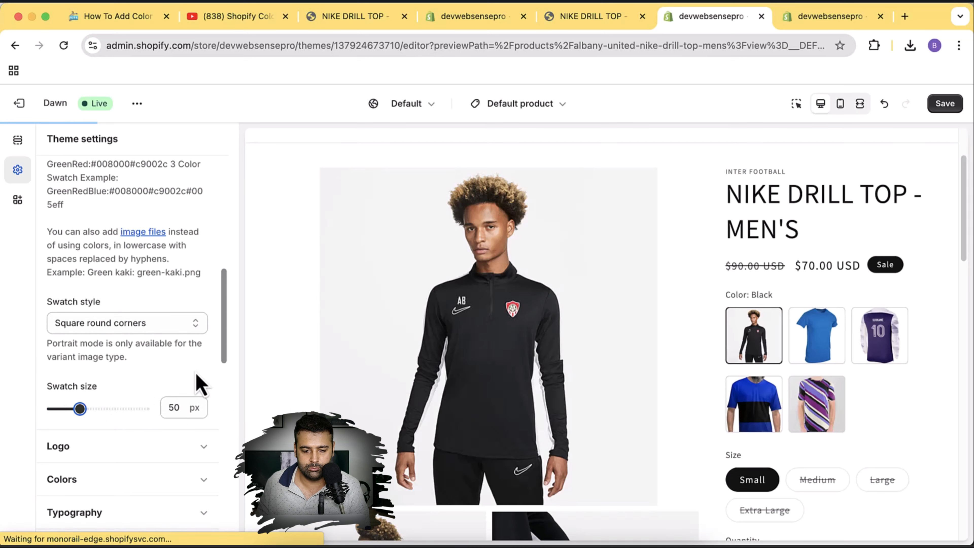
{"action": "scroll", "coordinate": [198, 382], "scroll_direction": "up", "scroll_amount": 10}
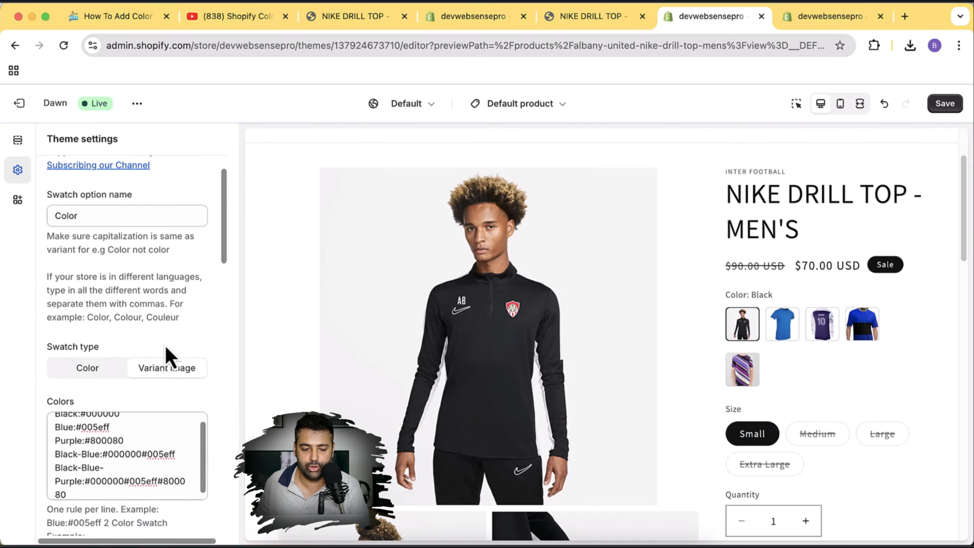
{"action": "scroll", "coordinate": [92, 266], "scroll_direction": "up", "scroll_amount": 2}
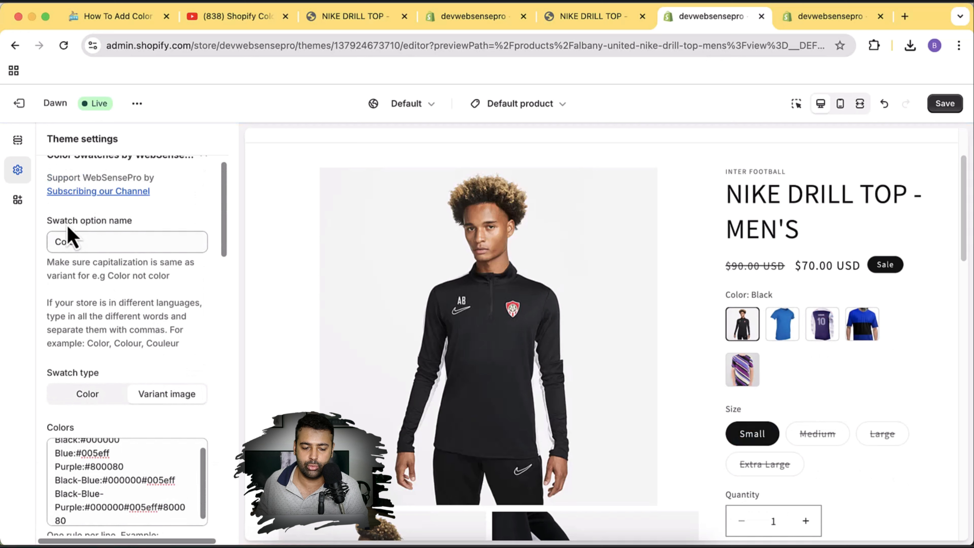
{"action": "left_click_drag", "start_coordinate": [100, 242], "coordinate": [57, 241]}
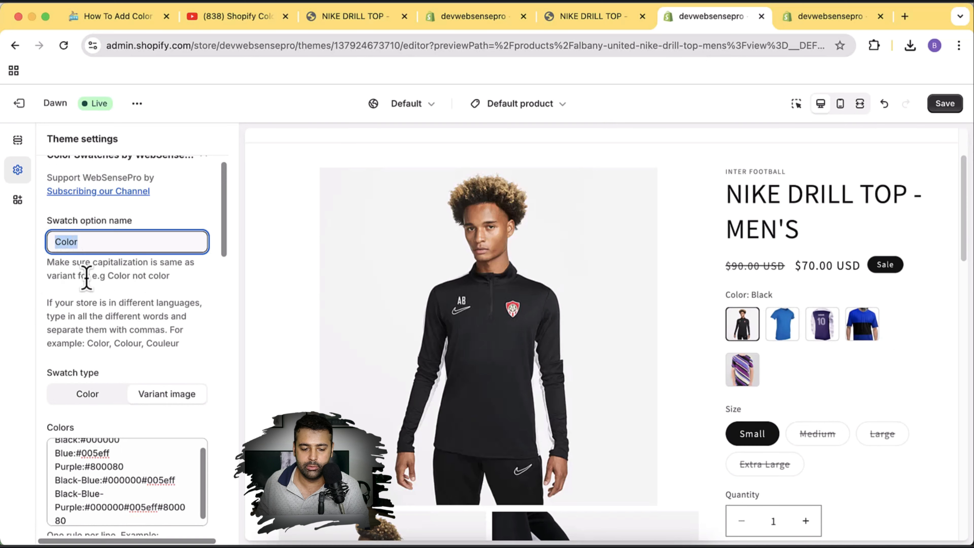
{"action": "left_click_drag", "start_coordinate": [93, 265], "coordinate": [174, 285]}
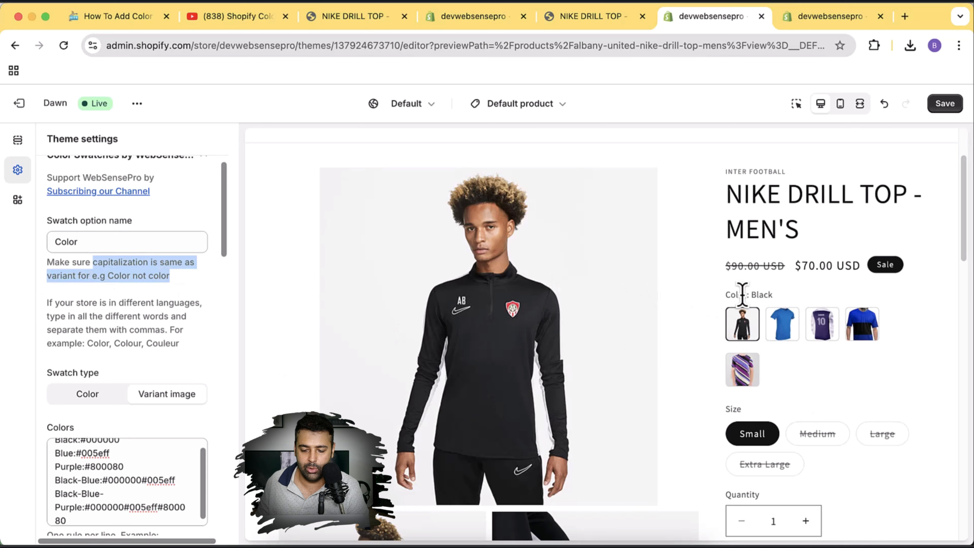
{"action": "left_click", "coordinate": [73, 242]}
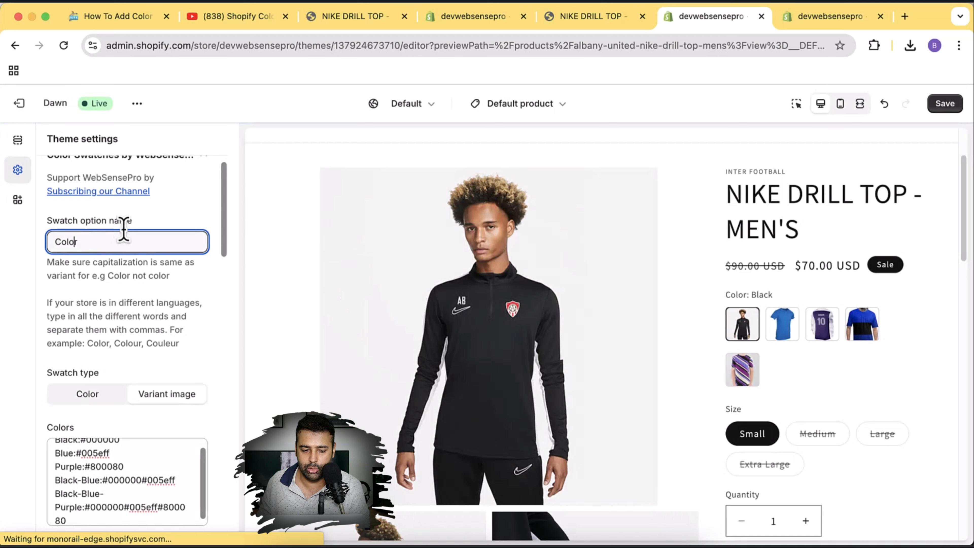
{"action": "left_click_drag", "start_coordinate": [91, 242], "coordinate": [50, 241]}
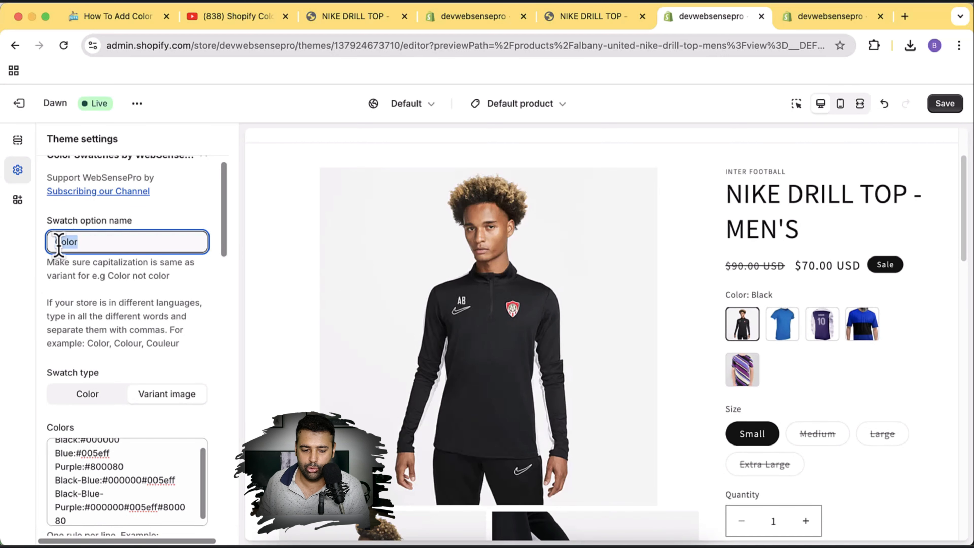
{"action": "left_click", "coordinate": [58, 242]}
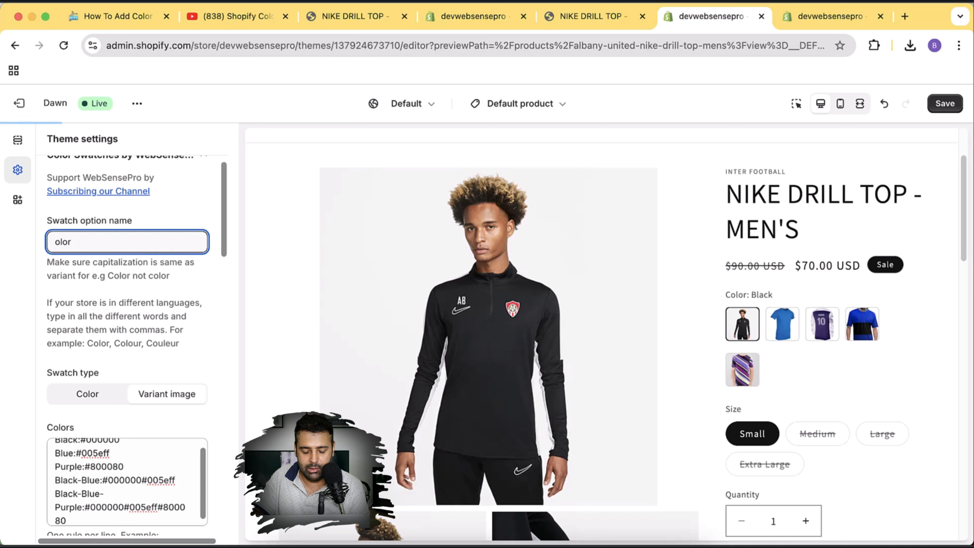
{"action": "type", "text": "c"}
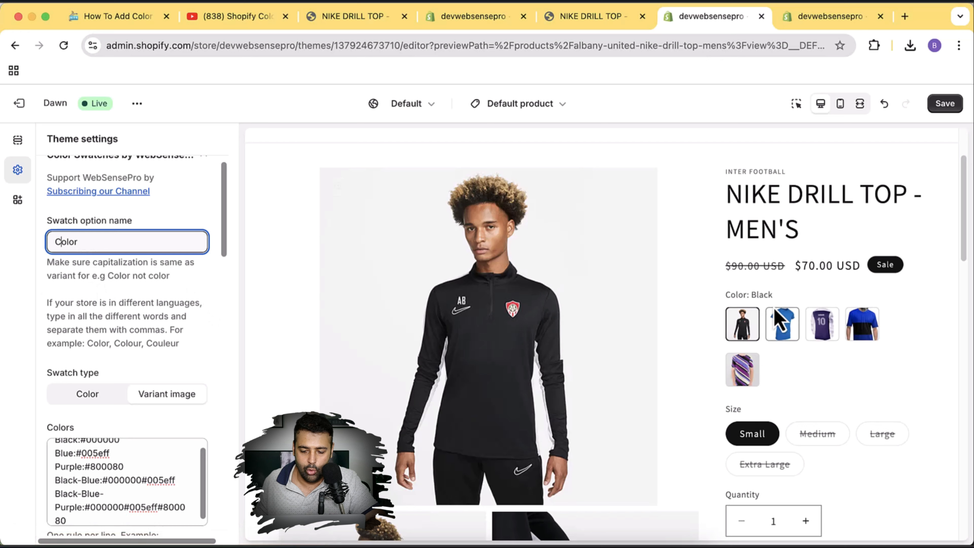
{"action": "left_click_drag", "start_coordinate": [726, 294], "coordinate": [744, 293]}
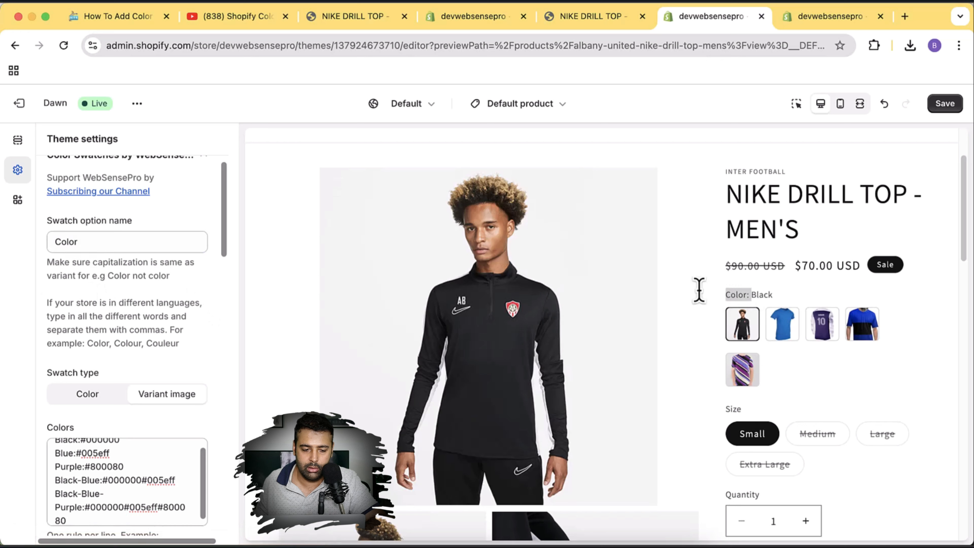
{"action": "left_click_drag", "start_coordinate": [78, 243], "coordinate": [55, 244]}
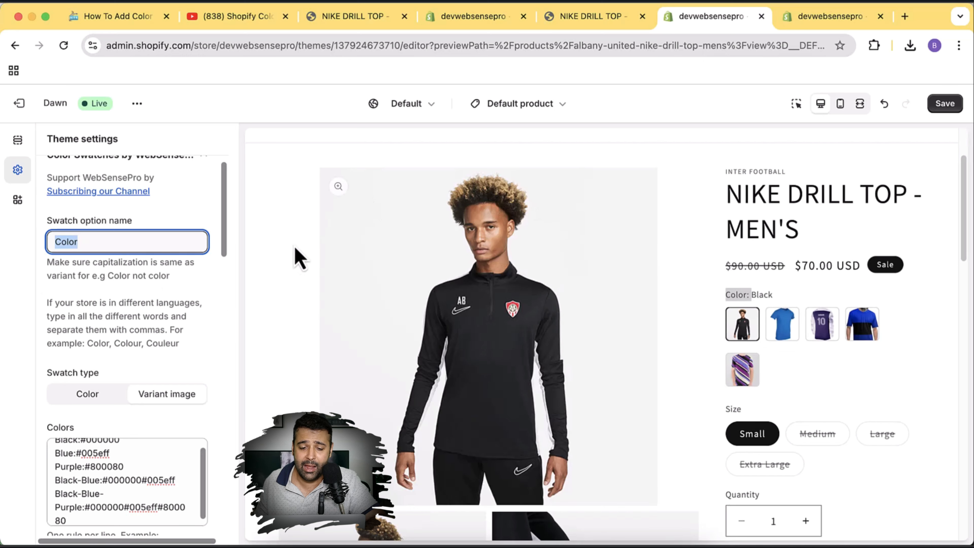
Show the WebSensePro Shopify Color Swatches Tutorial playlist and scroll through its 7 videos.
{"action": "left_click", "coordinate": [226, 17]}
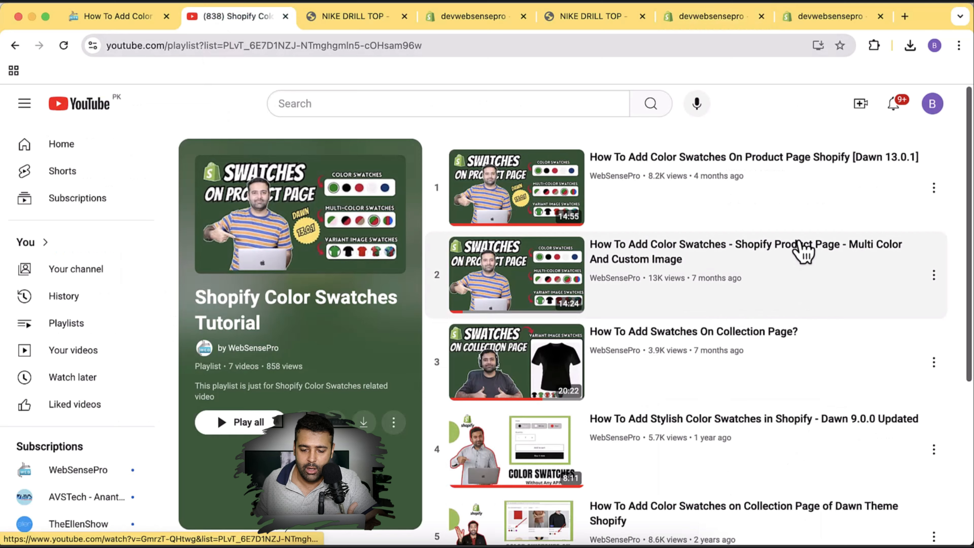
{"action": "scroll", "coordinate": [804, 269], "scroll_direction": "down", "scroll_amount": 5}
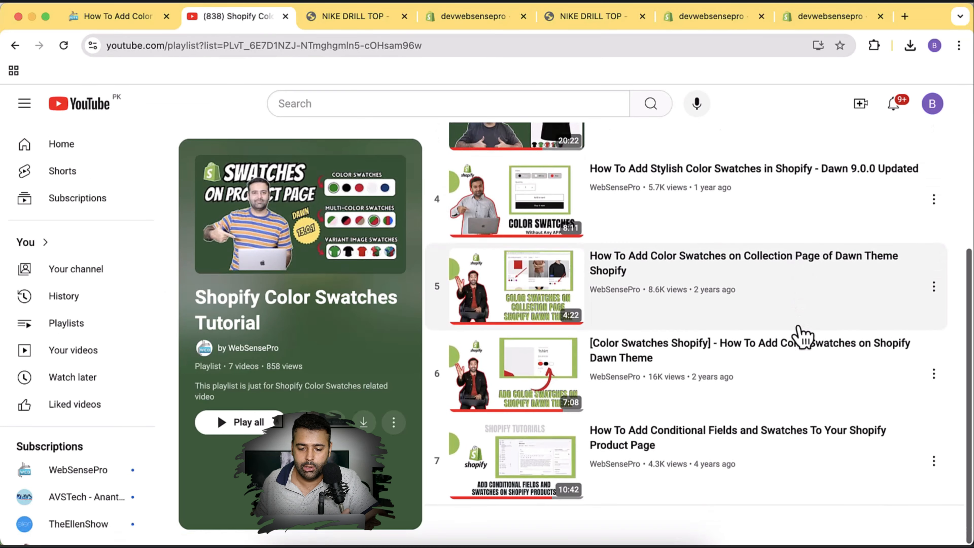
{"action": "scroll", "coordinate": [801, 337], "scroll_direction": "up", "scroll_amount": 5}
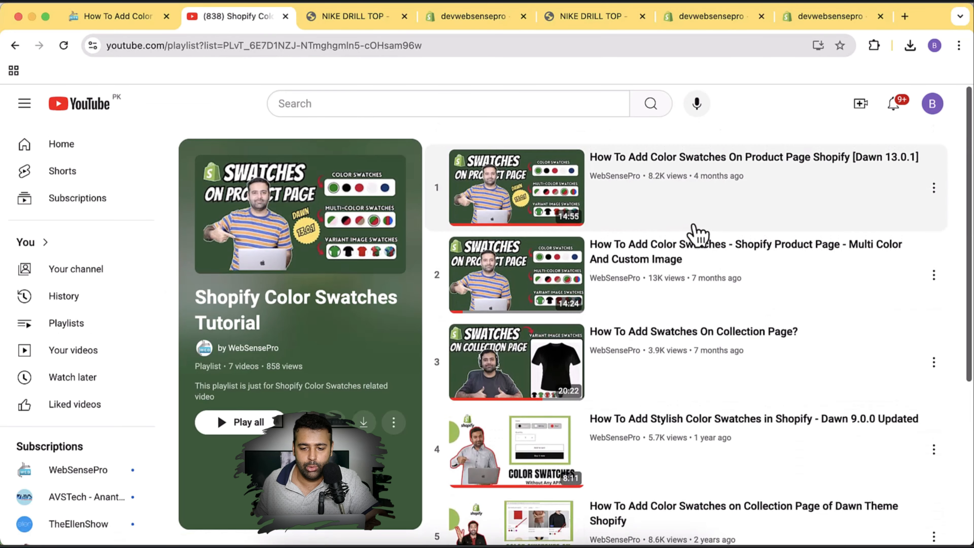